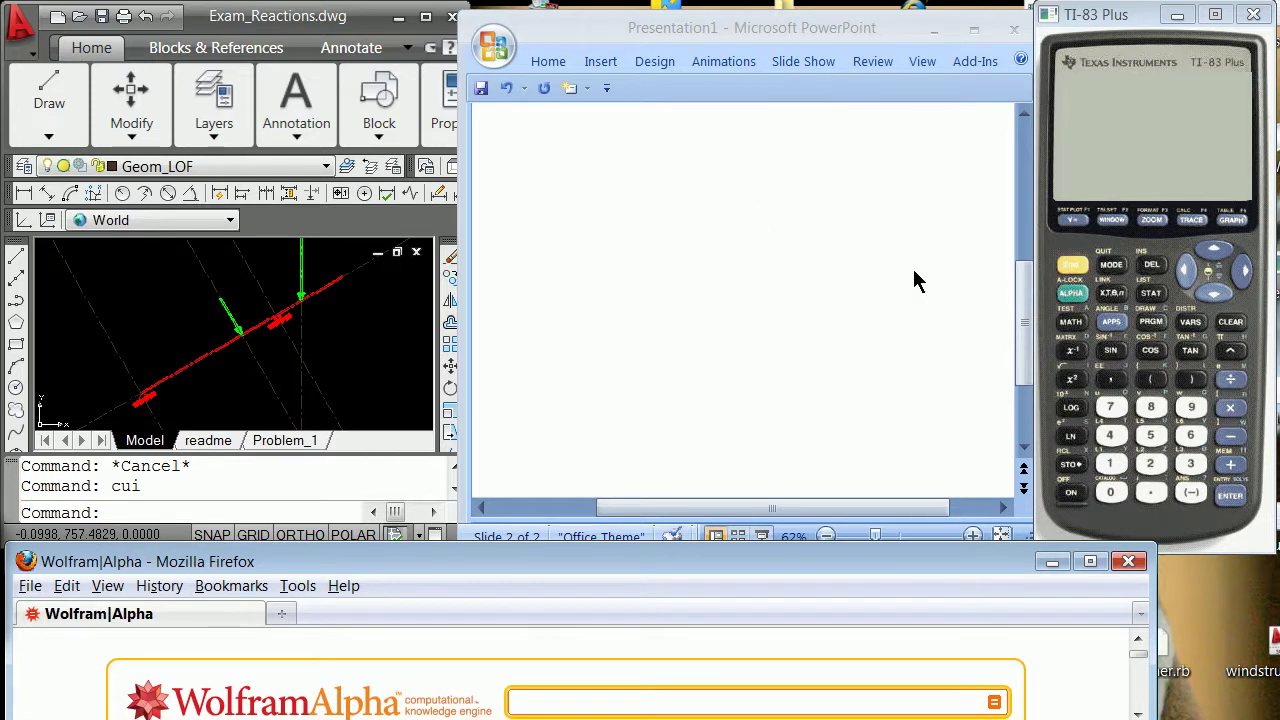
Activate the Exam_Reactions.dwg drawing window in AutoCAD.
left_click(406, 297)
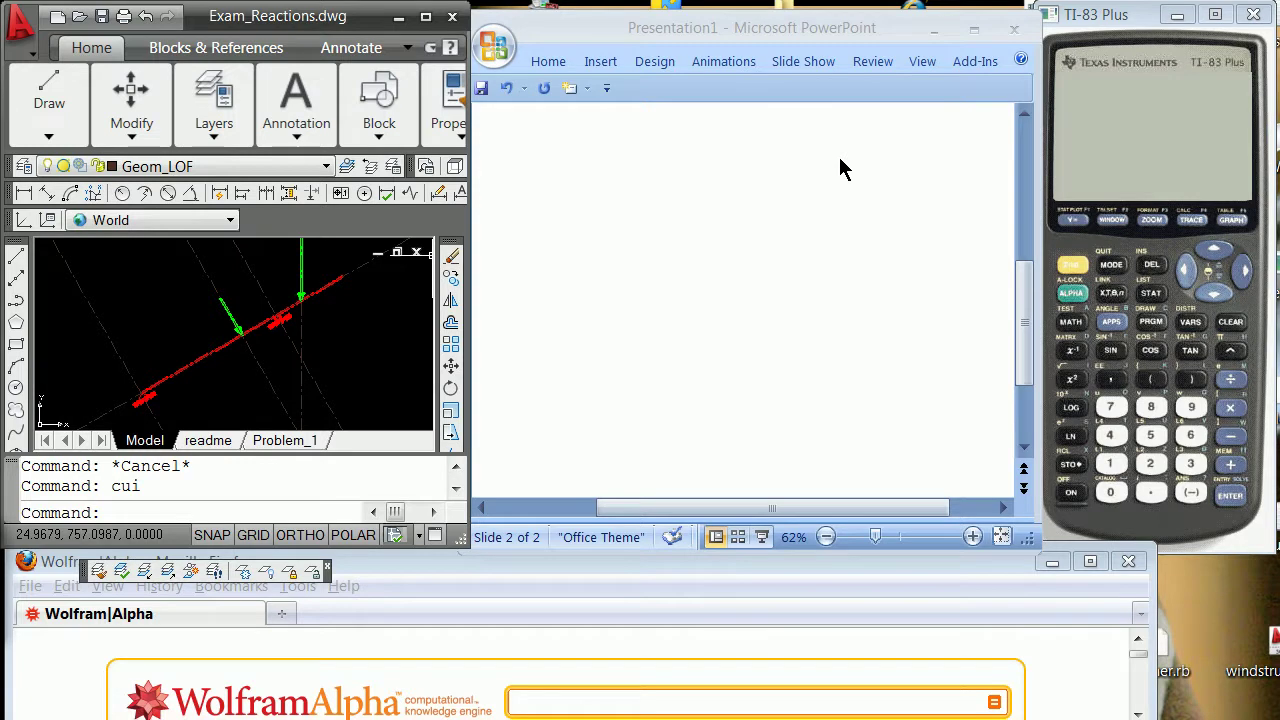
Turn on pen inking and handwrite 'Rotation' with an empty bracket beside it.
left_click(840, 170)
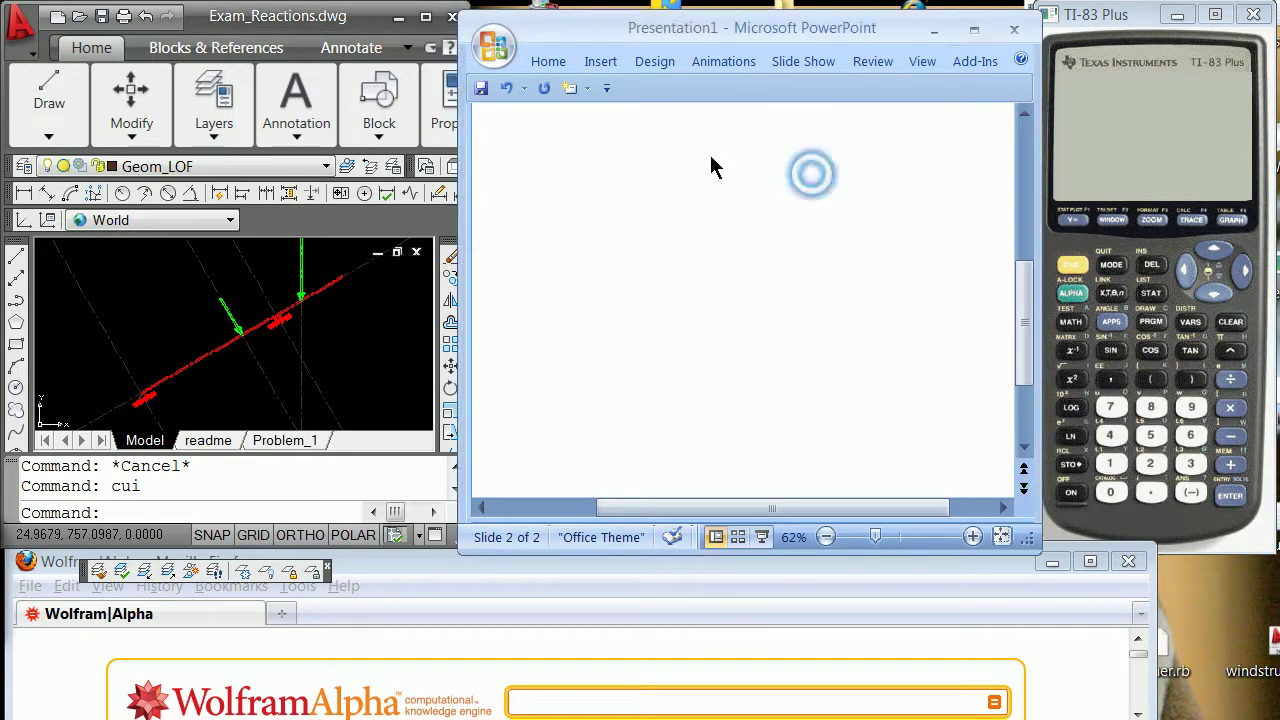
left_click(870, 63)
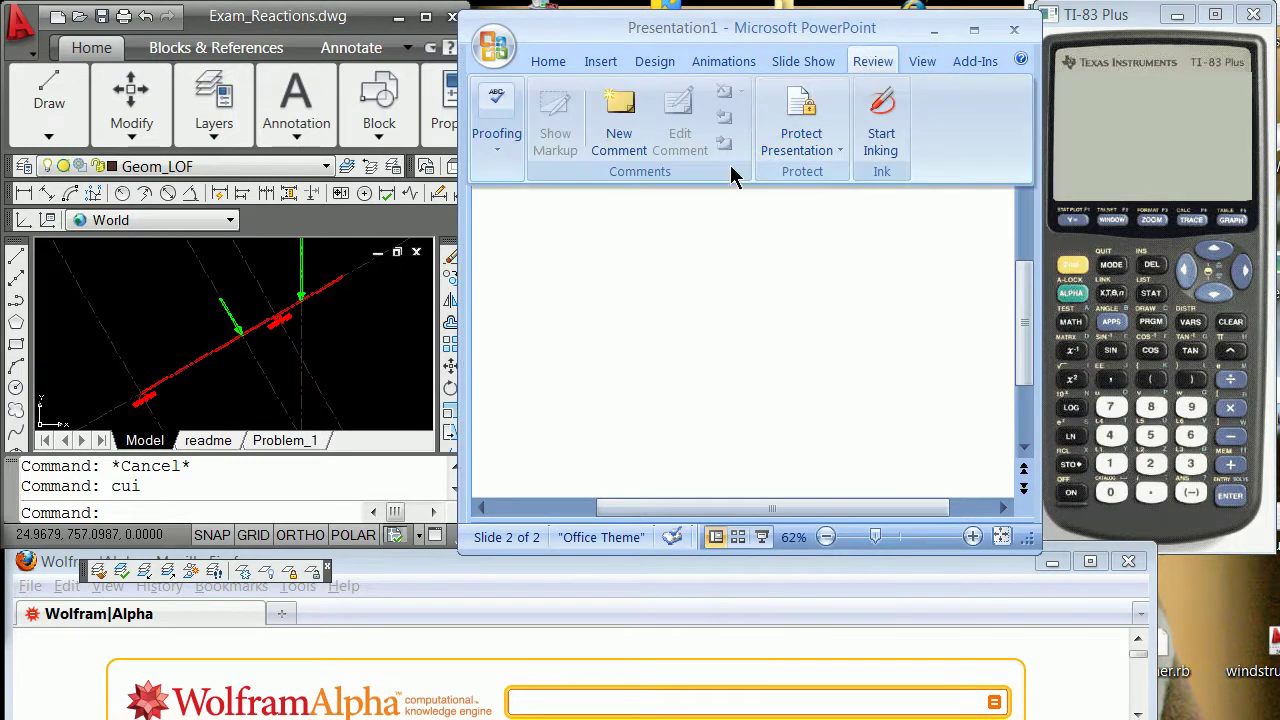
left_click(888, 128)
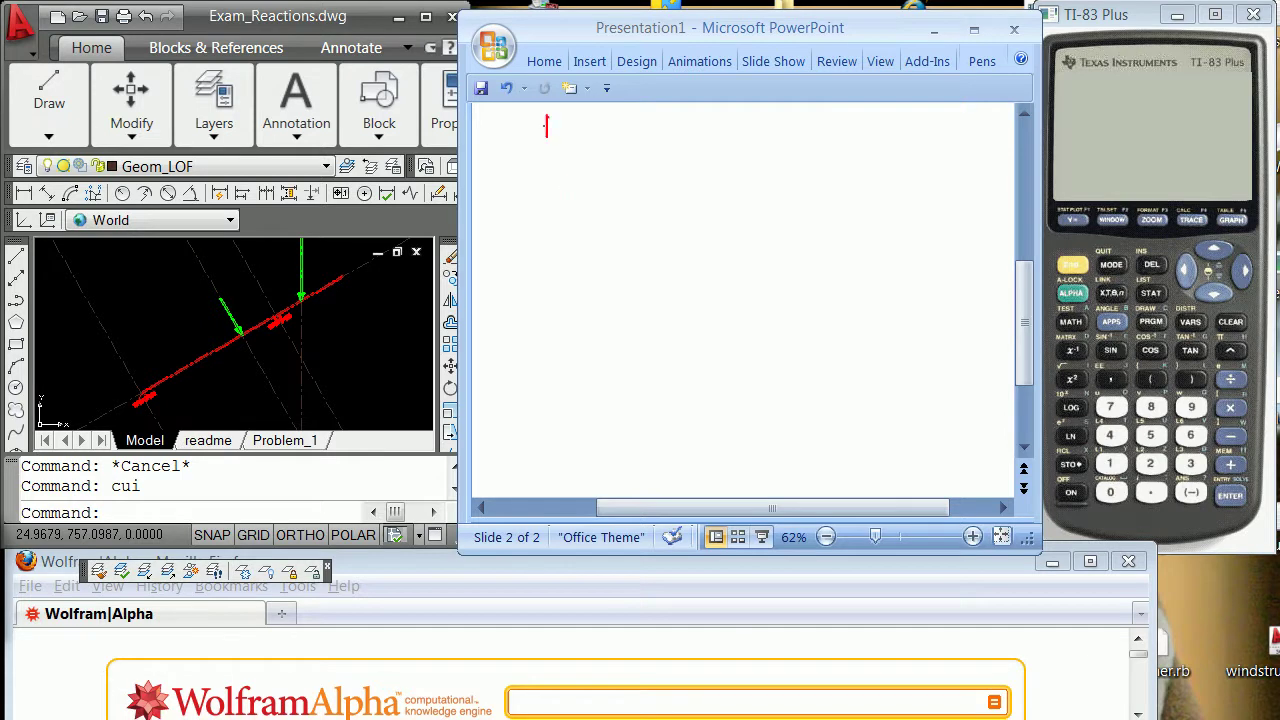
left_click_drag(541, 114, 561, 132)
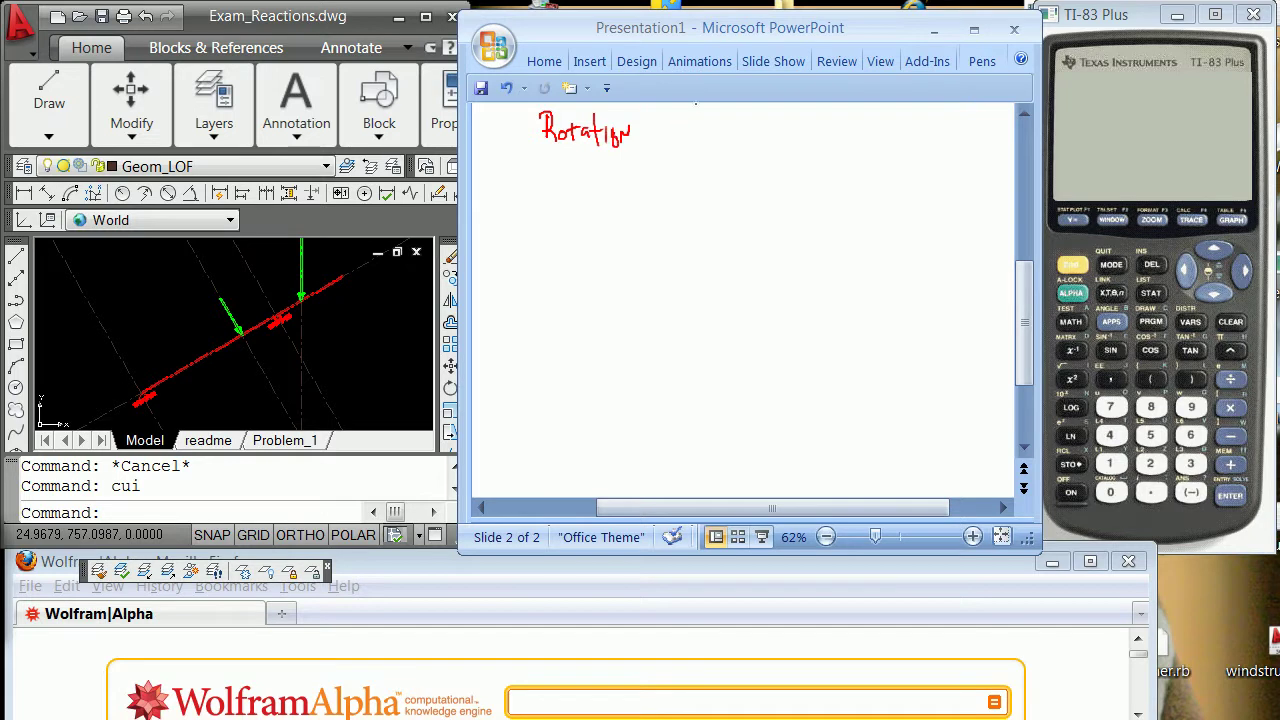
left_click_drag(703, 107, 703, 152)
mouse_move(741, 111)
left_mouse_down()
mouse_move(754, 114)
mouse_move(754, 153)
left_mouse_up()
Handwrite the bracketed 2×2 matrix of cosθ, sinθ, sinθ, cosθ.
mouse_move(797, 114)
left_mouse_down()
mouse_move(781, 166)
mouse_move(797, 196)
left_mouse_up()
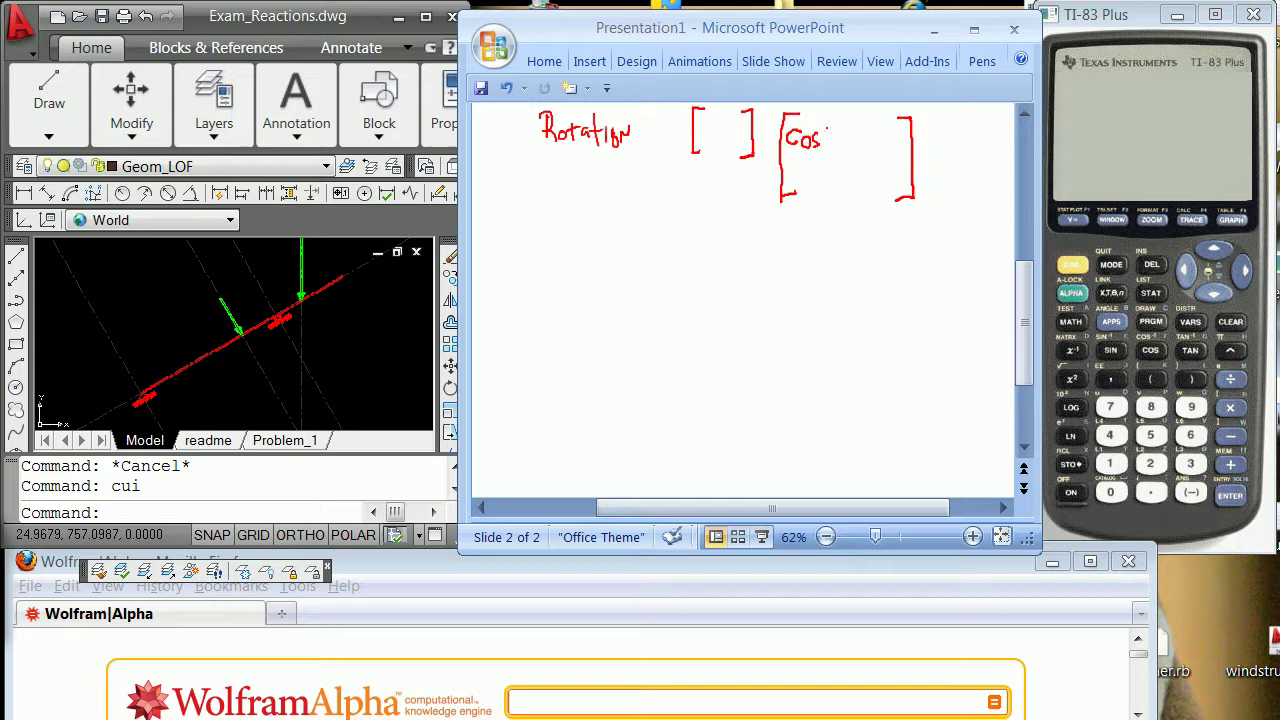
left_click_drag(827, 128, 834, 138)
left_click_drag(884, 147, 892, 139)
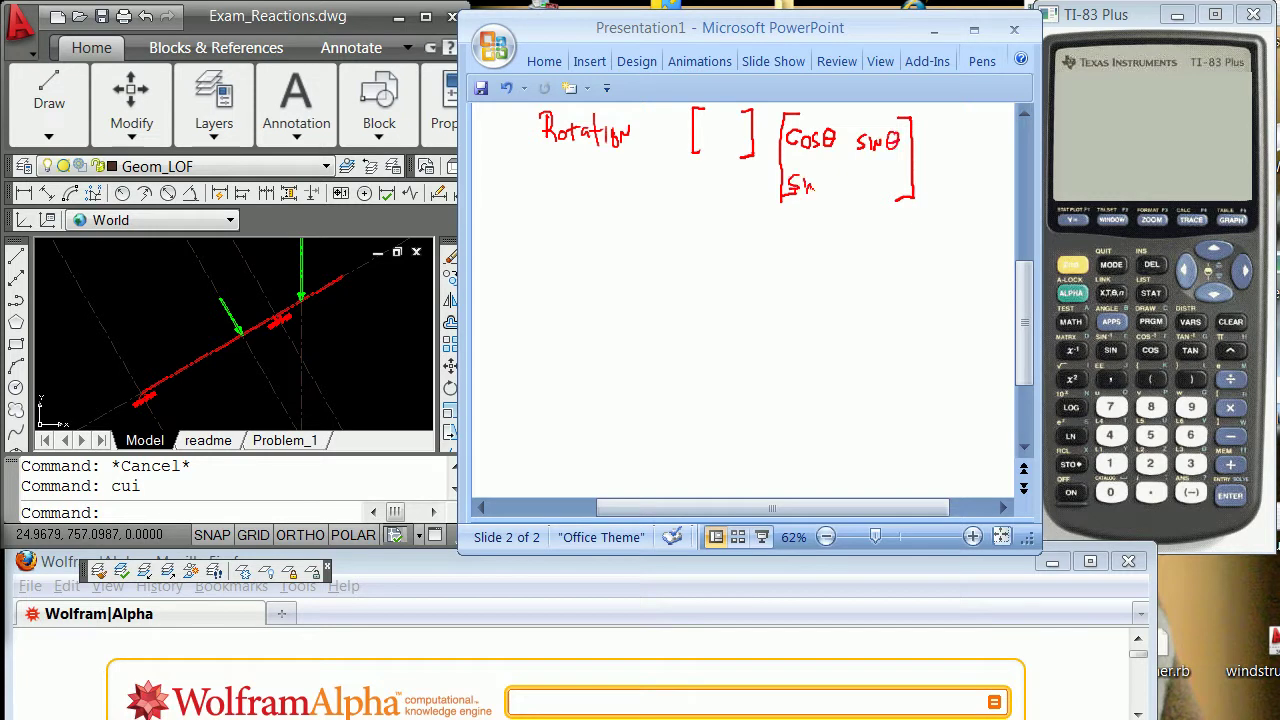
left_click_drag(808, 190, 818, 181)
mouse_move(827, 174)
left_mouse_down()
mouse_move(822, 195)
mouse_move(884, 188)
left_mouse_up()
left_click_drag(904, 170, 908, 178)
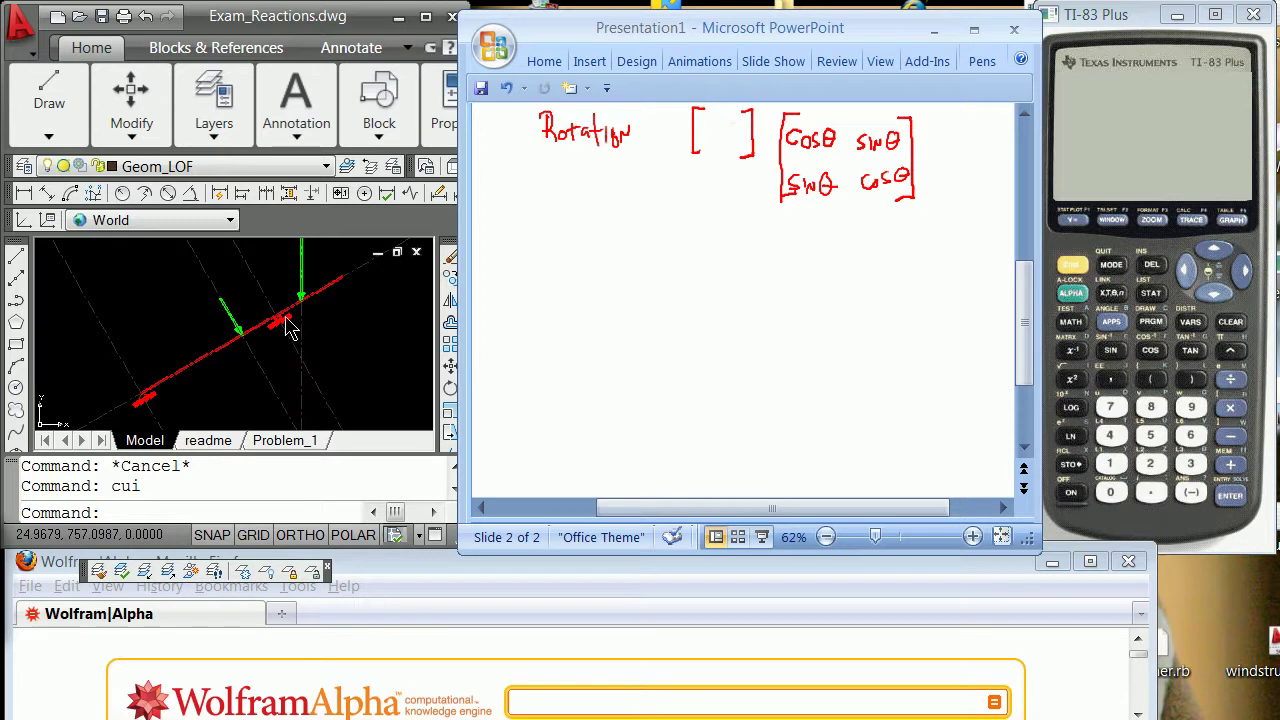
key("F8")
key("F8")
left_click(338, 335)
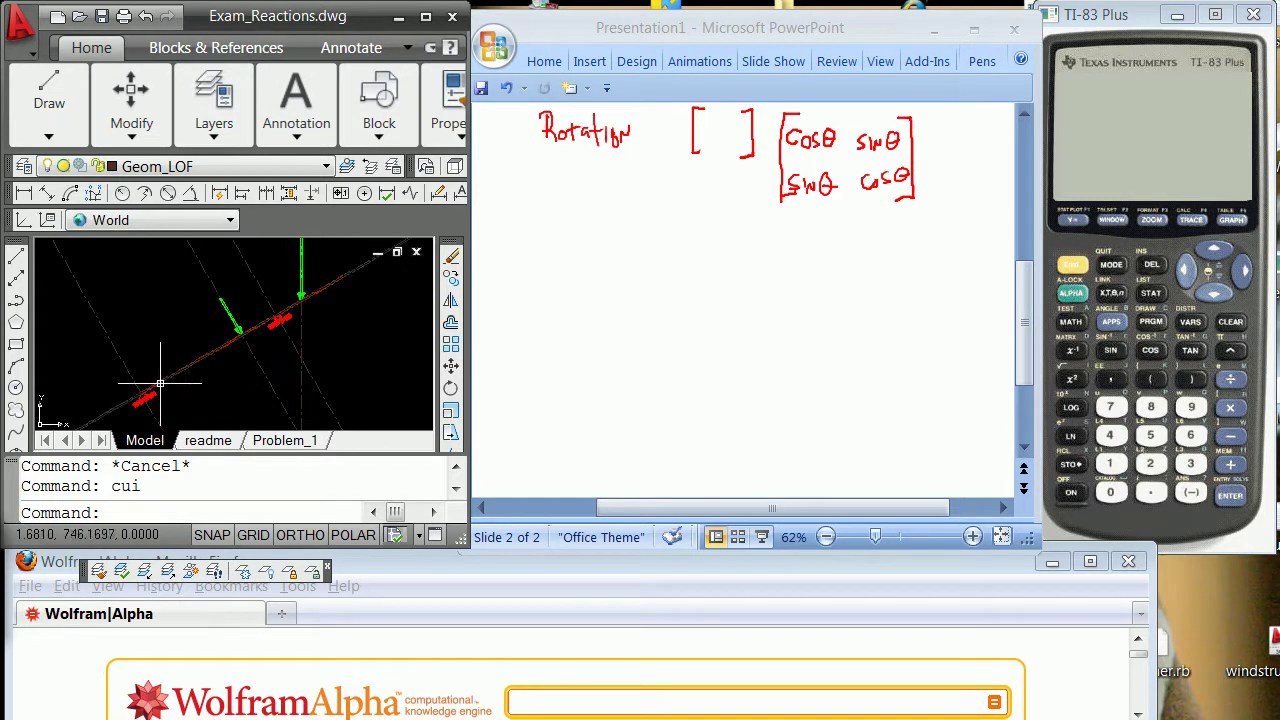
left_click(380, 318)
left_click(311, 351)
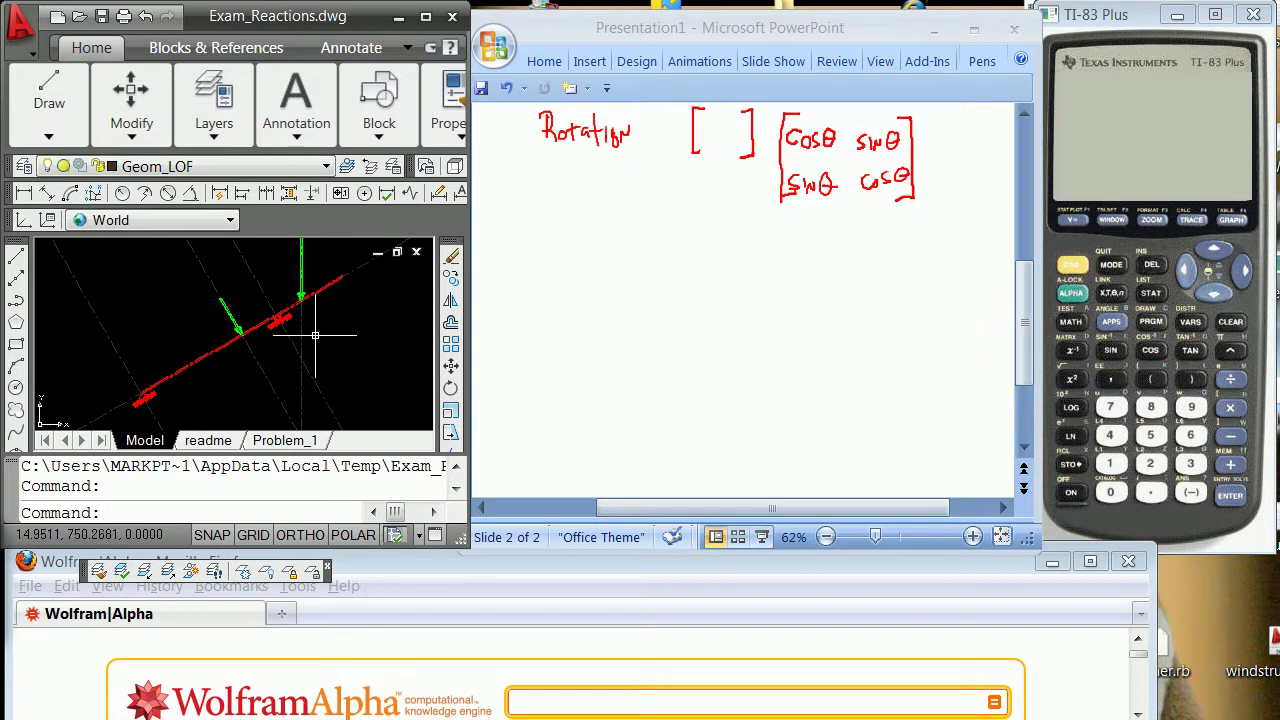
left_click(1144, 241)
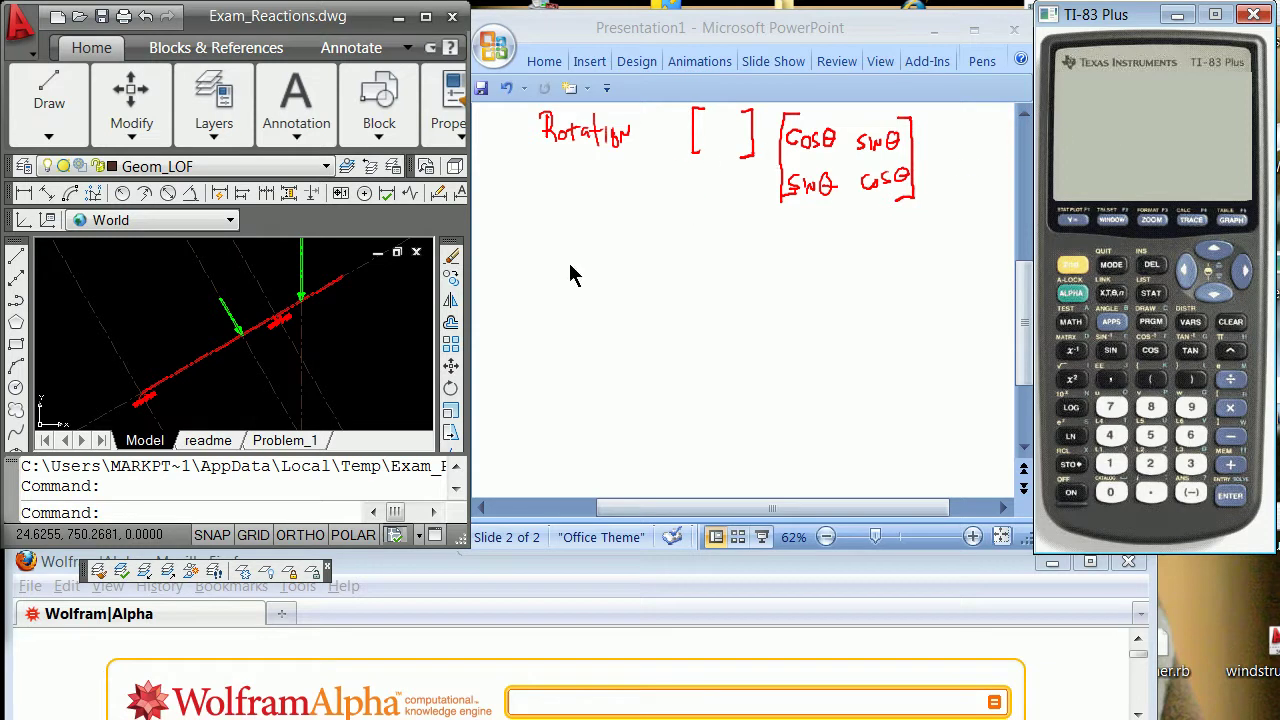
left_click(388, 358)
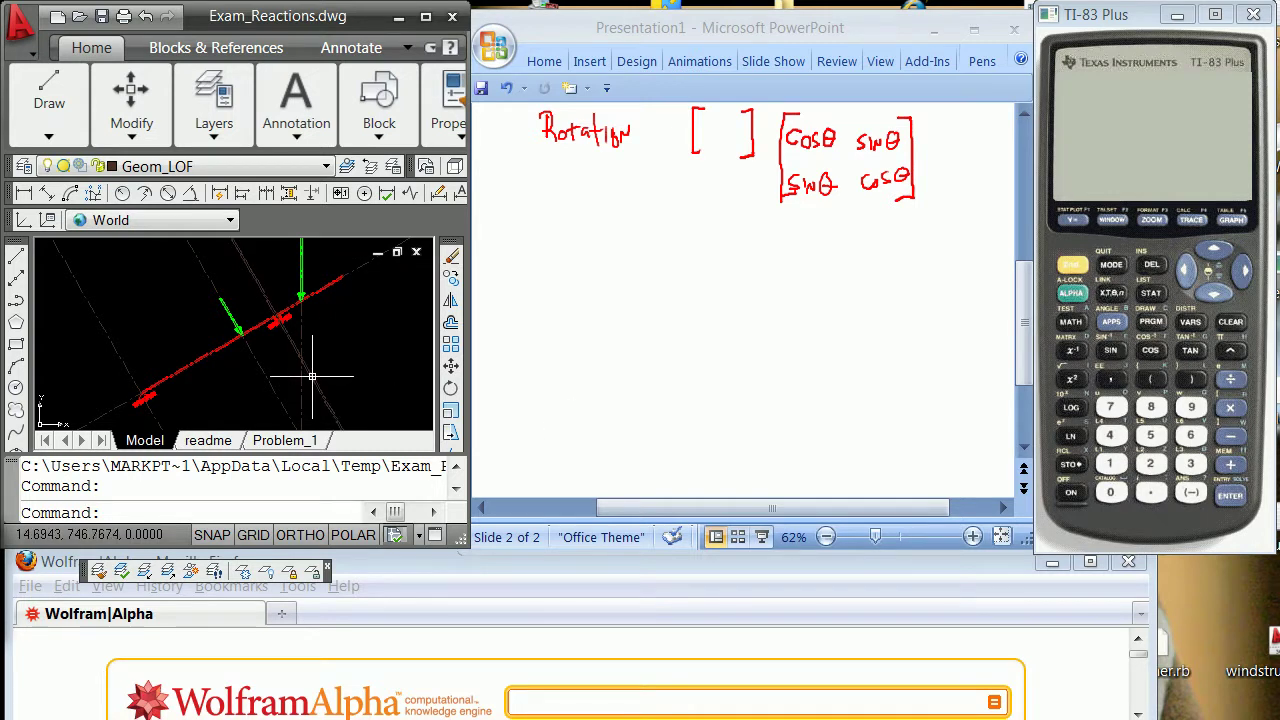
Pan and zoom to centre the beam and both green force arrows, then run SAVEAS.
type("p")
key("Return")
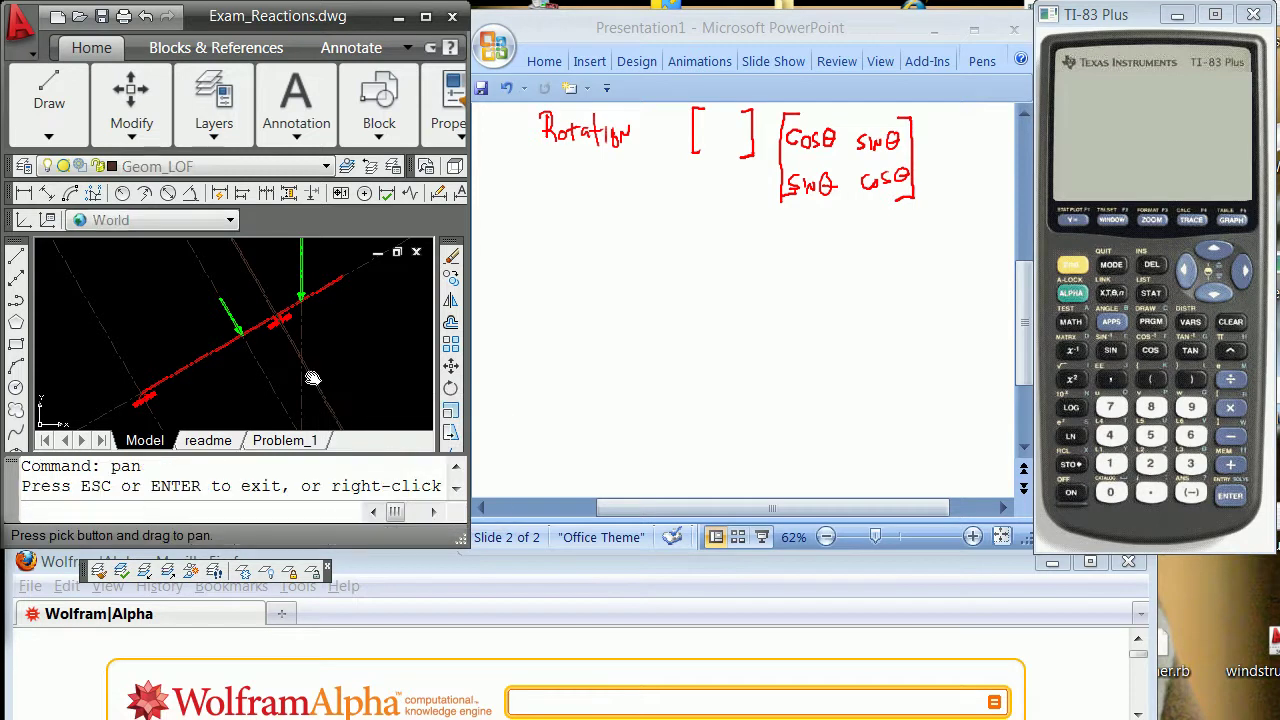
mouse_move(312, 376)
left_mouse_down()
mouse_move(284, 297)
mouse_move(314, 349)
mouse_move(322, 330)
left_mouse_up()
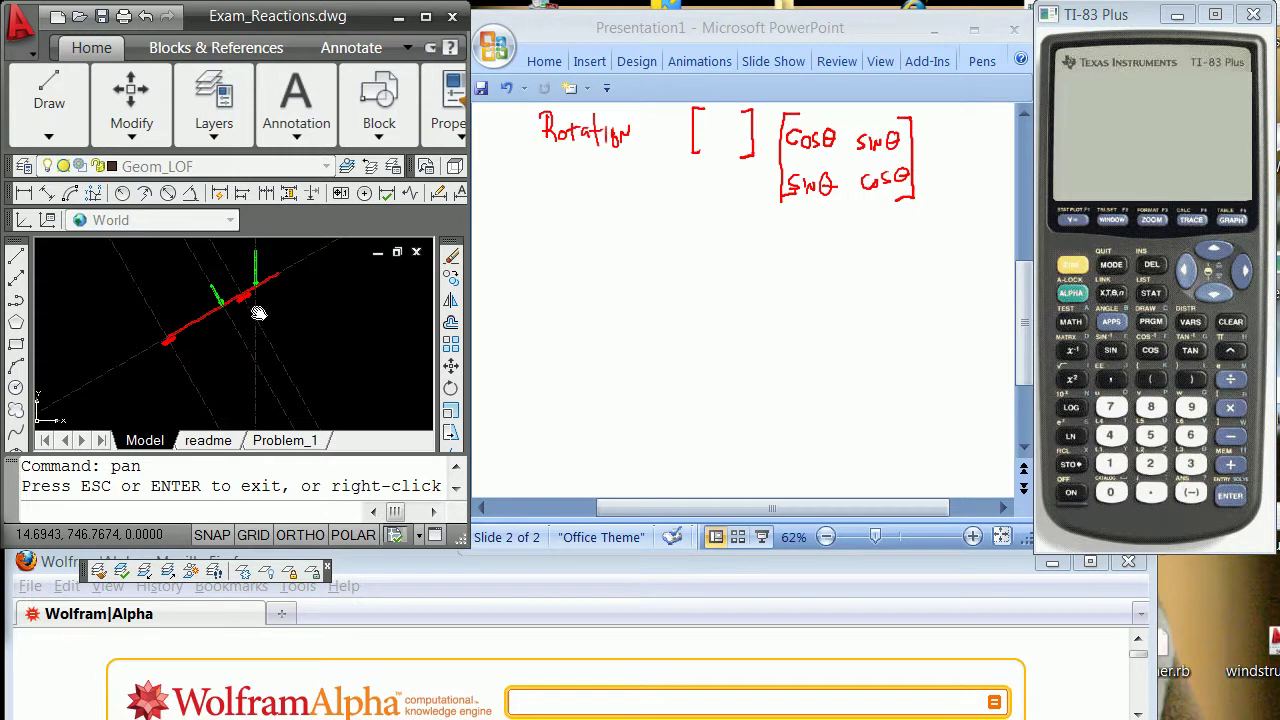
scroll(223, 290, "up", 2)
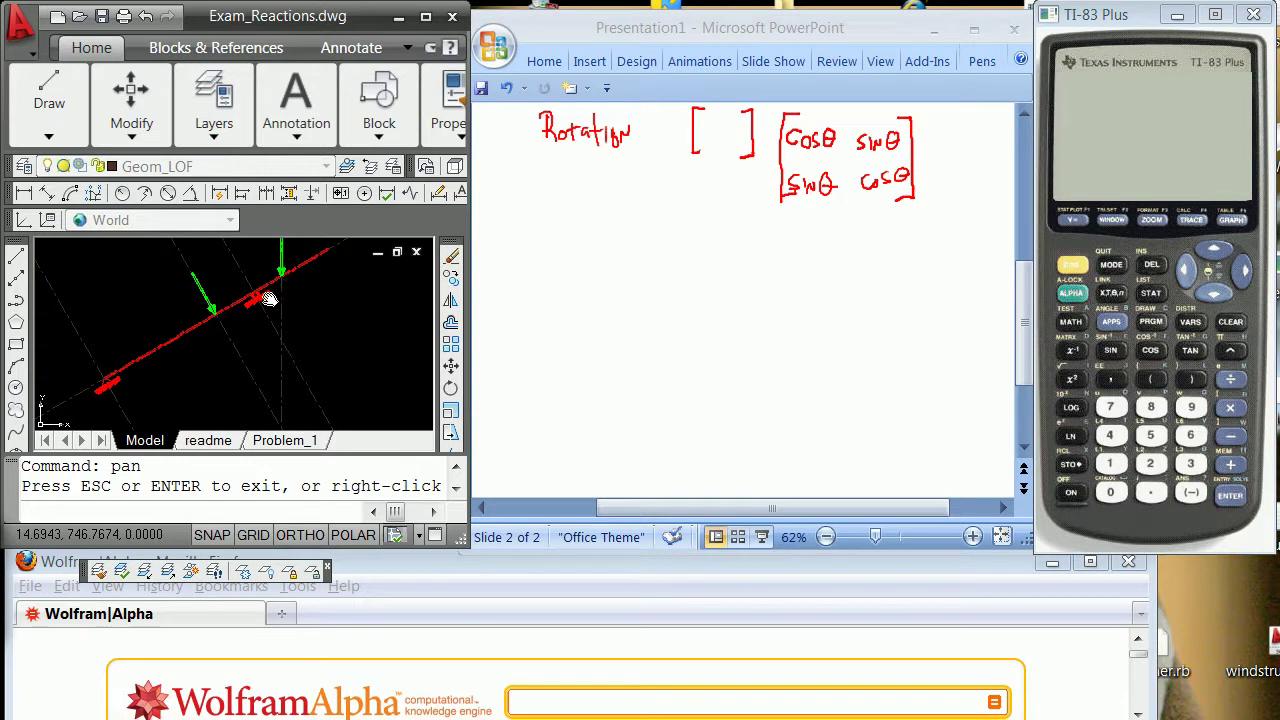
scroll(270, 300, "down", 2)
scroll(287, 252, "down", 1)
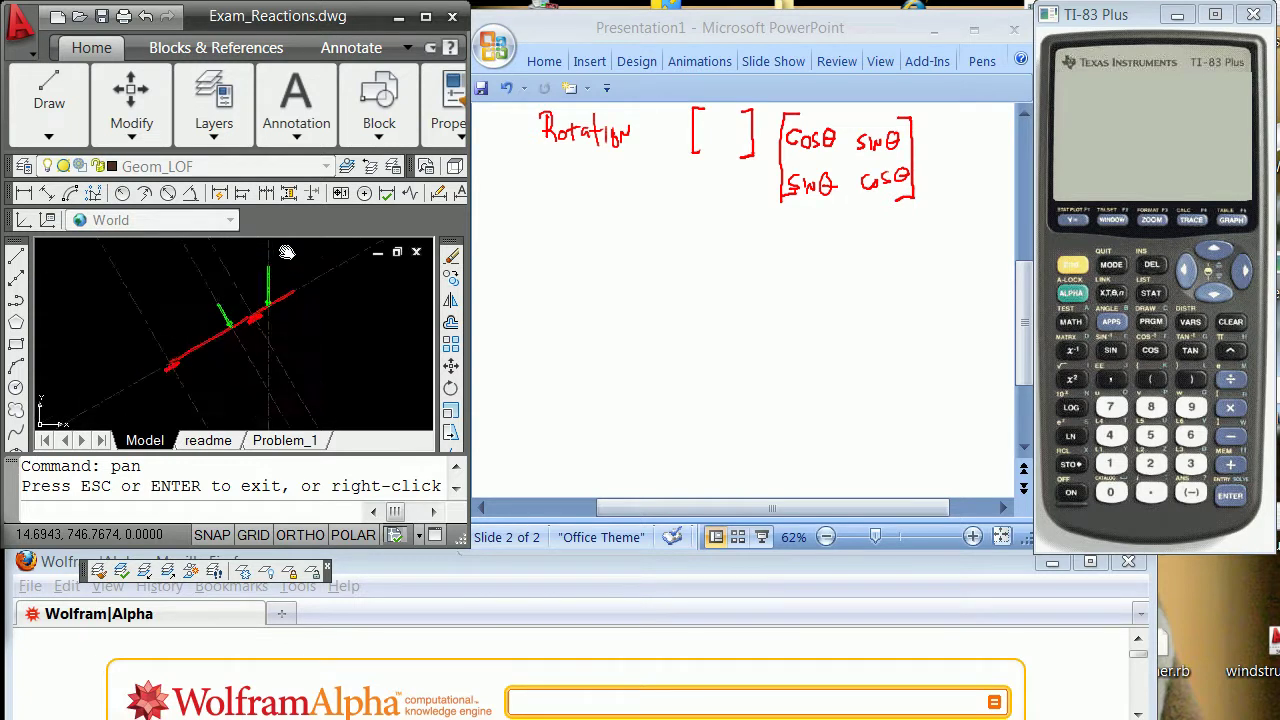
scroll(287, 252, "up", 1)
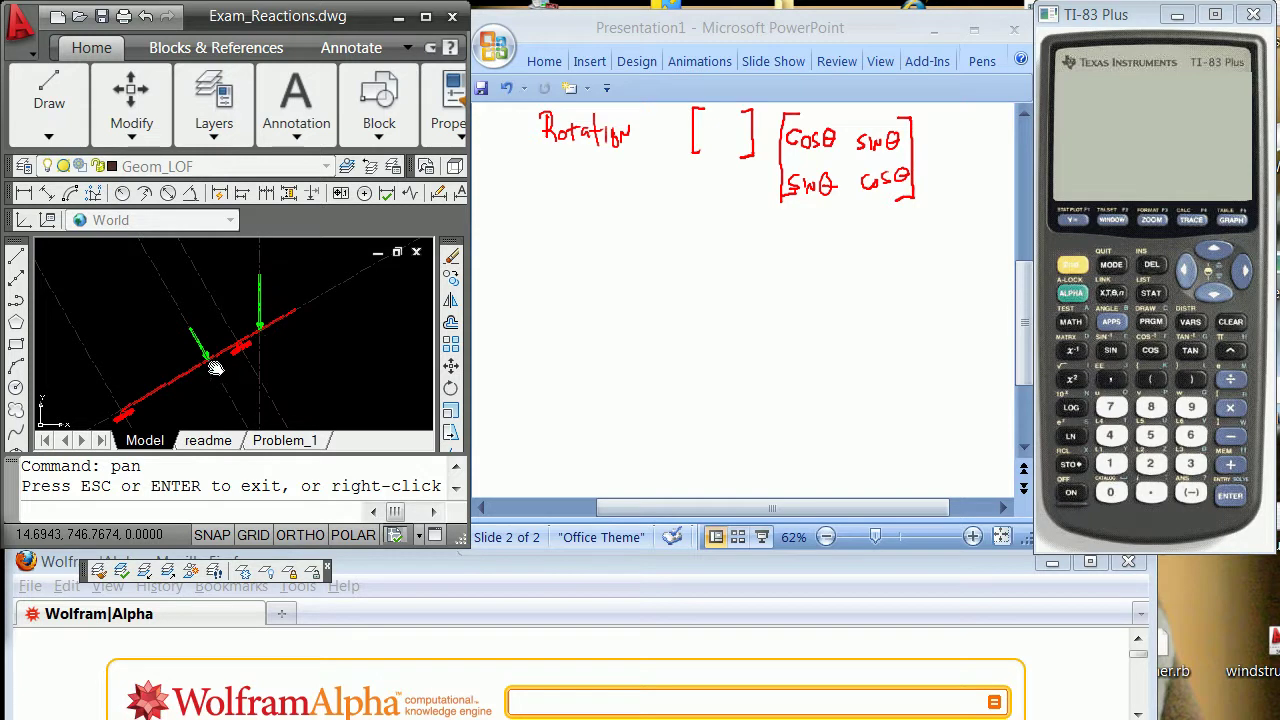
scroll(243, 363, "down", 2)
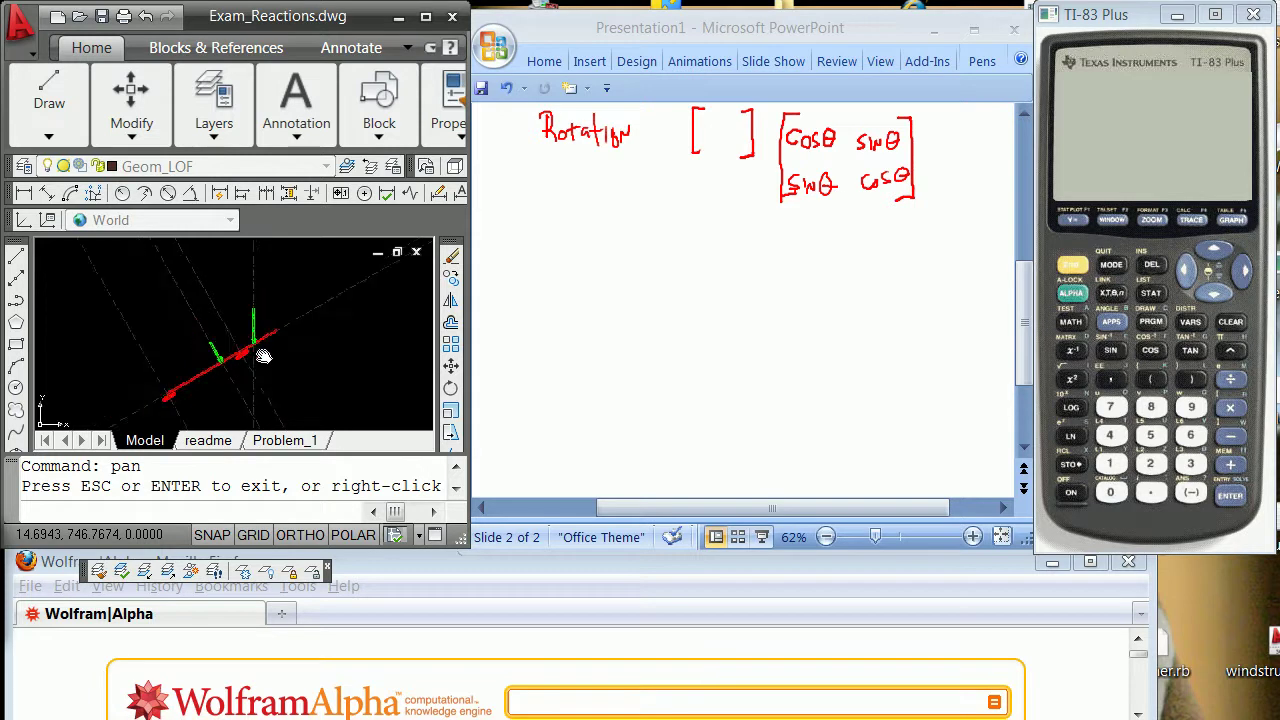
scroll(253, 362, "up", 3)
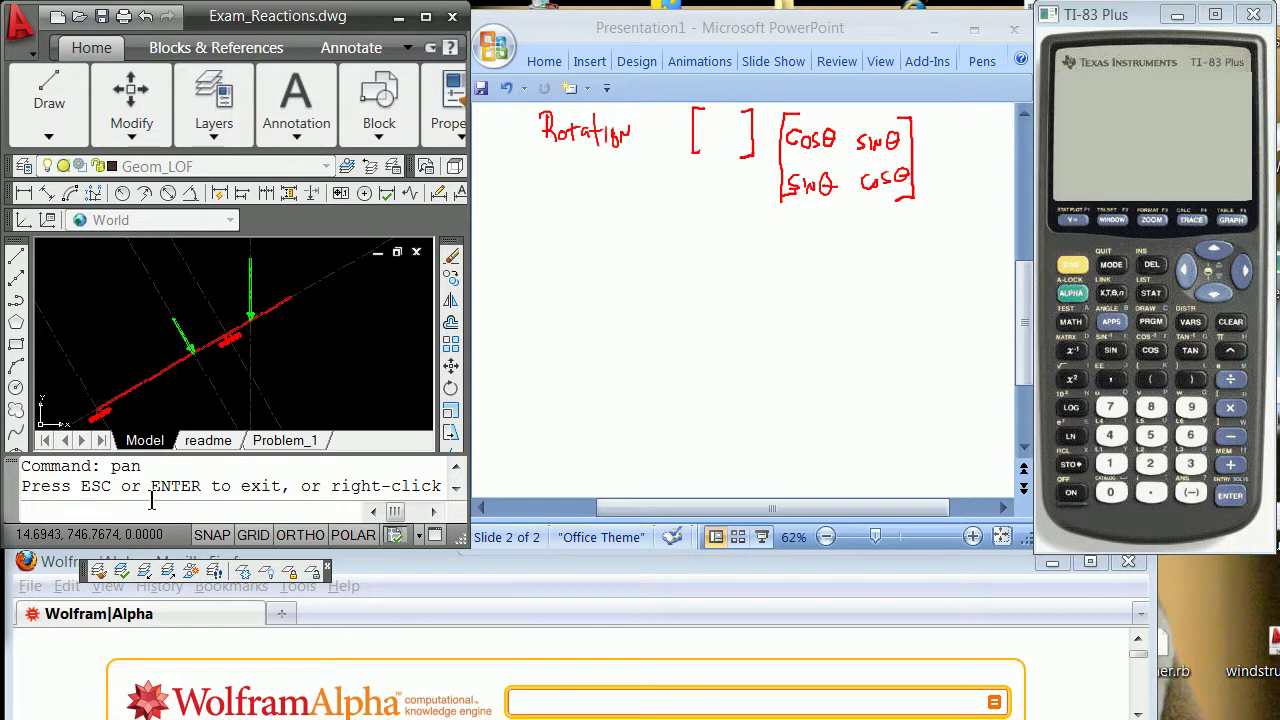
key("Escape")
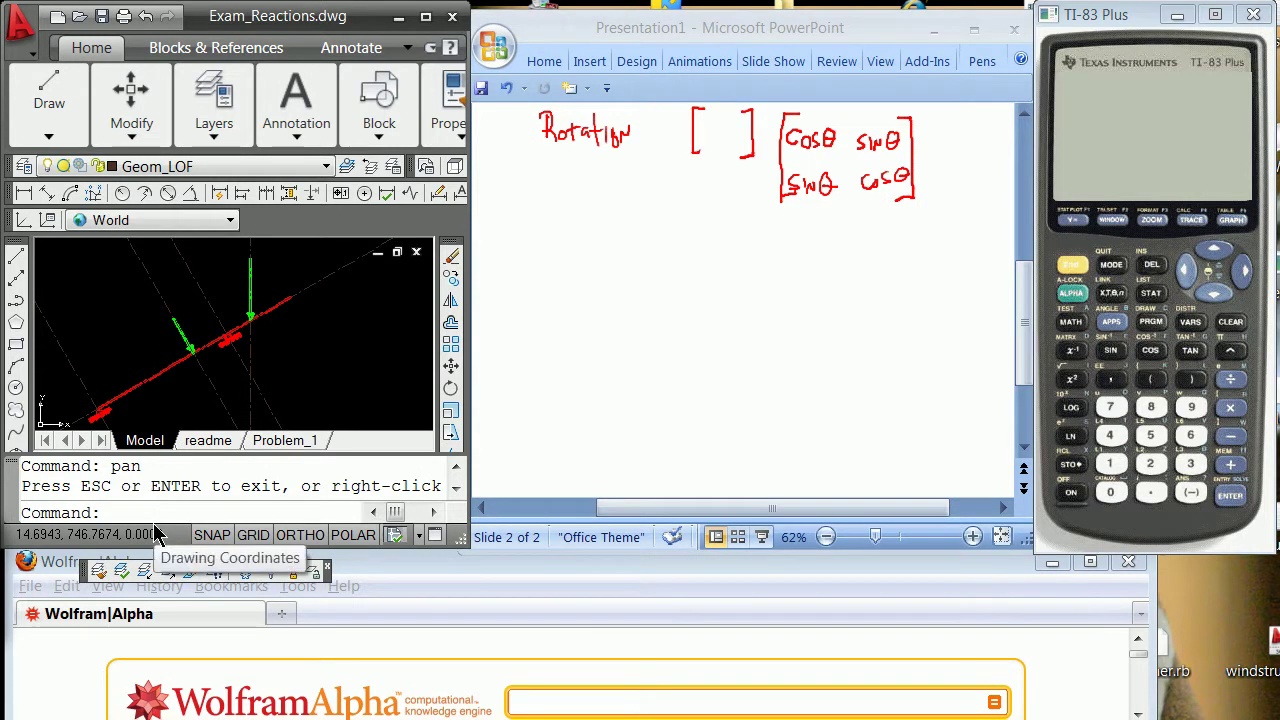
type("saveas")
key("Return")
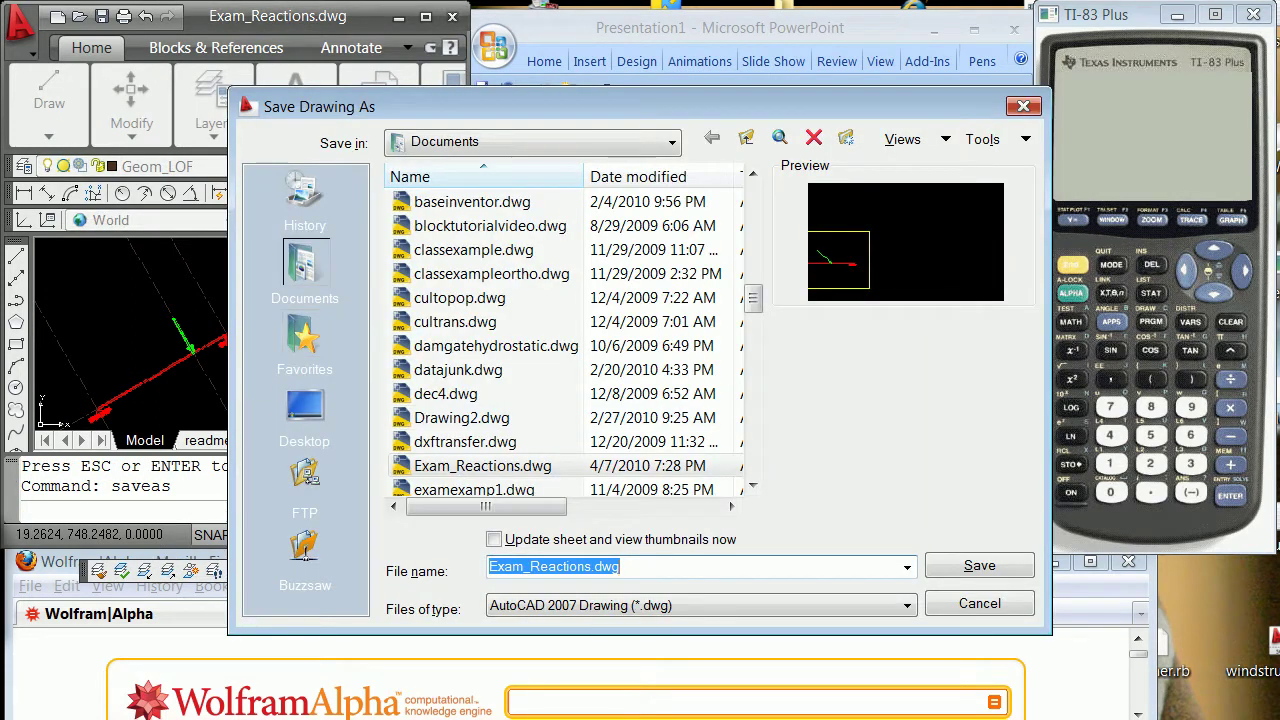
Save a copy of the drawing as Exam_Reactionsbackup.dwg in Documents.
left_click(593, 567)
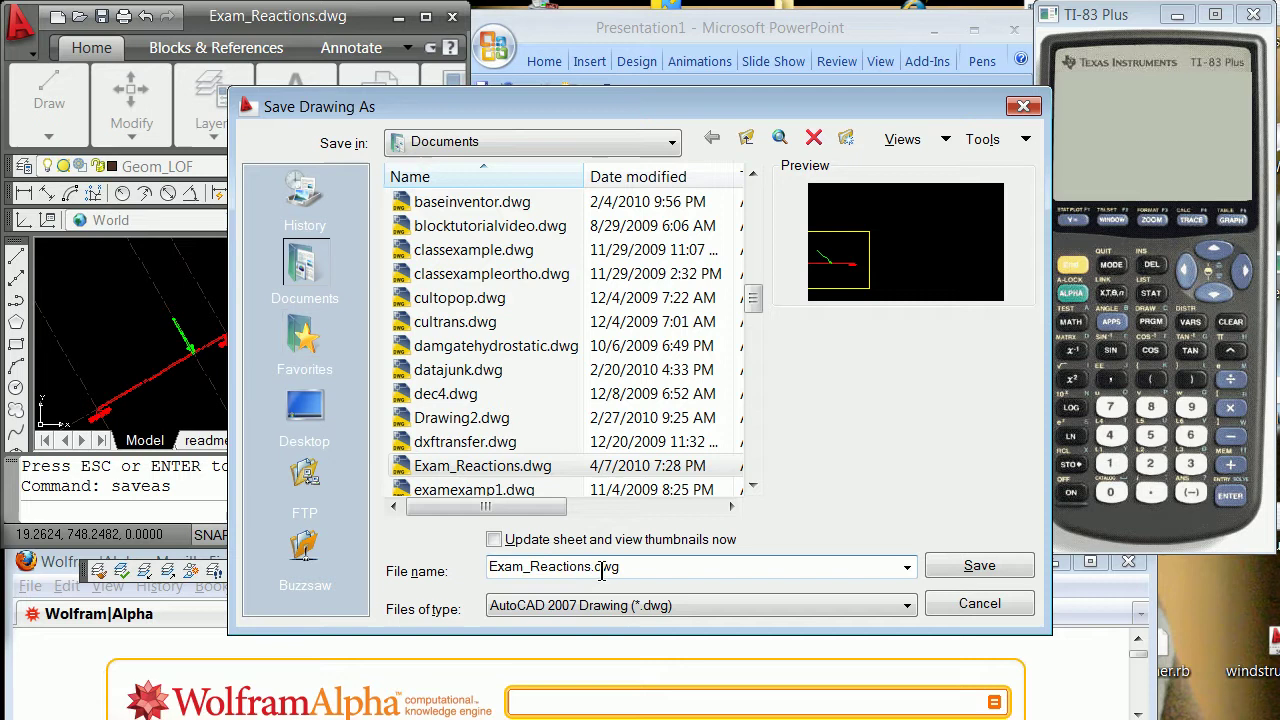
type("blic")
type("up")
left_click(980, 566)
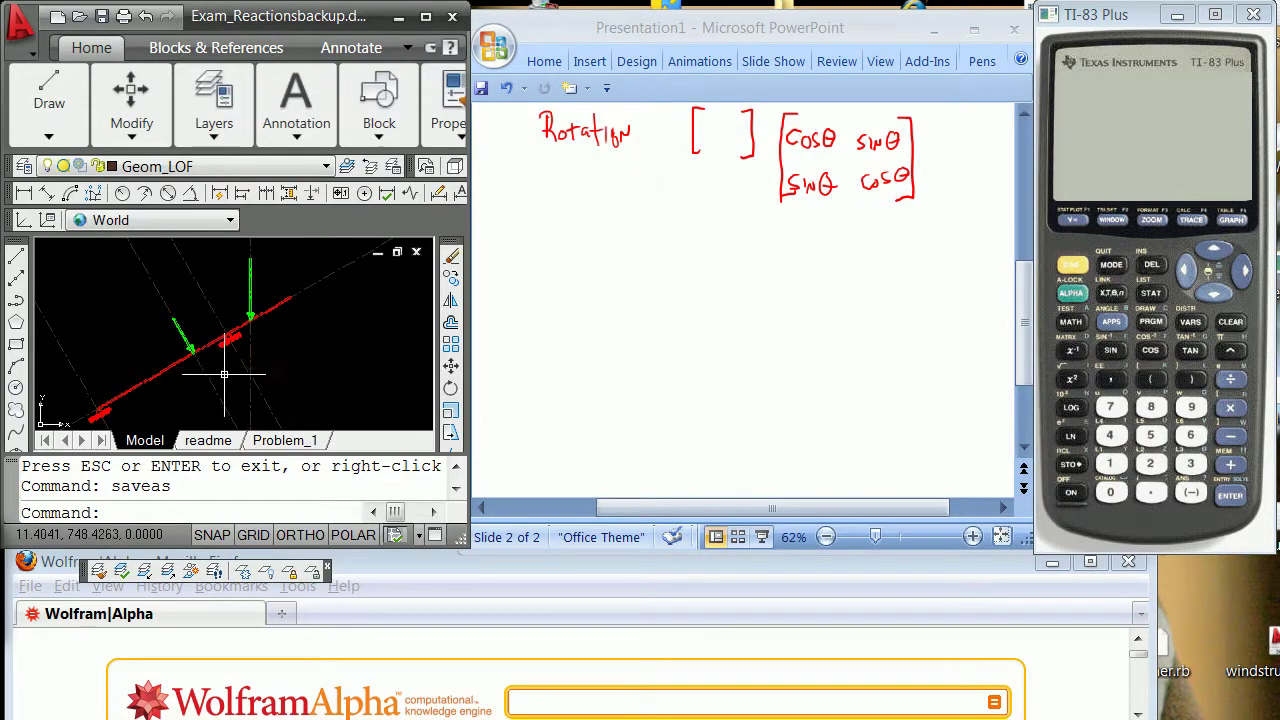
Zoom in around the beam until the parallel dashed lines of force fill the view.
left_click(271, 395)
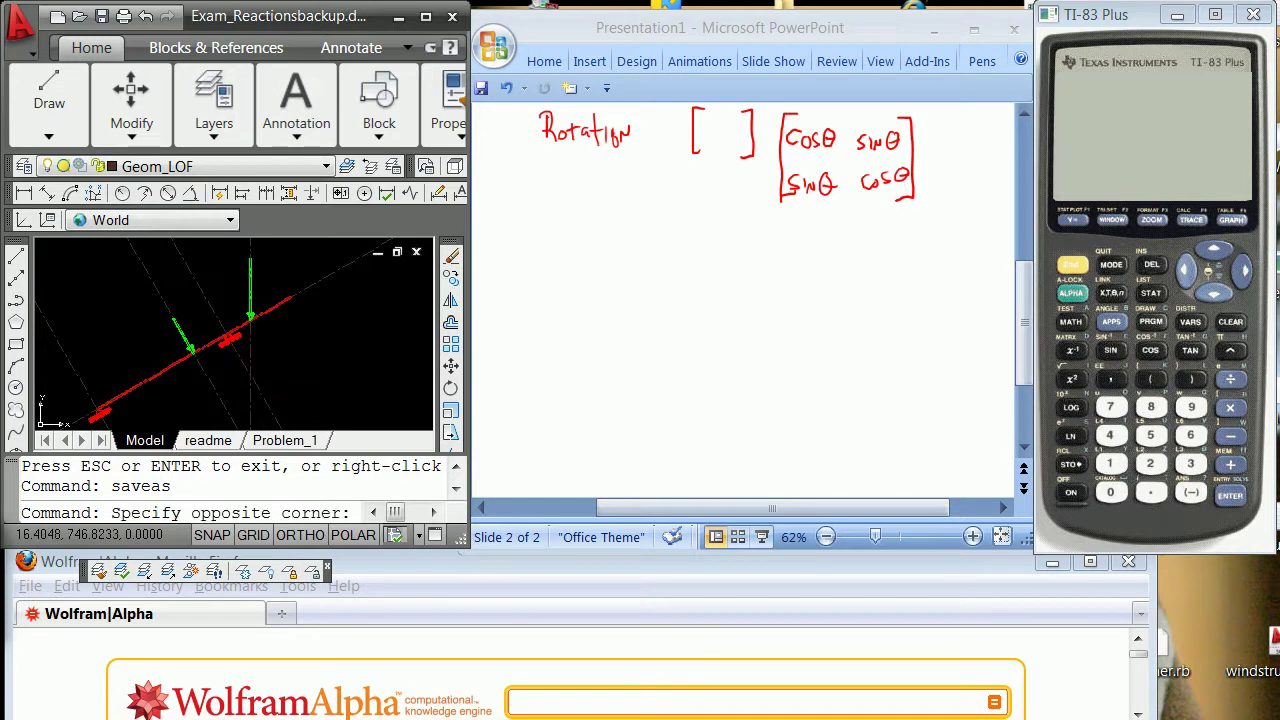
left_click(275, 378)
scroll(280, 392, "down", 3)
scroll(280, 390, "up", 4)
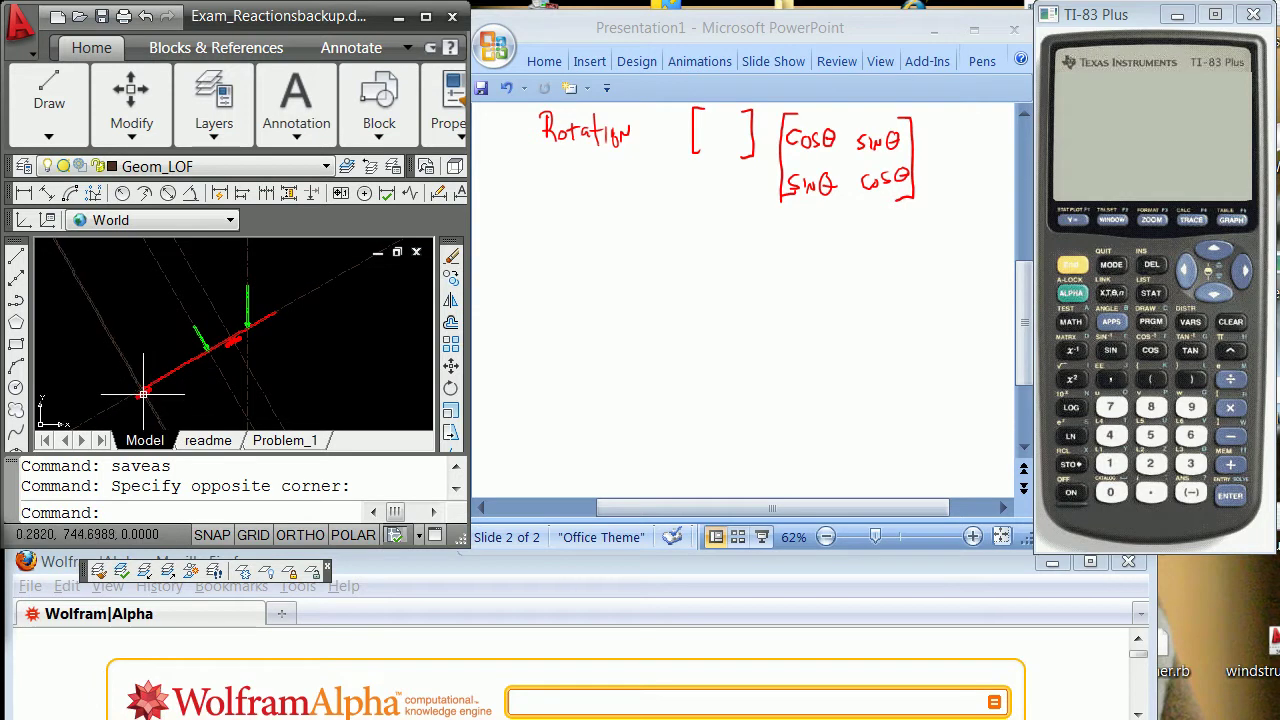
scroll(131, 401, "up", 3)
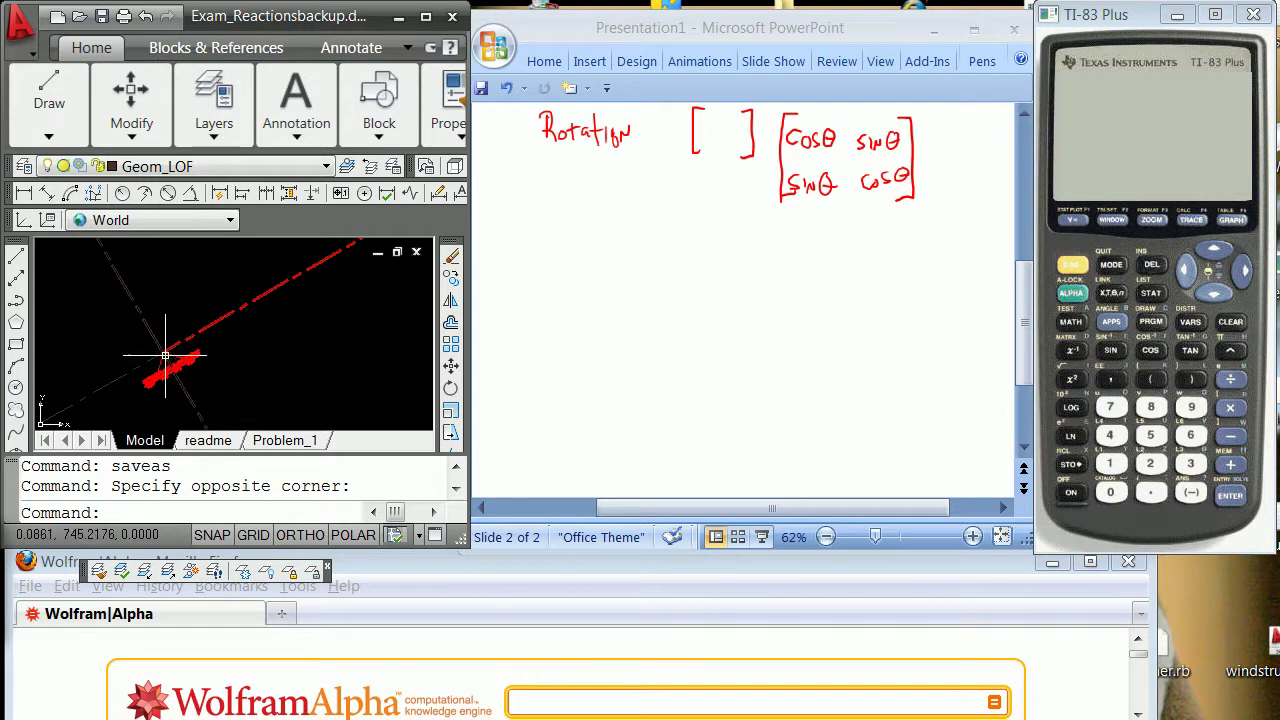
scroll(143, 343, "down", 3)
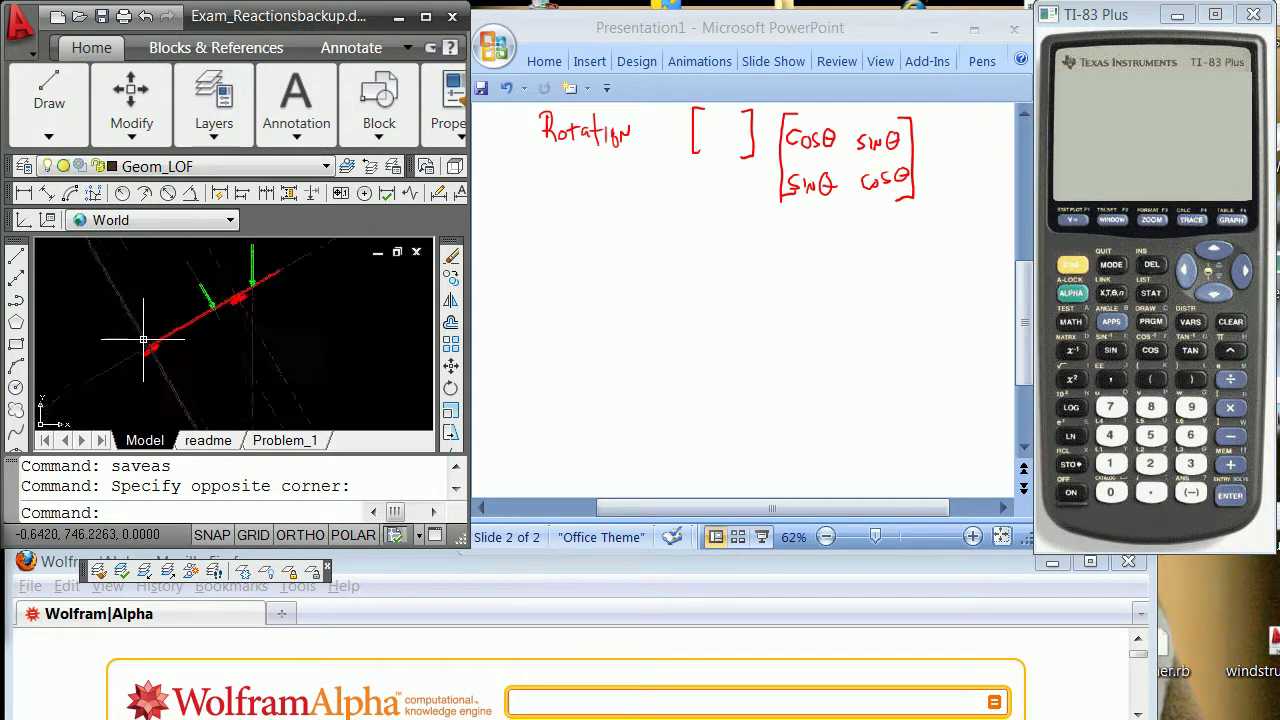
scroll(160, 325, "up", 3)
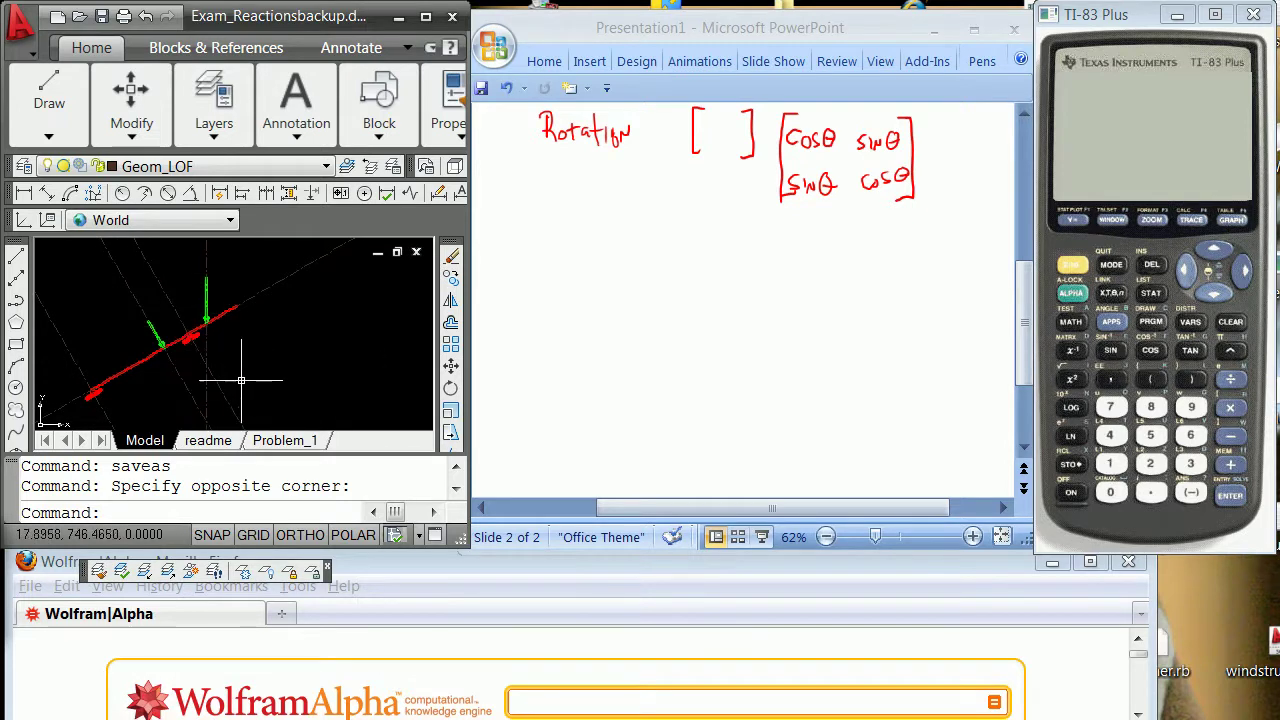
scroll(238, 383, "down", 2)
scroll(215, 408, "up", 3)
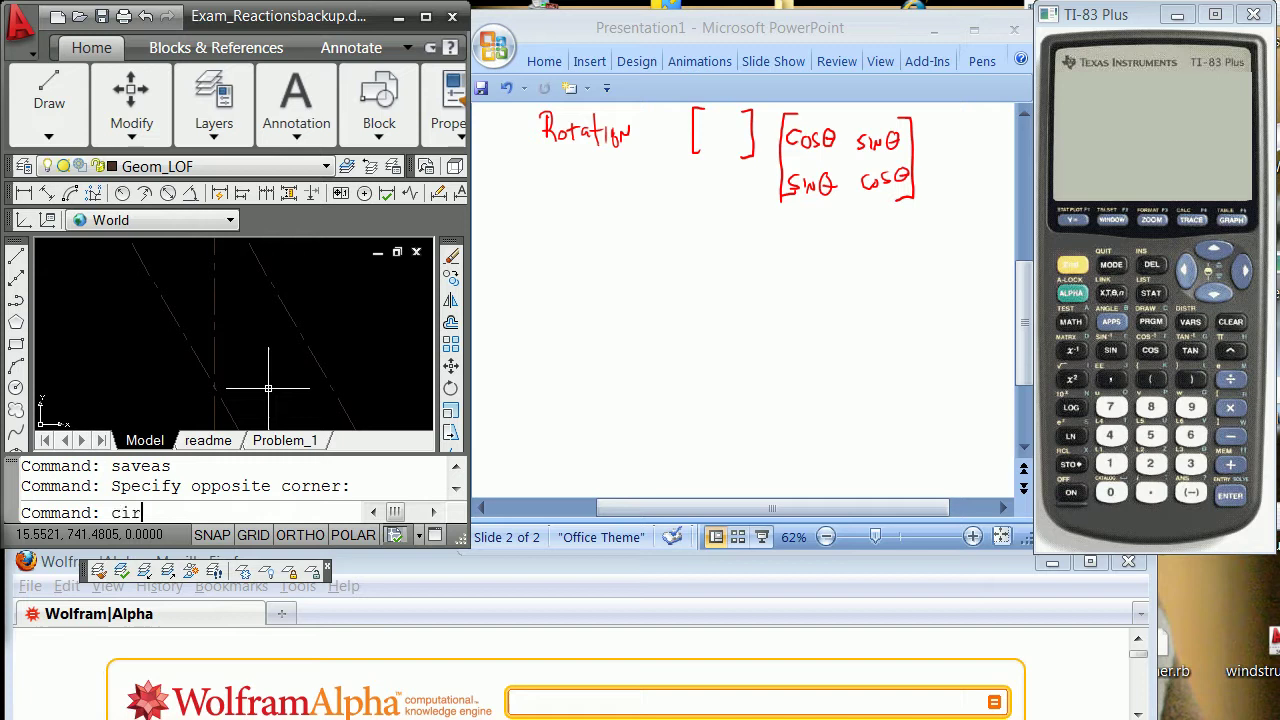
Draw a small circle centred on the lower dashed-line intersection using INT snap.
type("e")
key("Return")
type("en")
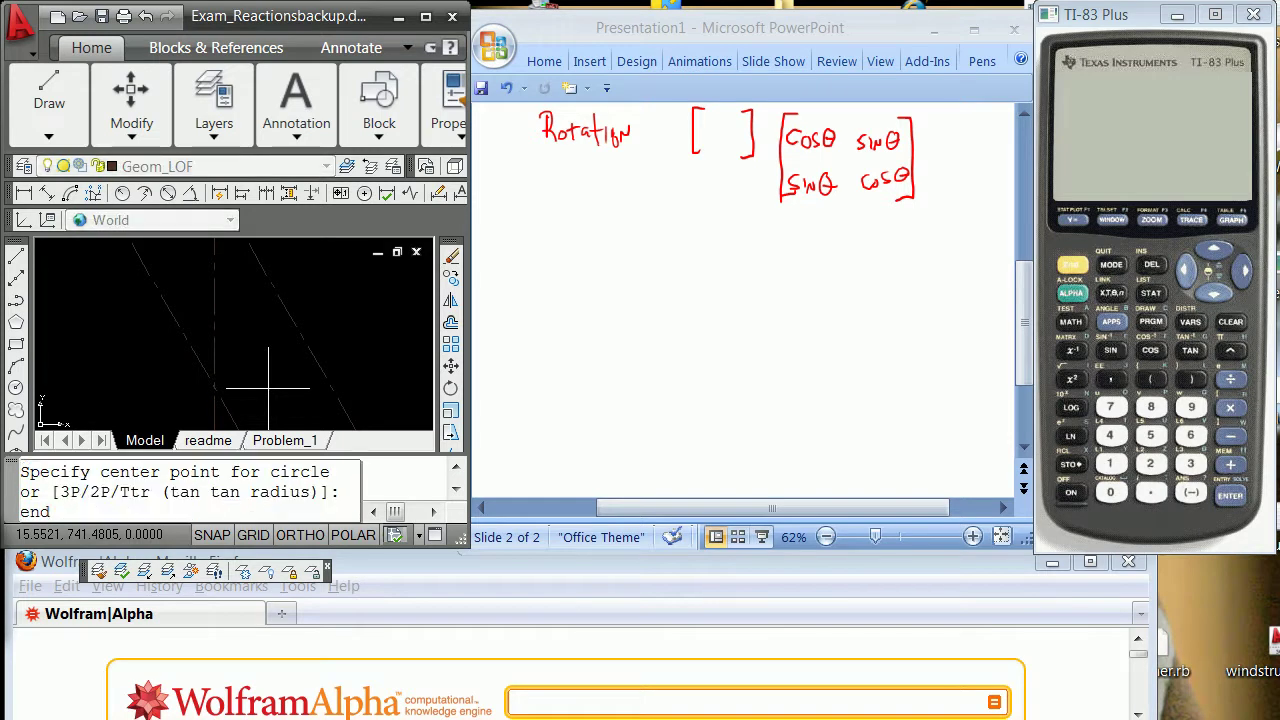
key("Return")
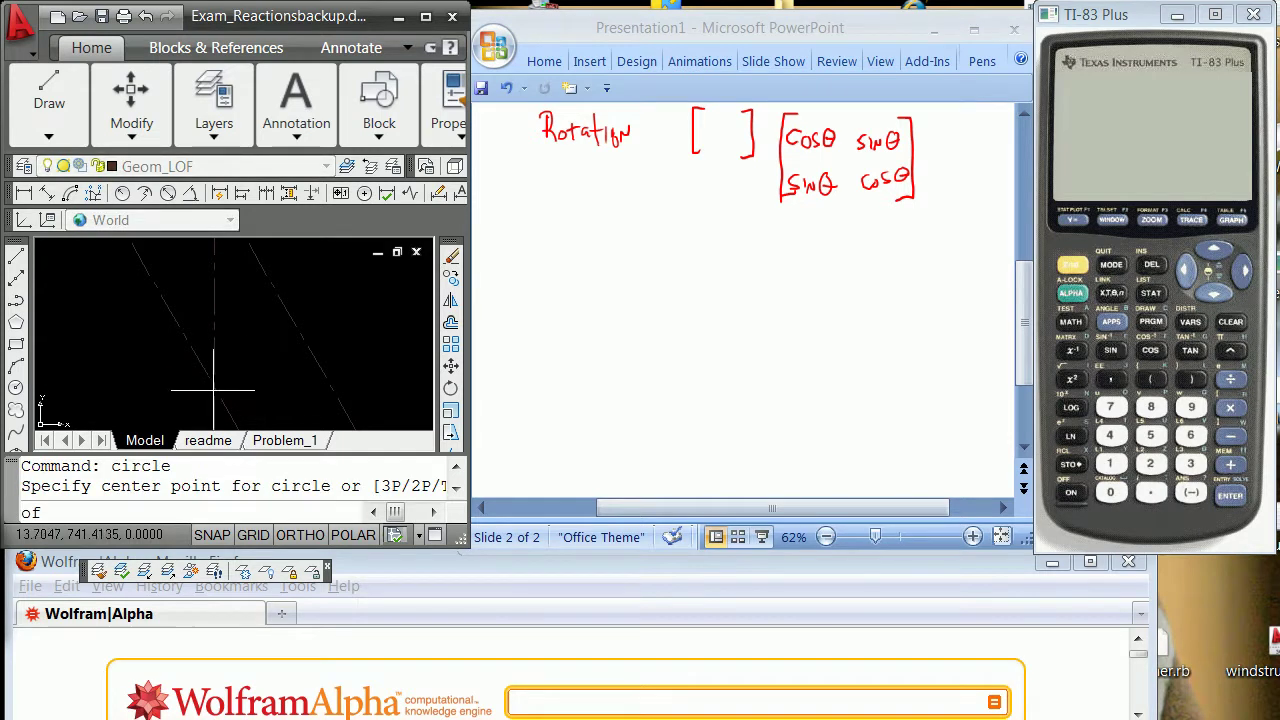
key("Escape")
type("c")
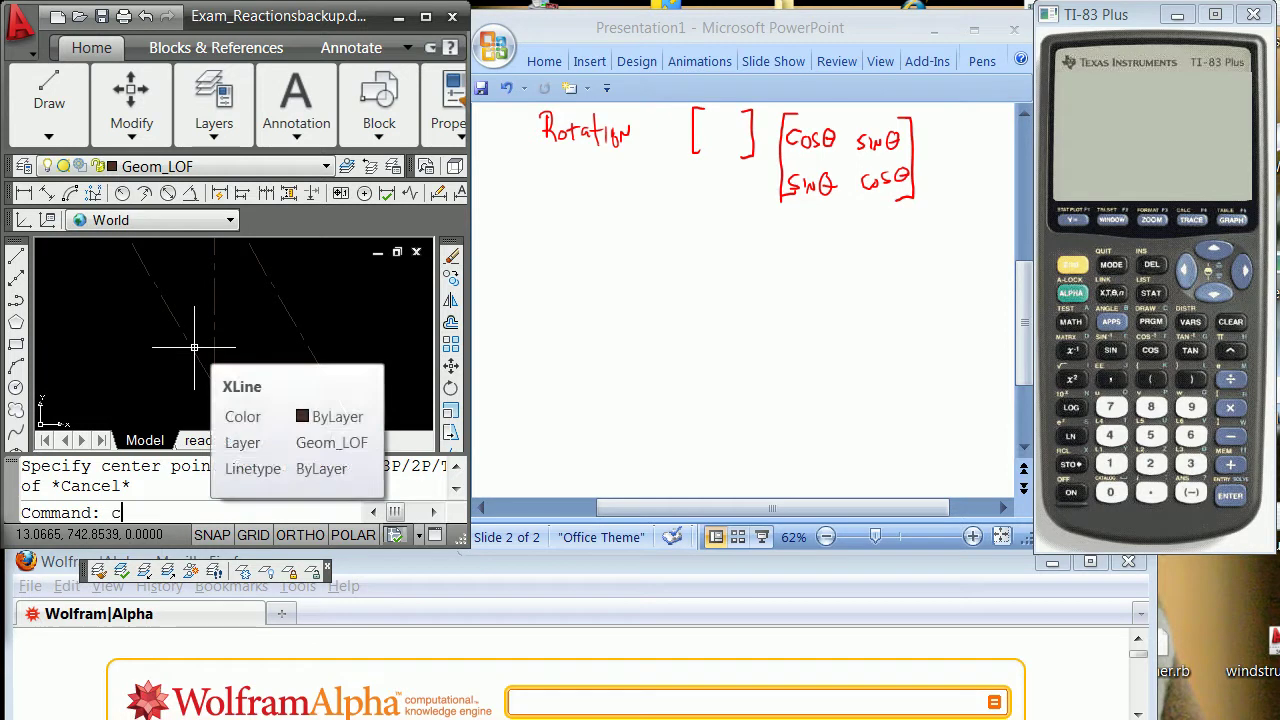
type("ir")
key("Return")
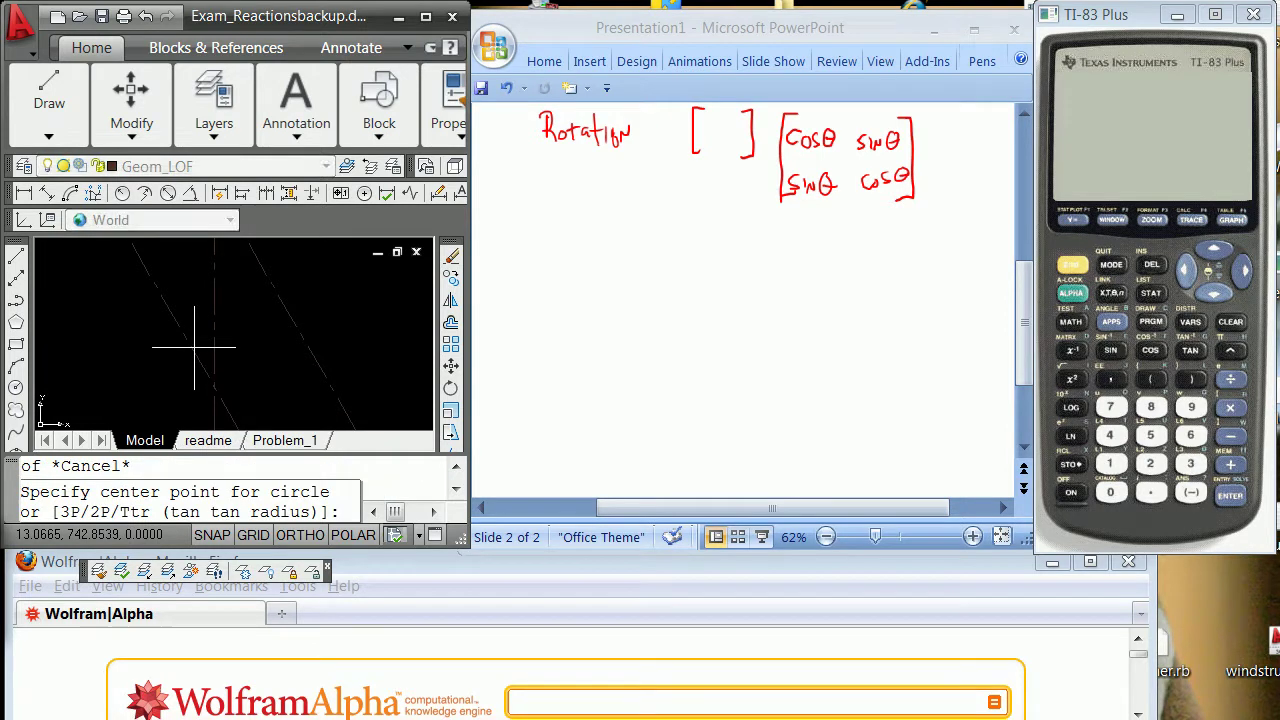
type("in")
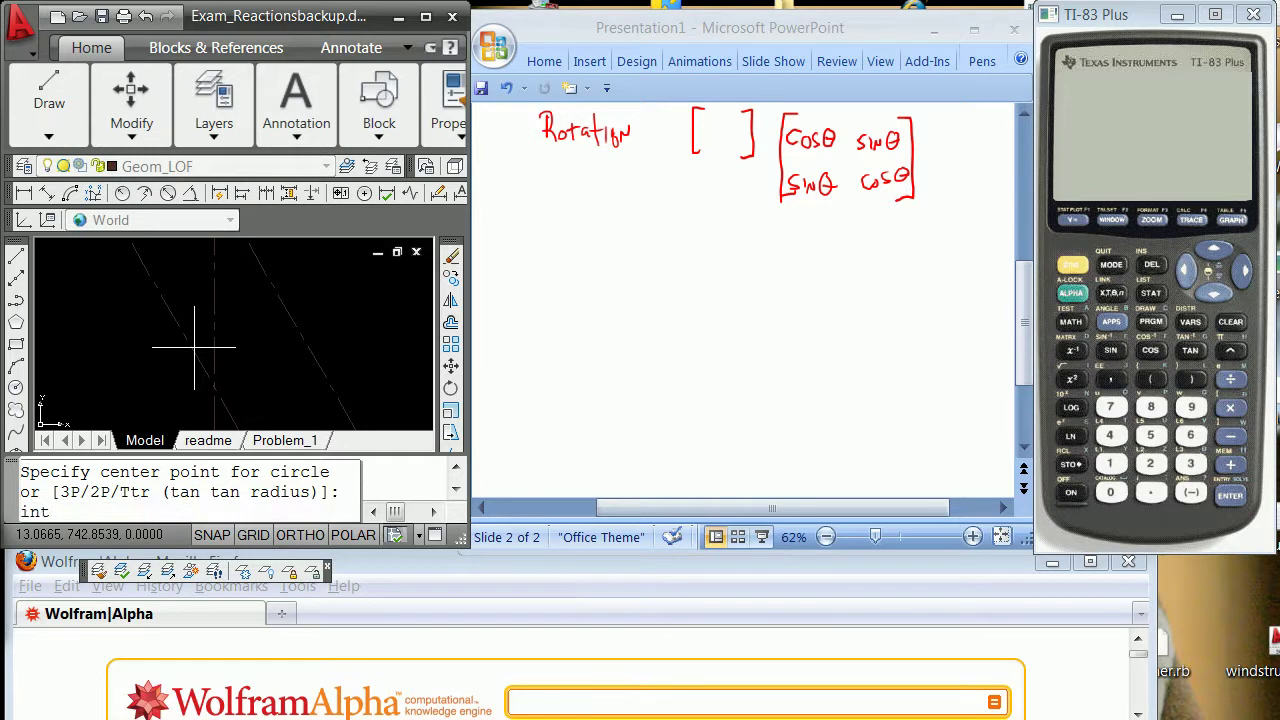
type("t")
key("Return")
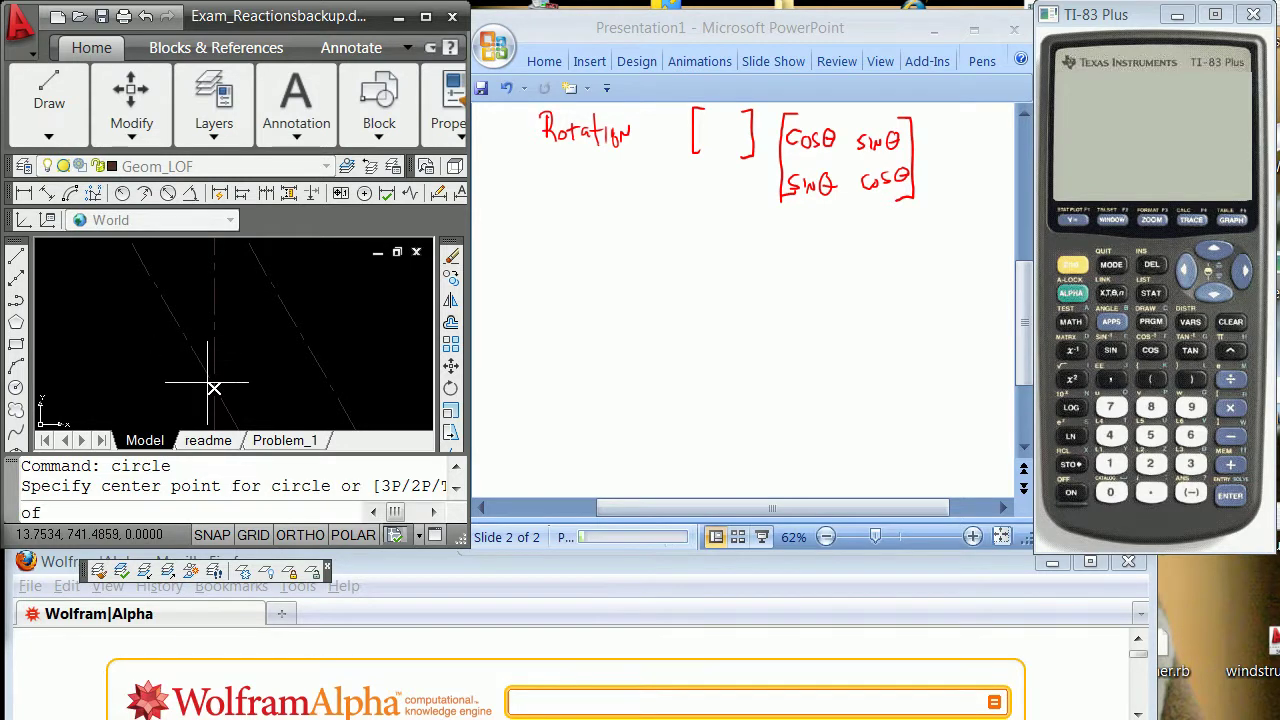
left_click(214, 388)
left_click(236, 367)
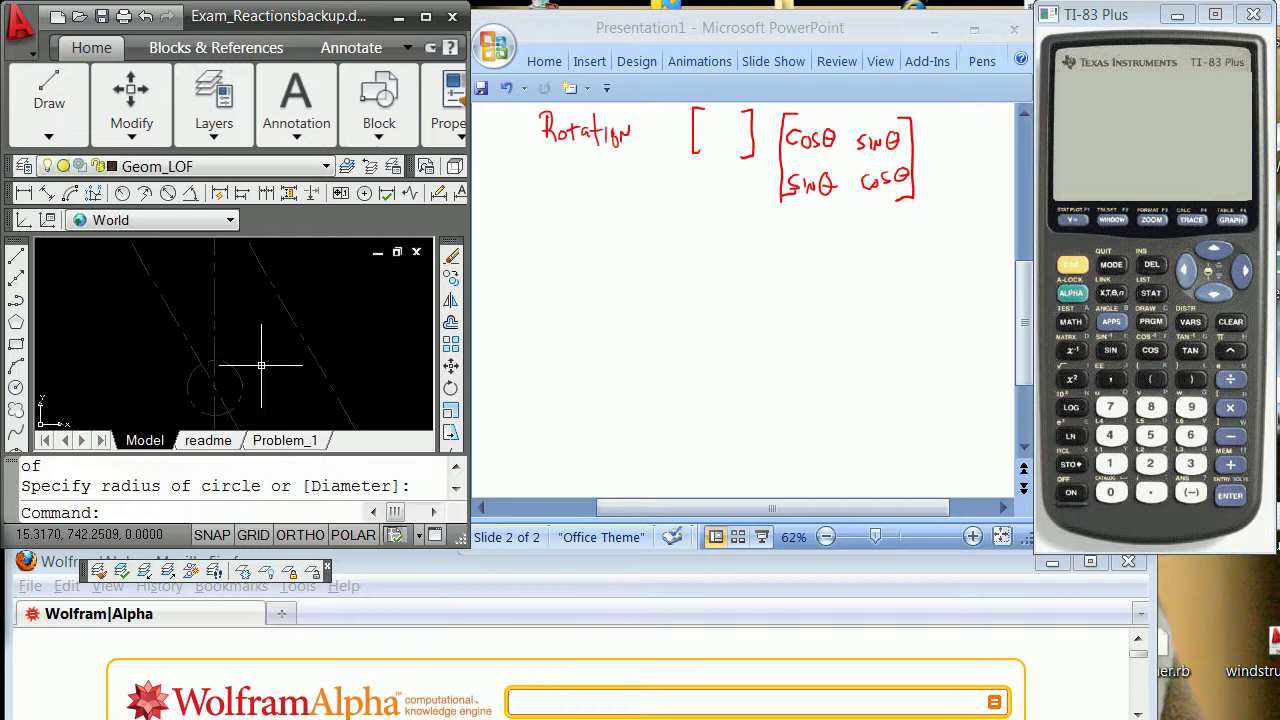
middle_click_drag(261, 365, 199, 320, "shift")
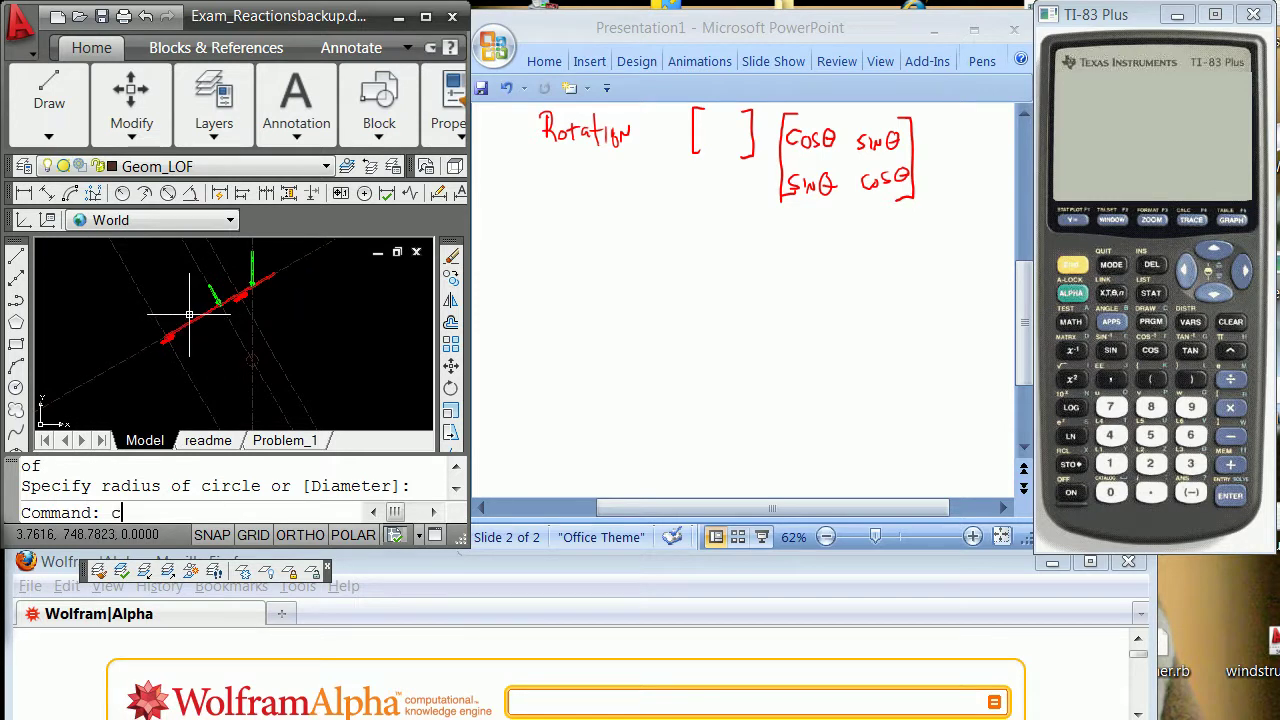
Copy the window-selected green arrows from an arrow endpoint to the circle's centre.
key("Return")
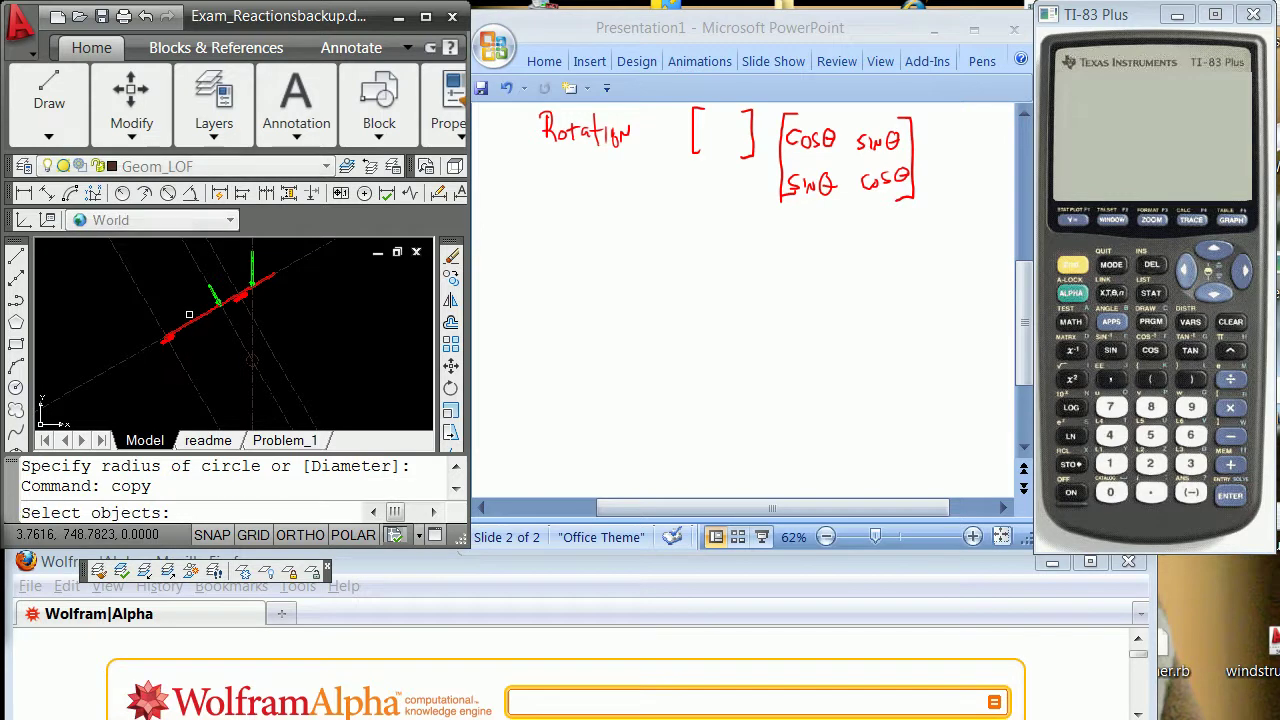
type("w")
key("Return")
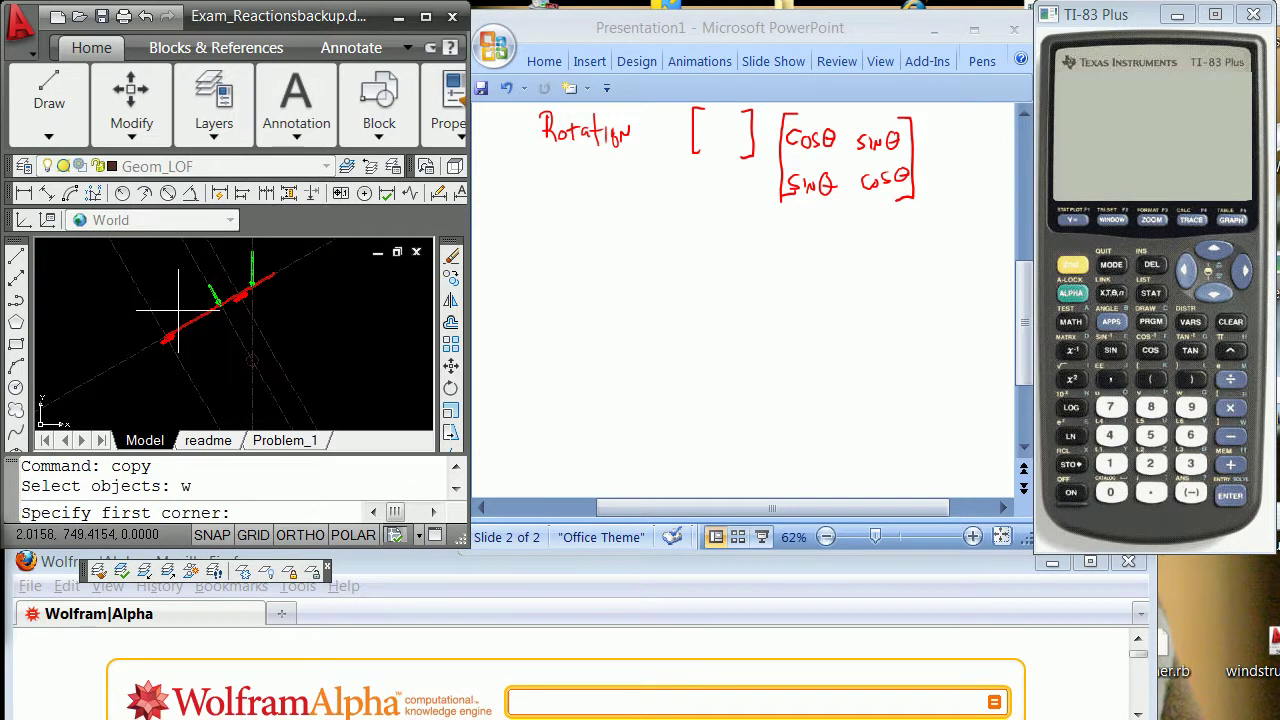
left_click(188, 316)
left_click(230, 265)
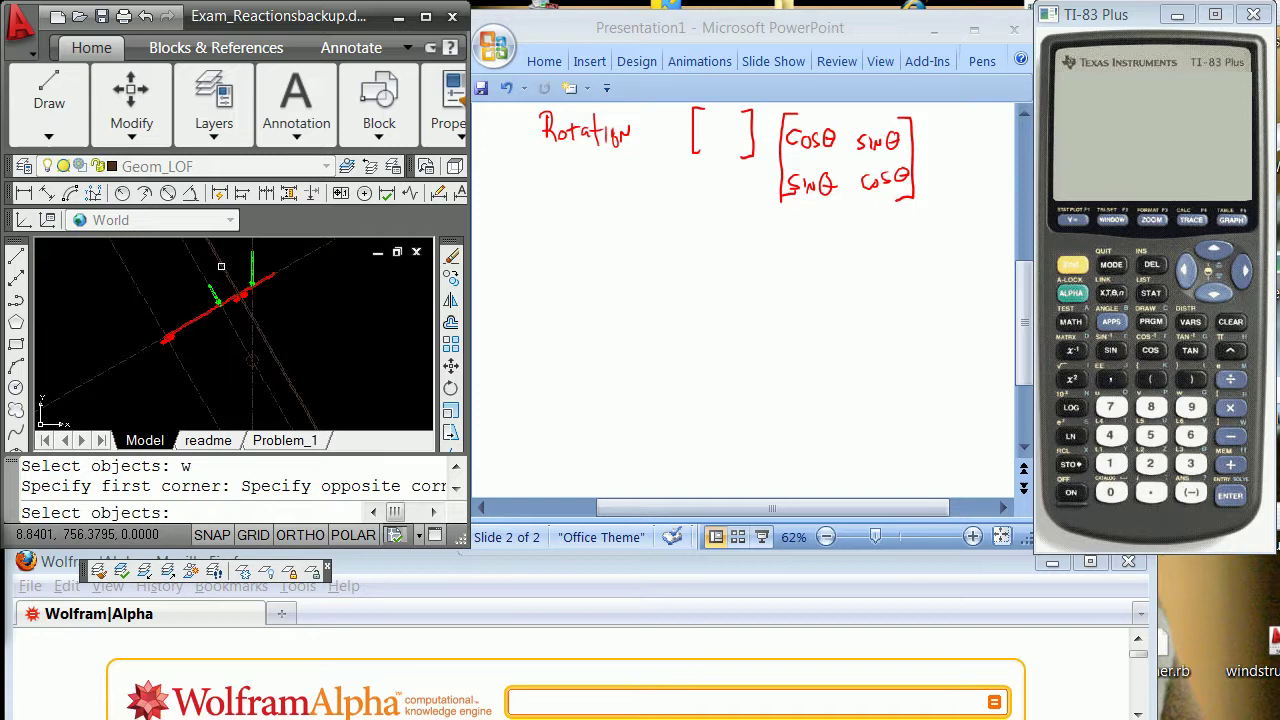
key("Return")
right_click(159, 284, "shift")
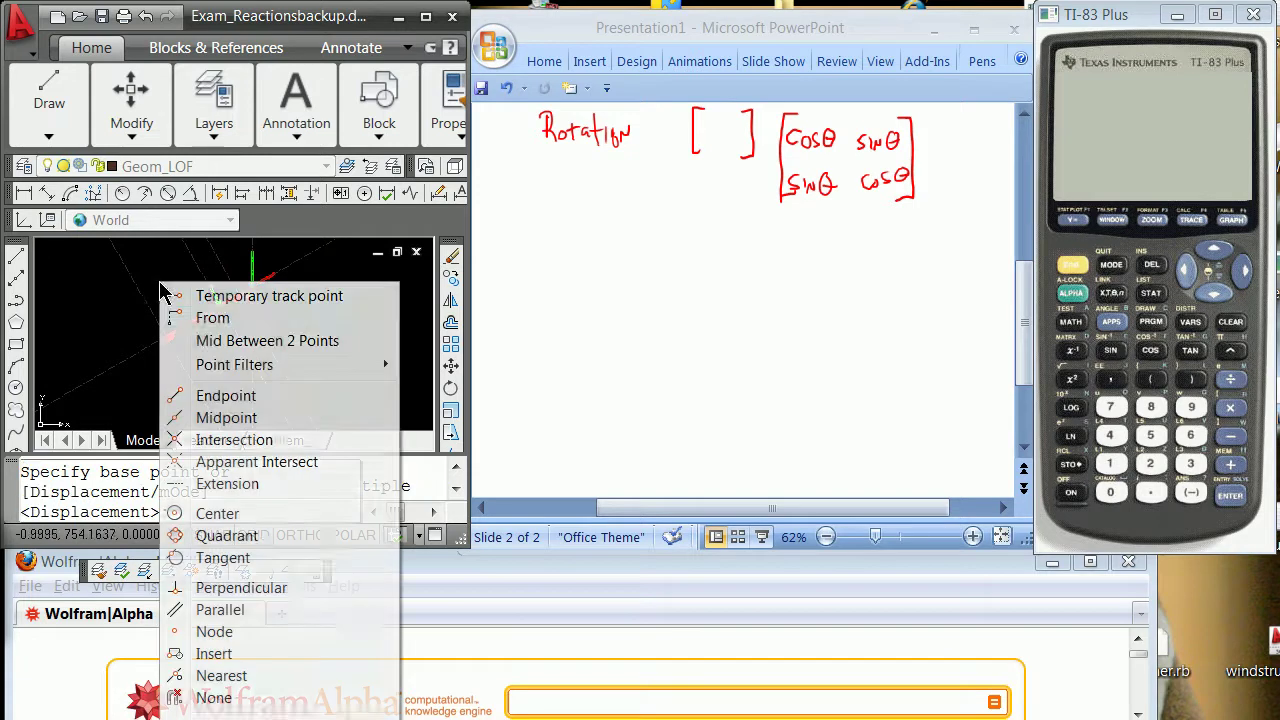
left_click(226, 397)
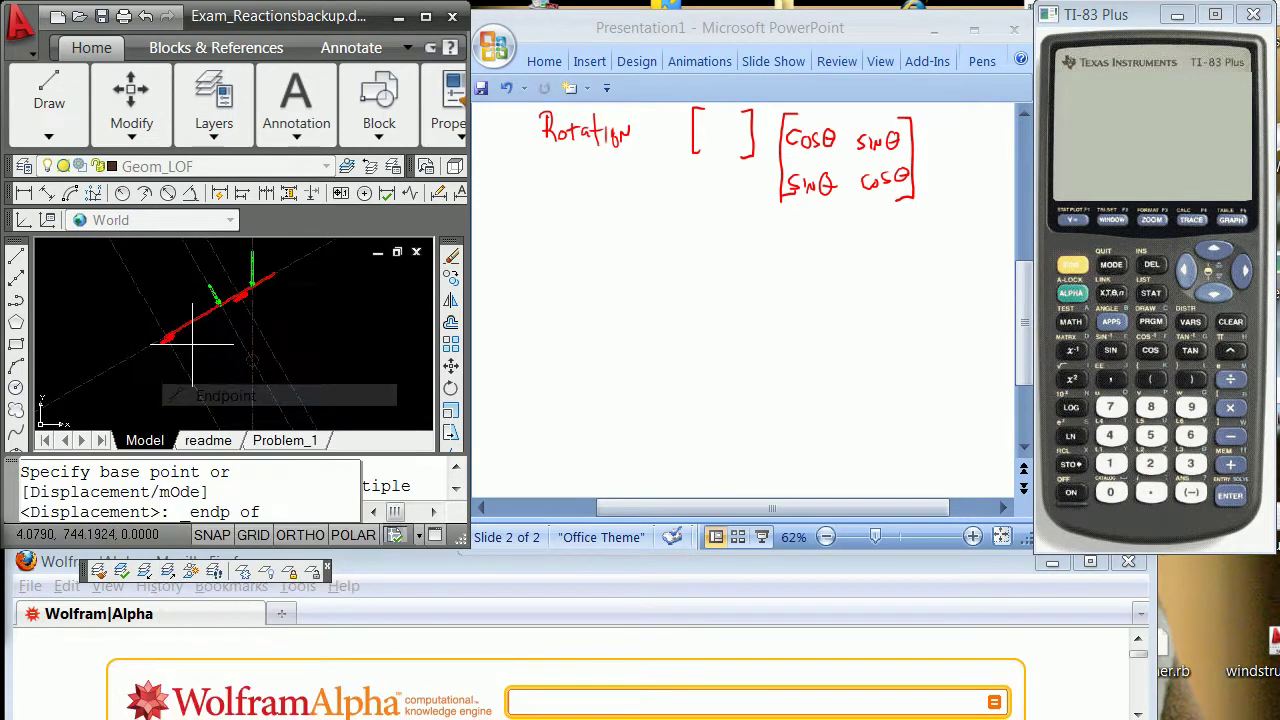
left_click(209, 286)
right_click(247, 330, "shift")
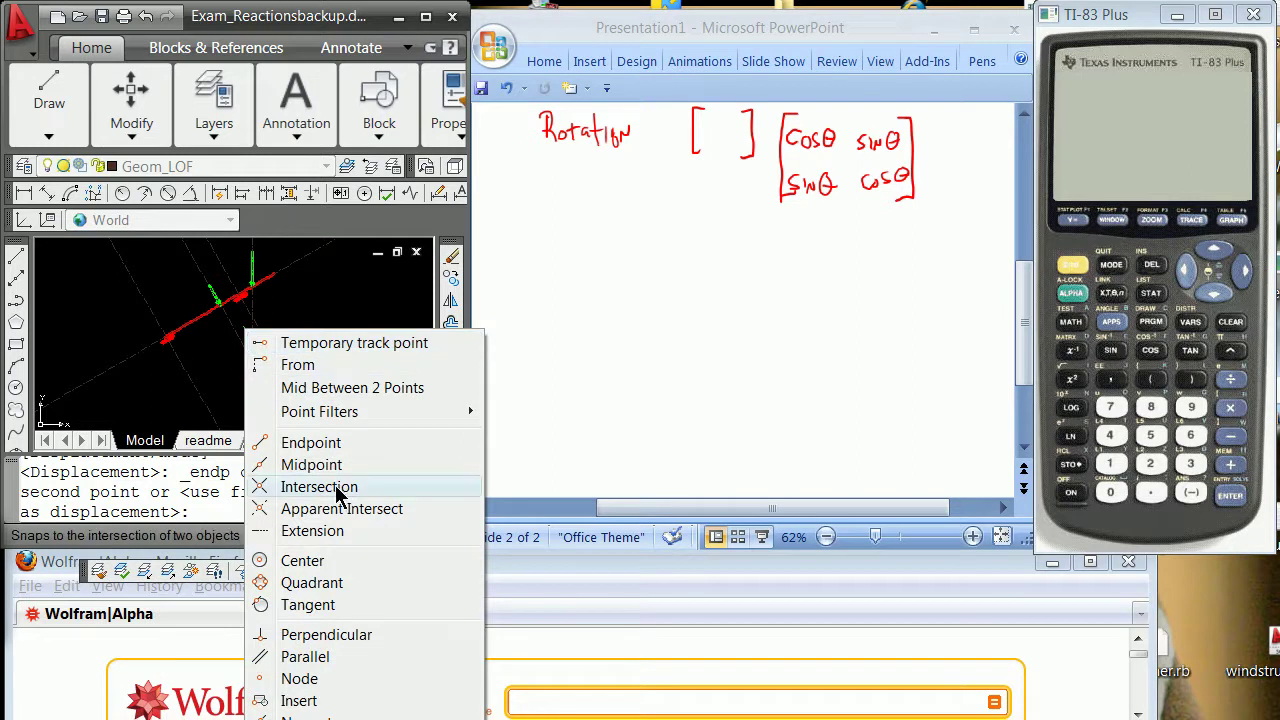
left_click(341, 562)
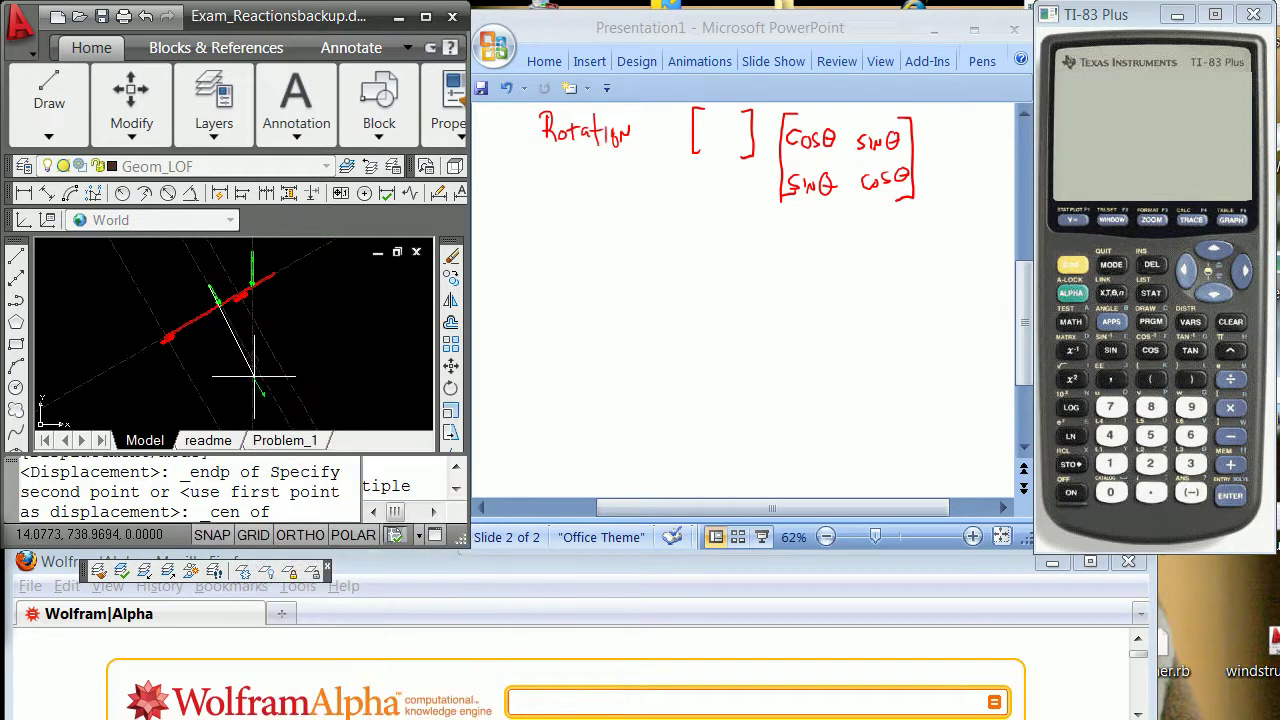
left_click(254, 350)
key("Return")
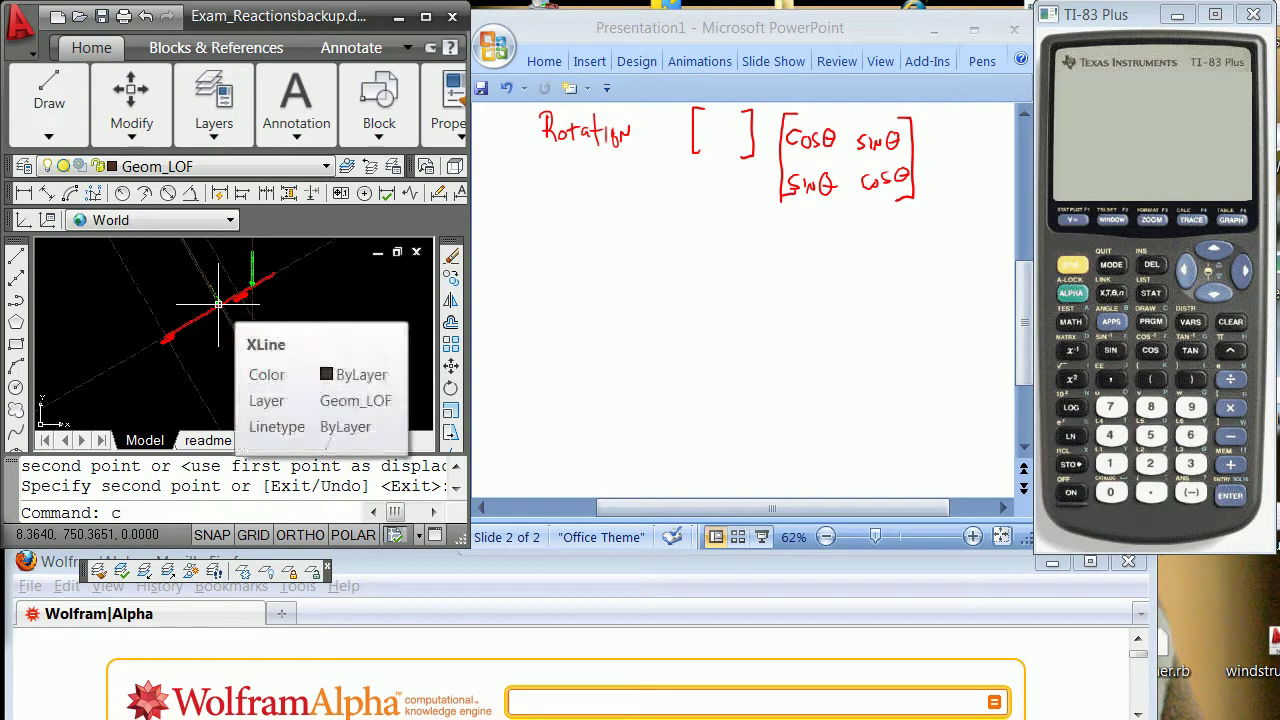
Start another COPY and window-select the vertical green arrow.
type("copy")
key("Return")
type("w")
key("Return")
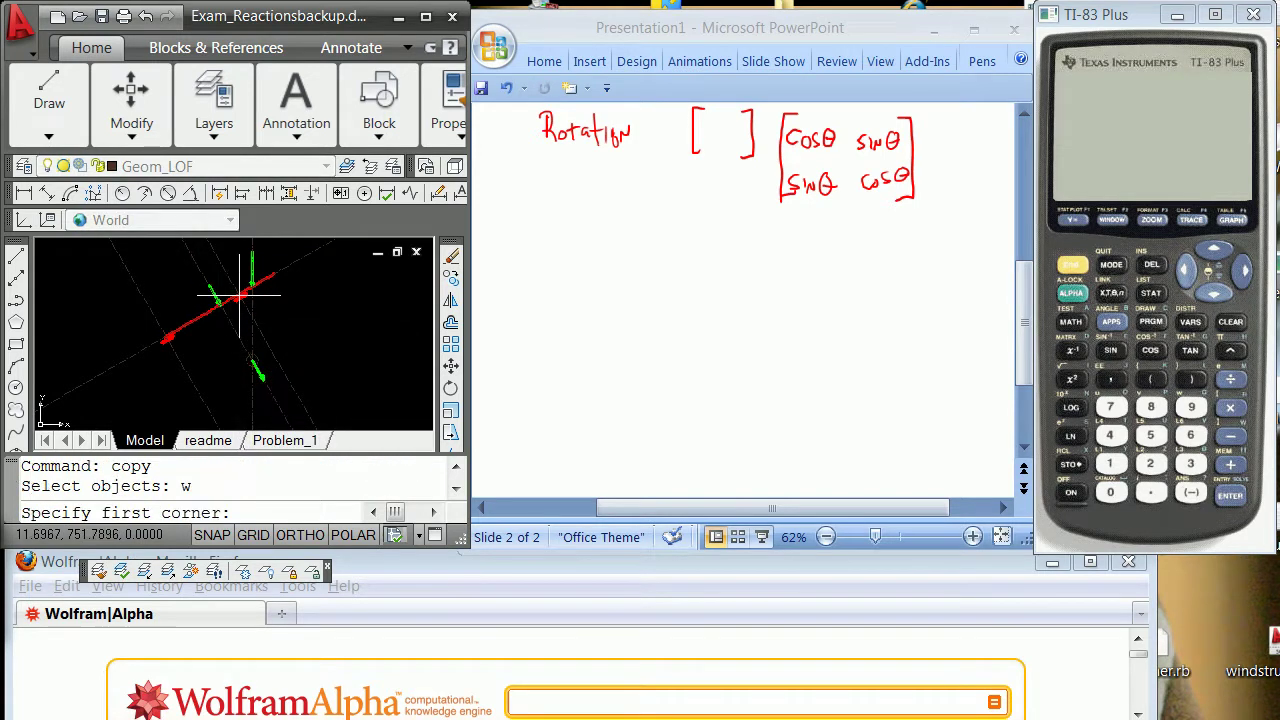
left_click(242, 292)
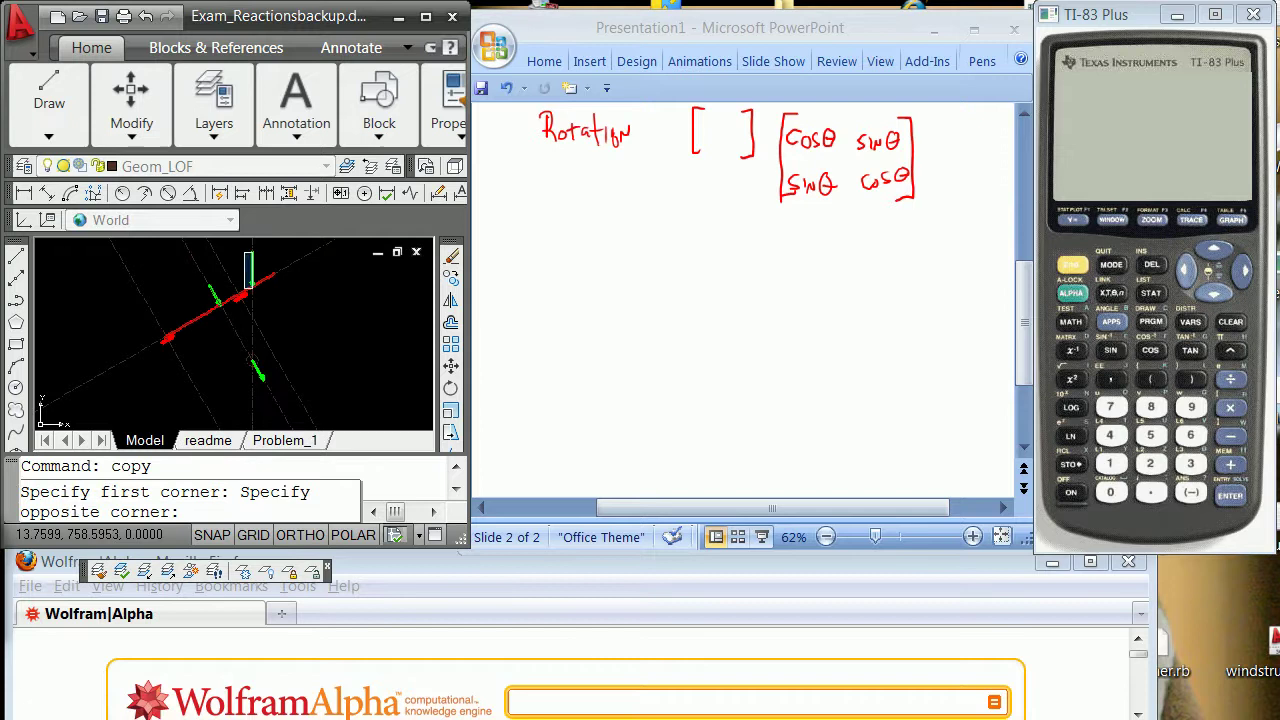
left_click(262, 245)
key("Return")
Place the copied vertical arrow from its endpoint onto the small circle's centre.
right_click(272, 258, "shift")
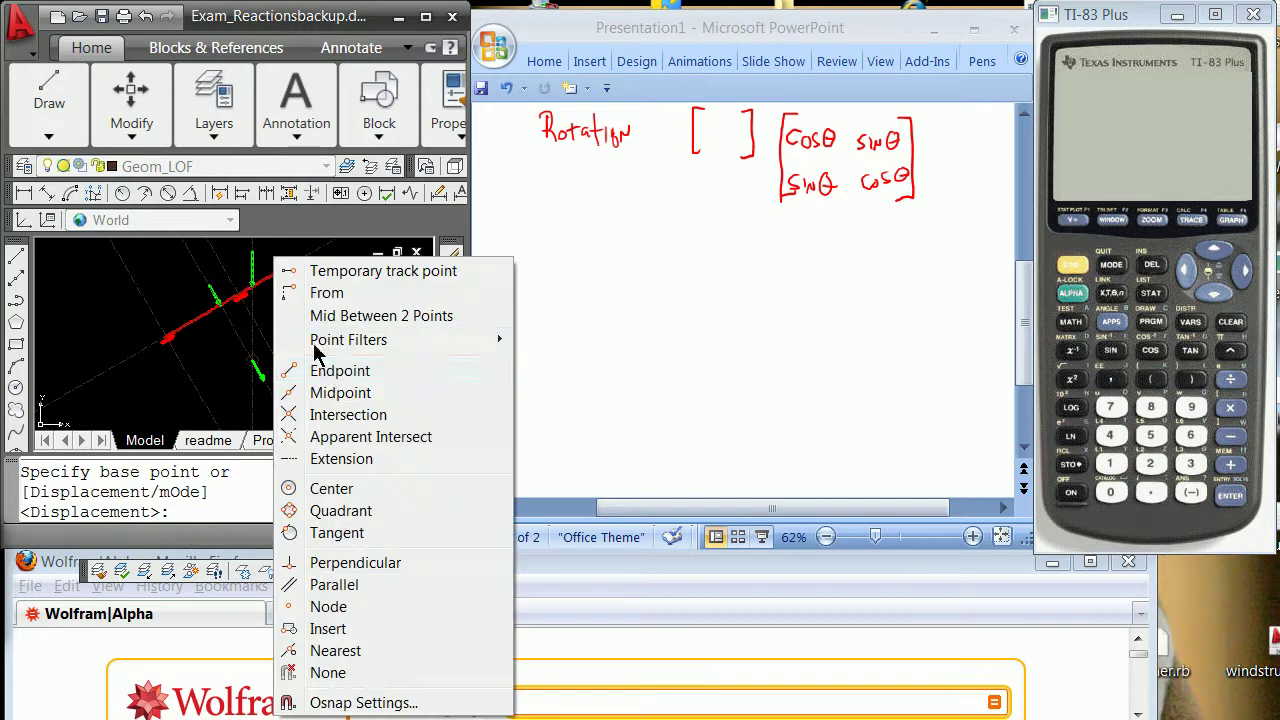
left_click(330, 369)
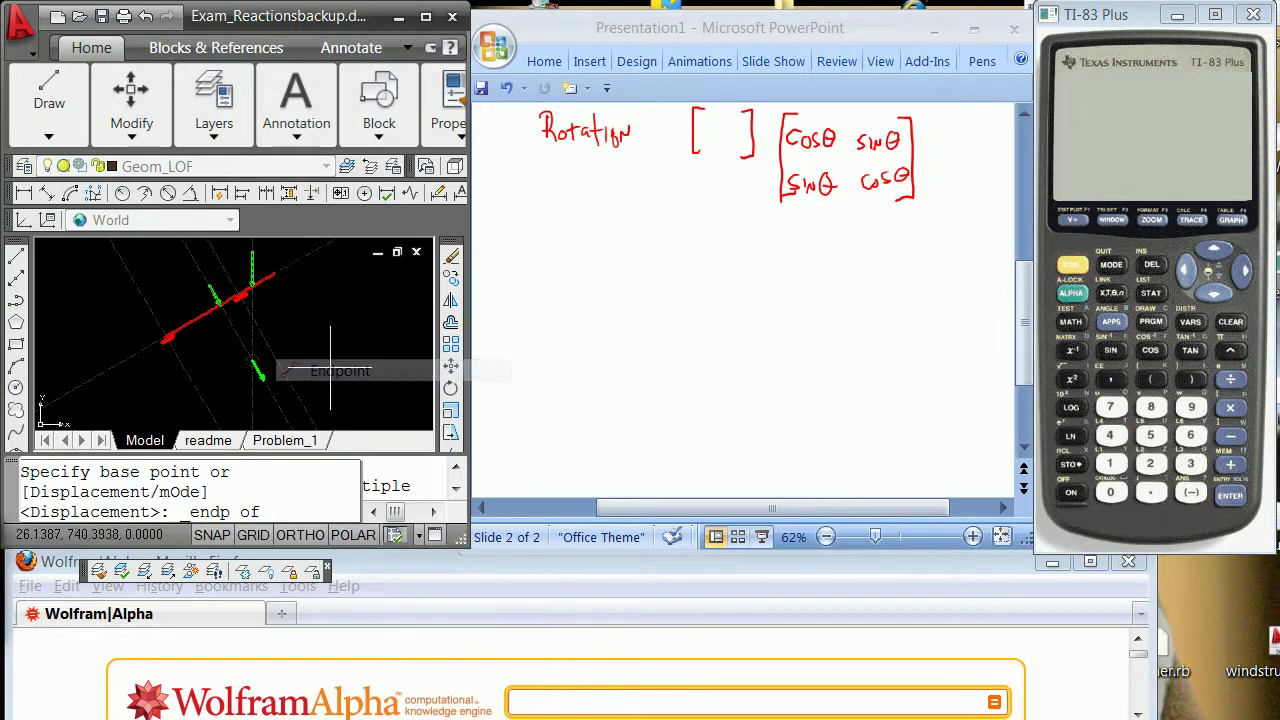
left_click(252, 255)
right_click(272, 362, "shift")
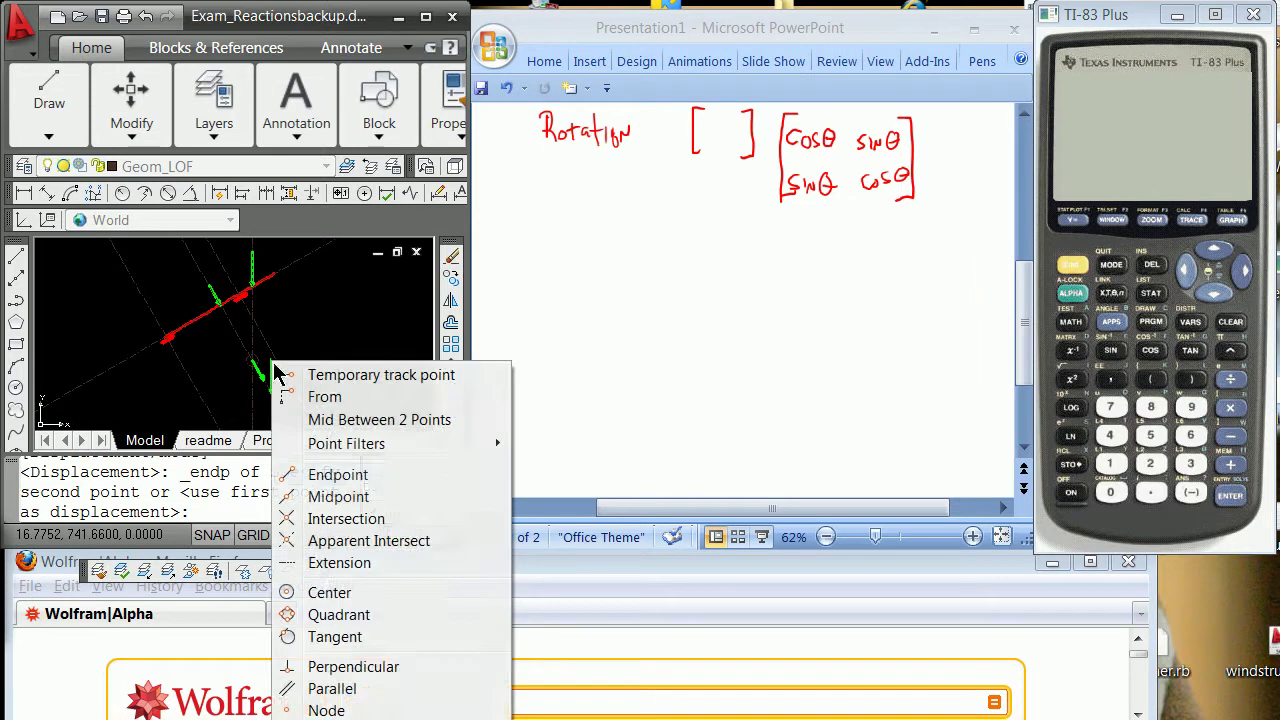
left_click(350, 480)
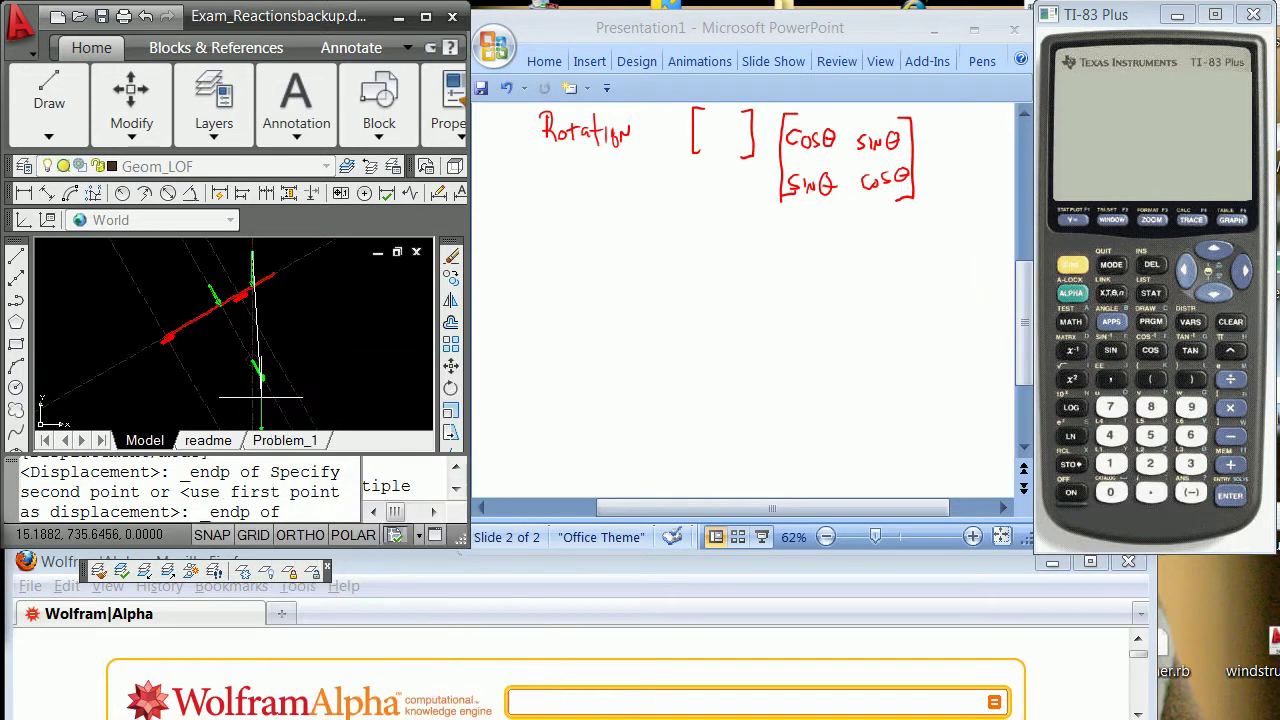
left_click(340, 320)
right_click(336, 322, "shift")
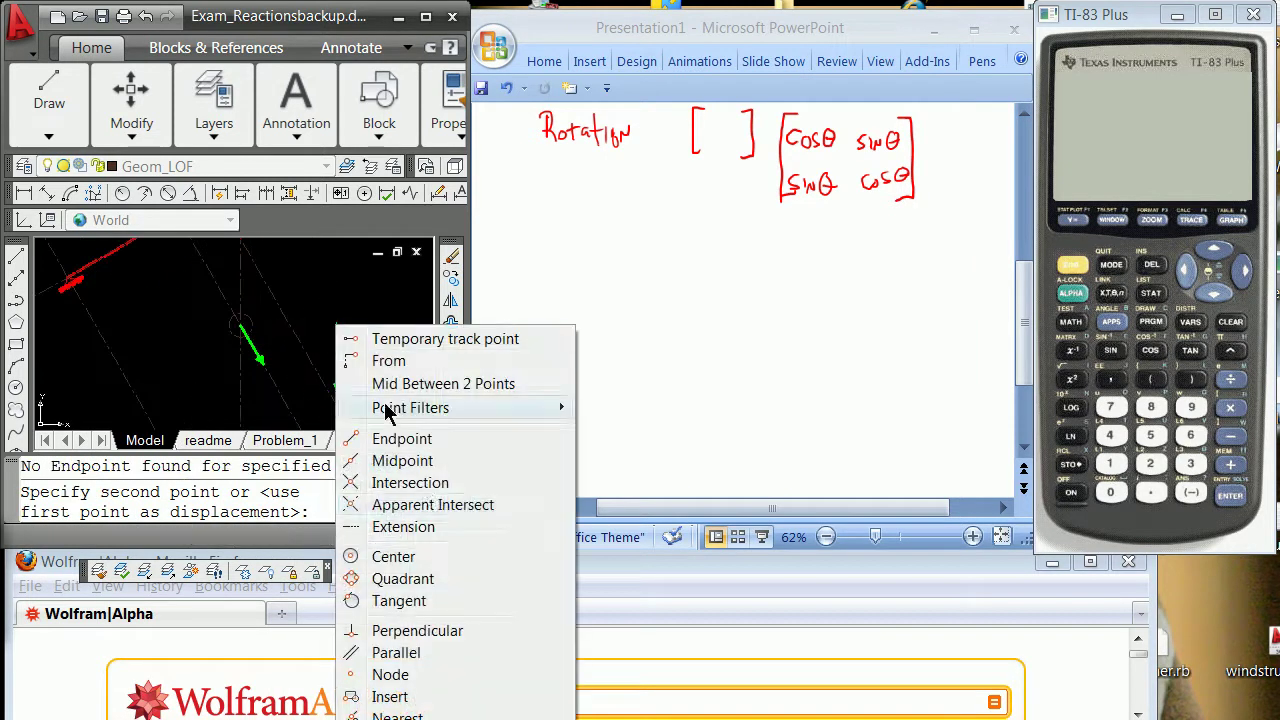
left_click(395, 554)
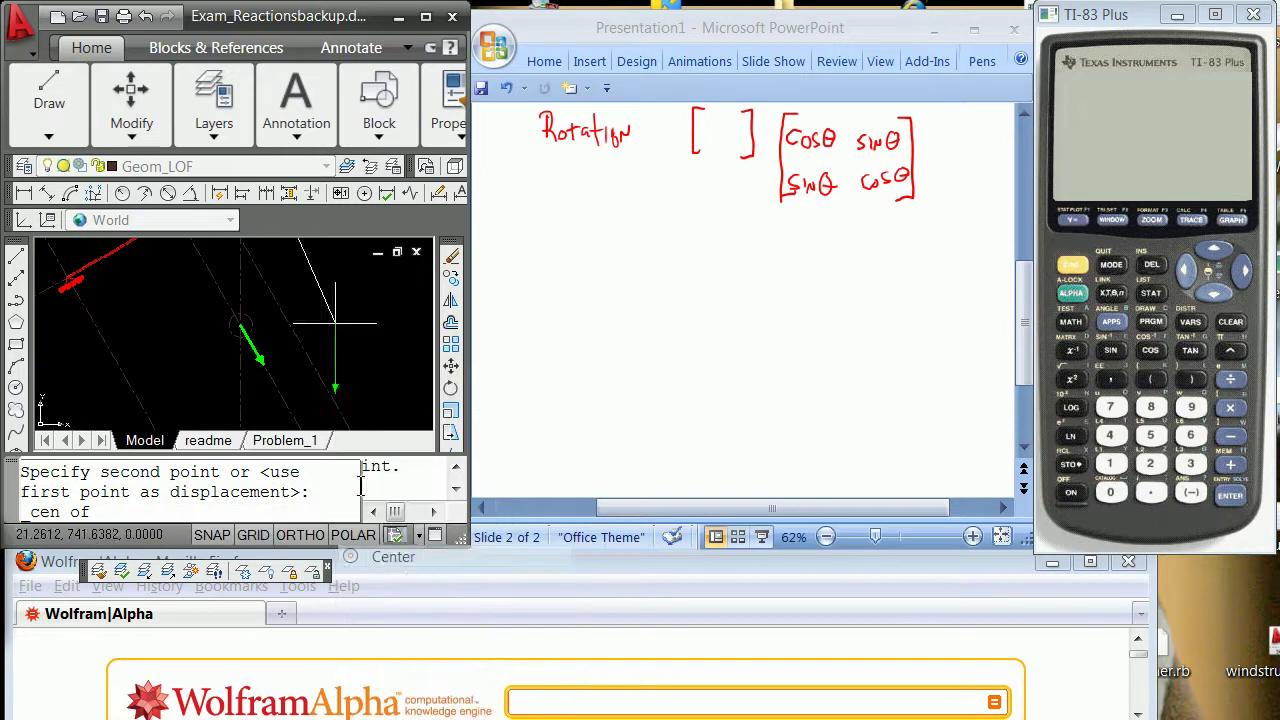
left_click(240, 326)
key("Return")
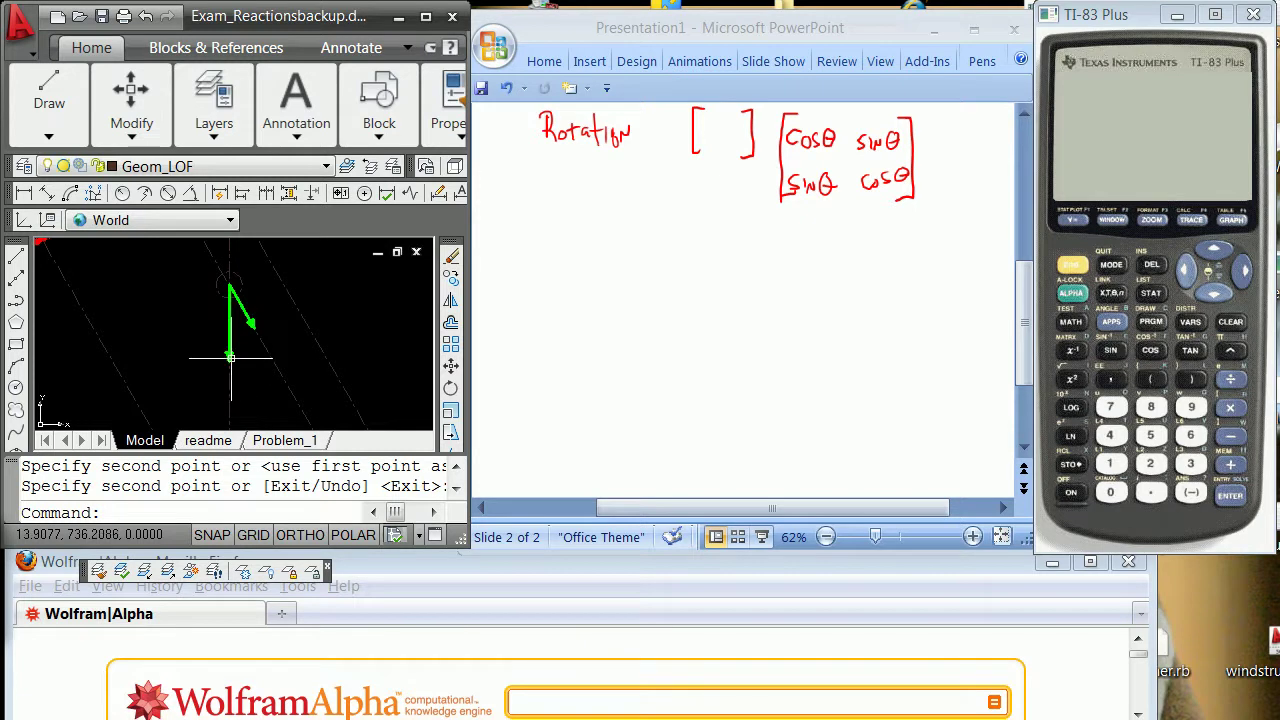
Start MOVE and window-select the vertical green arrow.
key("Return")
left_click(229, 332)
key("Escape")
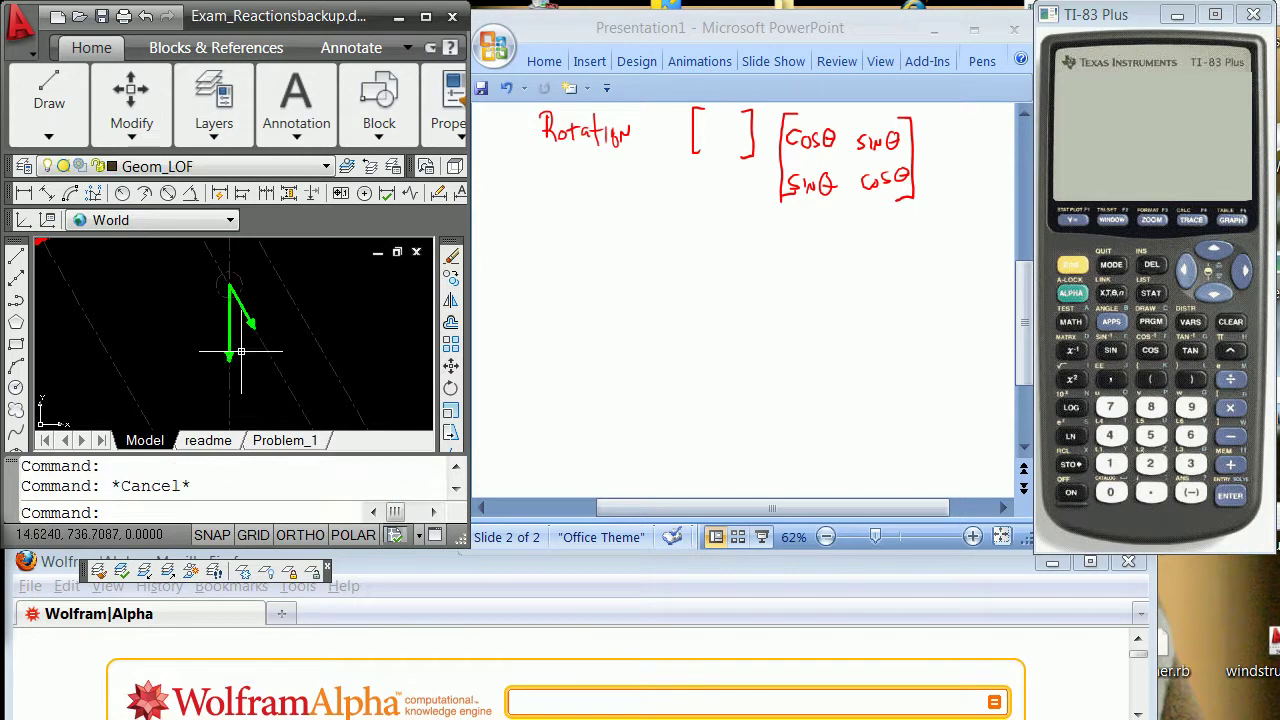
type("move")
key("Return")
type("w")
key("Return")
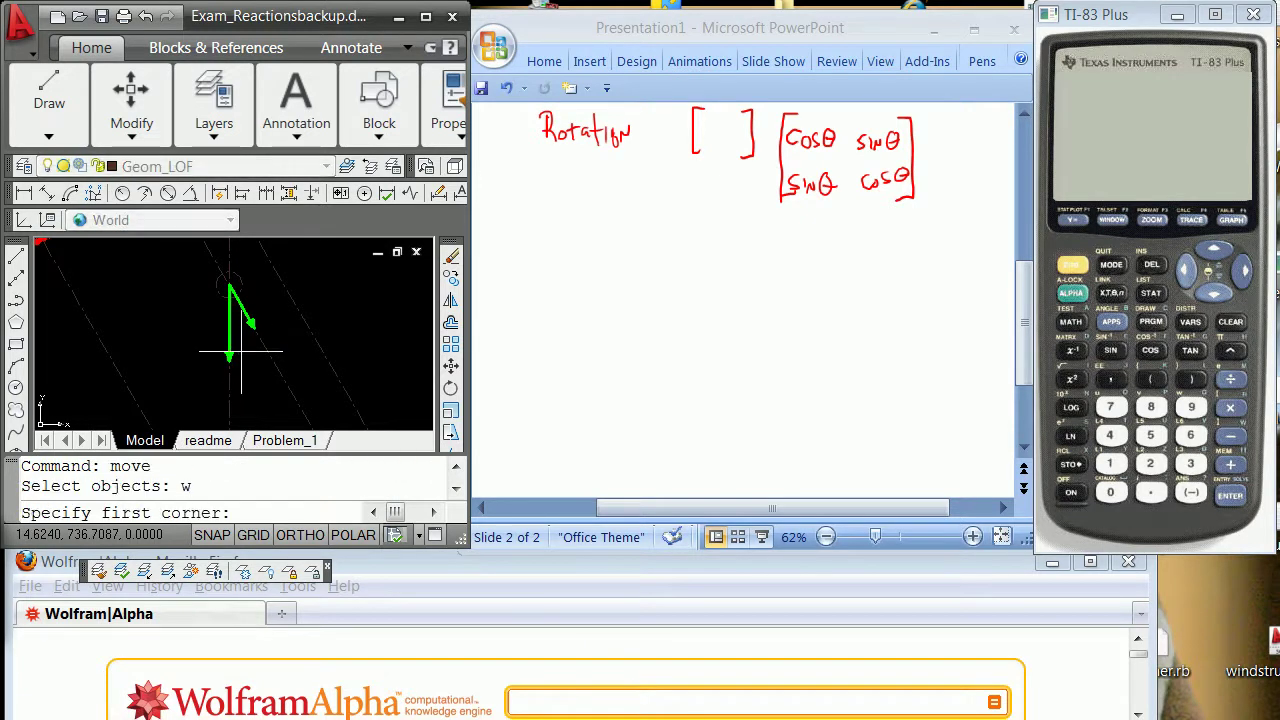
left_click(204, 367)
left_click(237, 270)
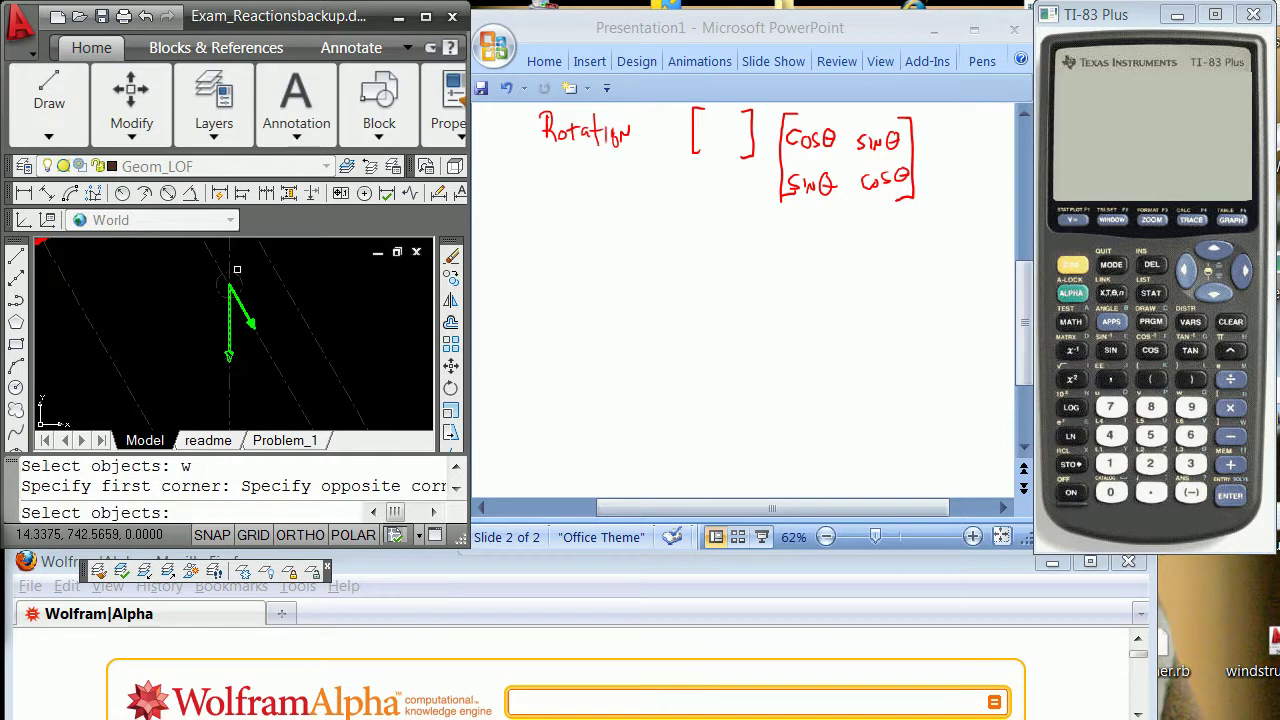
key("Return")
Move it from its top endpoint onto the slanted arrow's tip, head-to-tail.
right_click(255, 281, "shift")
left_click(321, 392)
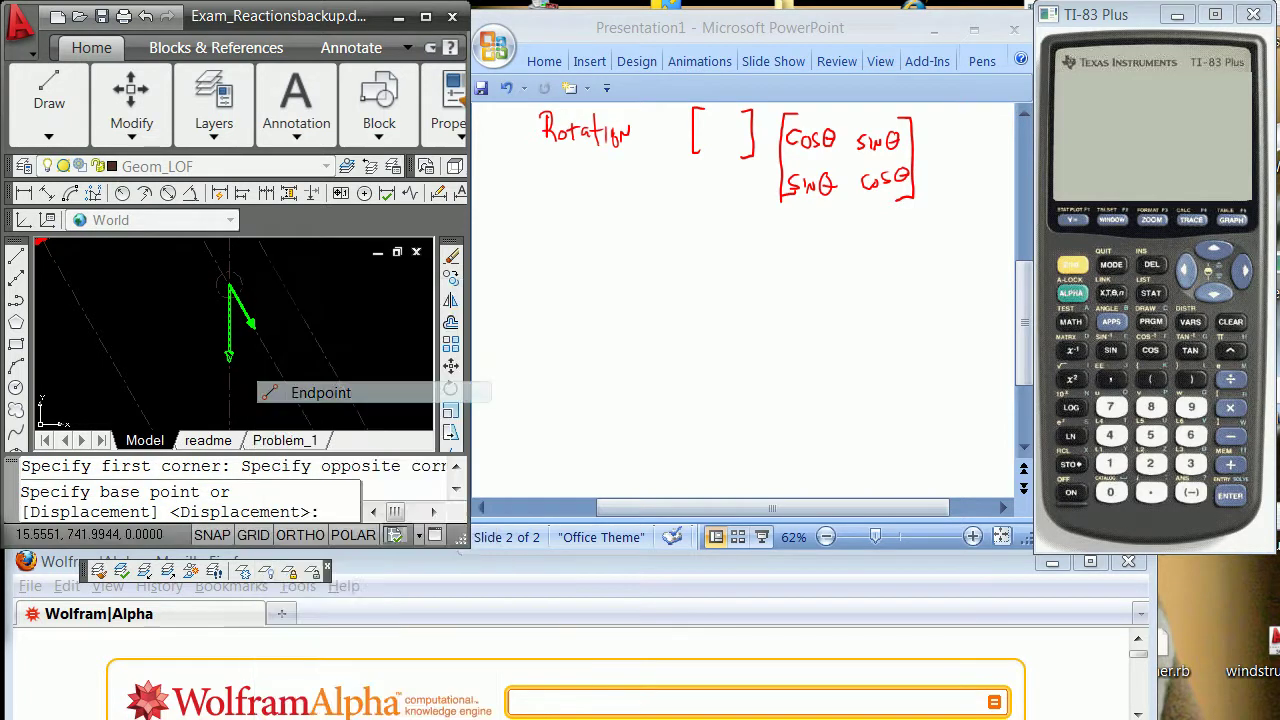
left_click(229, 284)
right_click(268, 327, "shift")
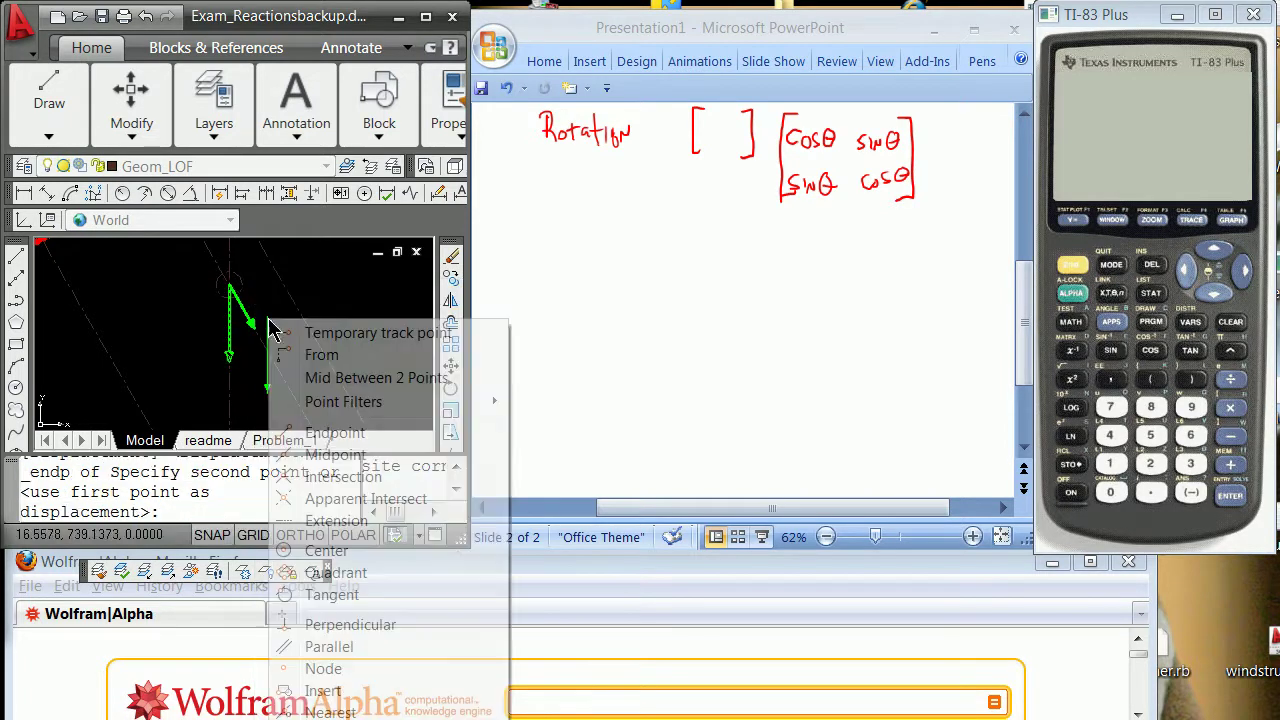
left_click(335, 433)
key("Escape")
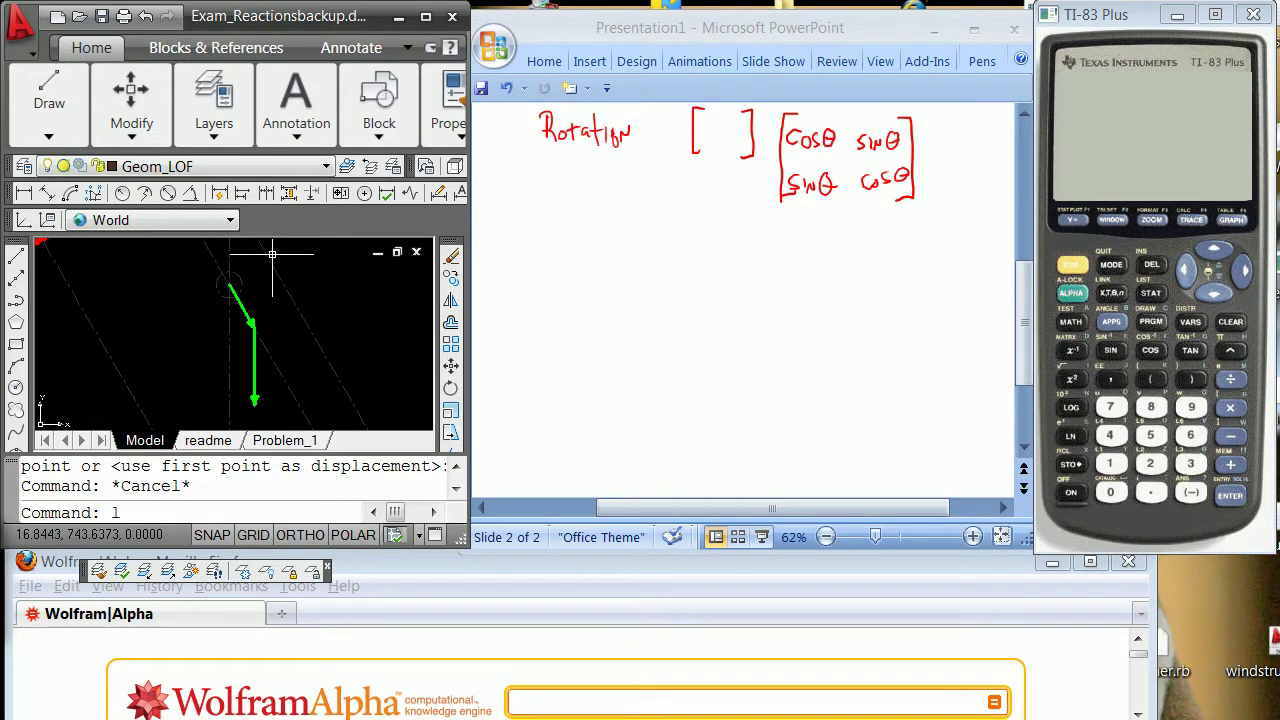
On layer Force_Resultant, draw the line closing the force triangle, then select the arrowhead.
left_click(327, 168)
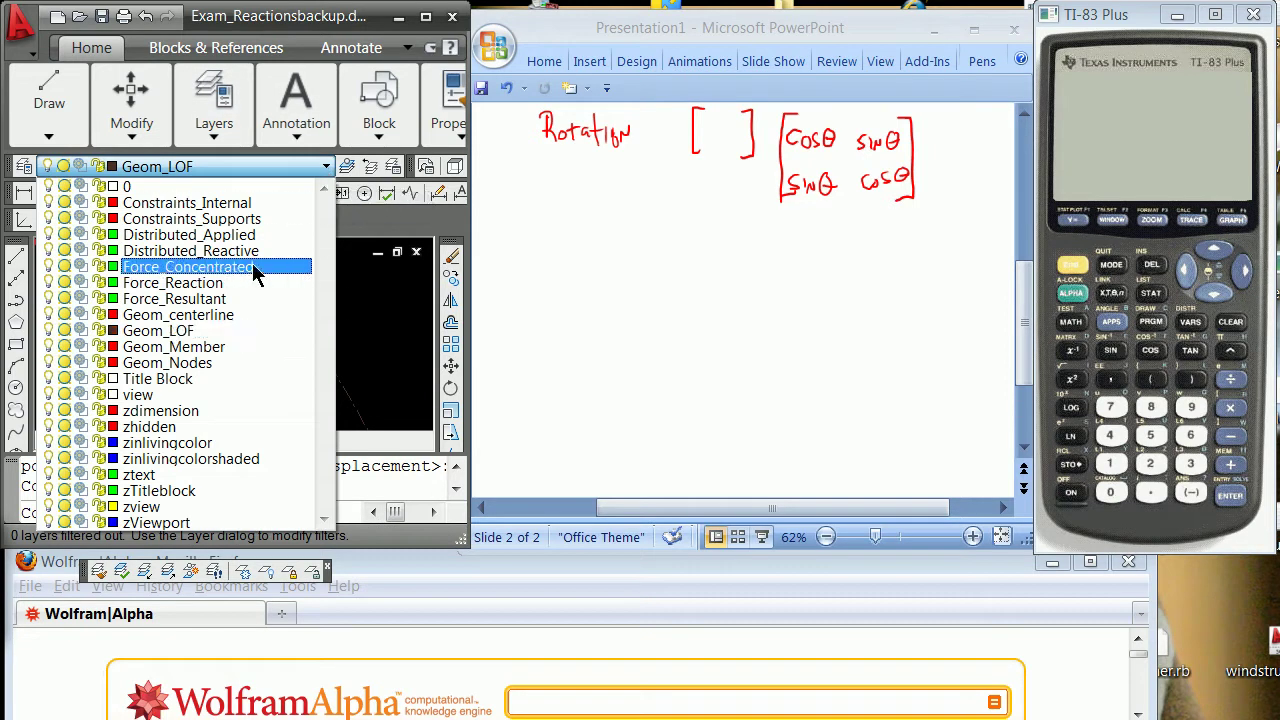
left_click(210, 298)
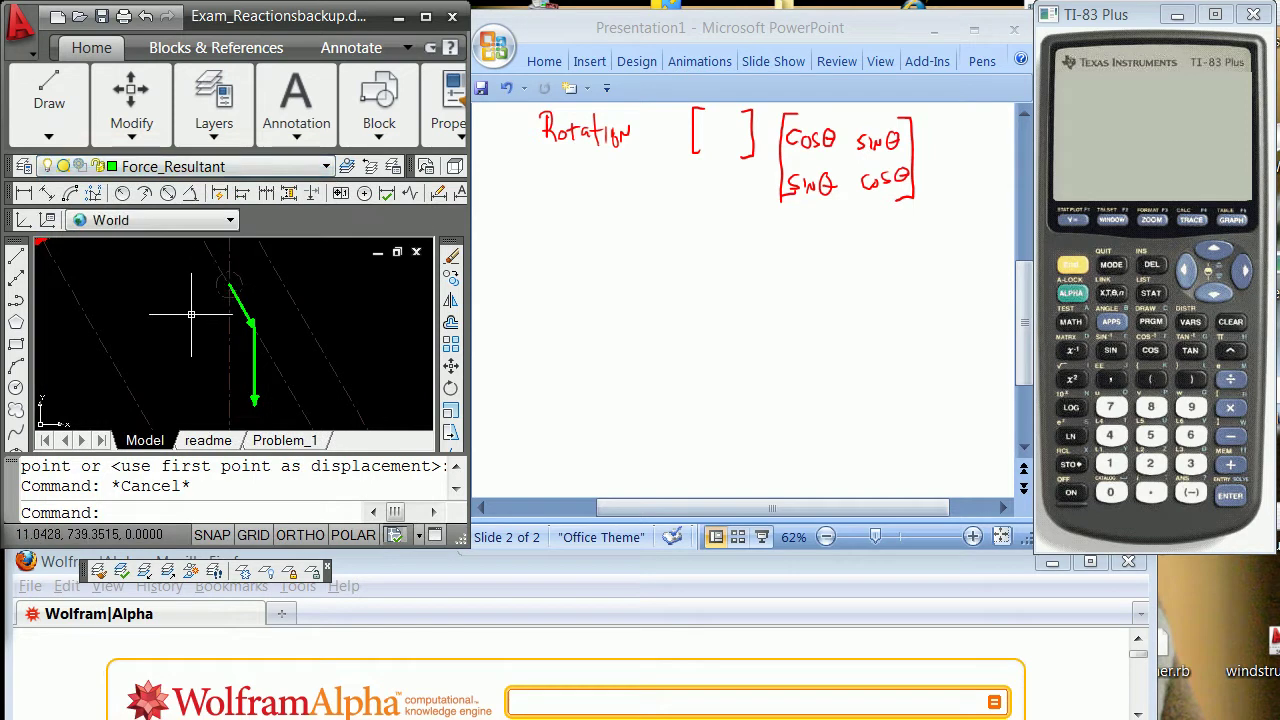
type("line")
key("Return")
type("end")
key("Return")
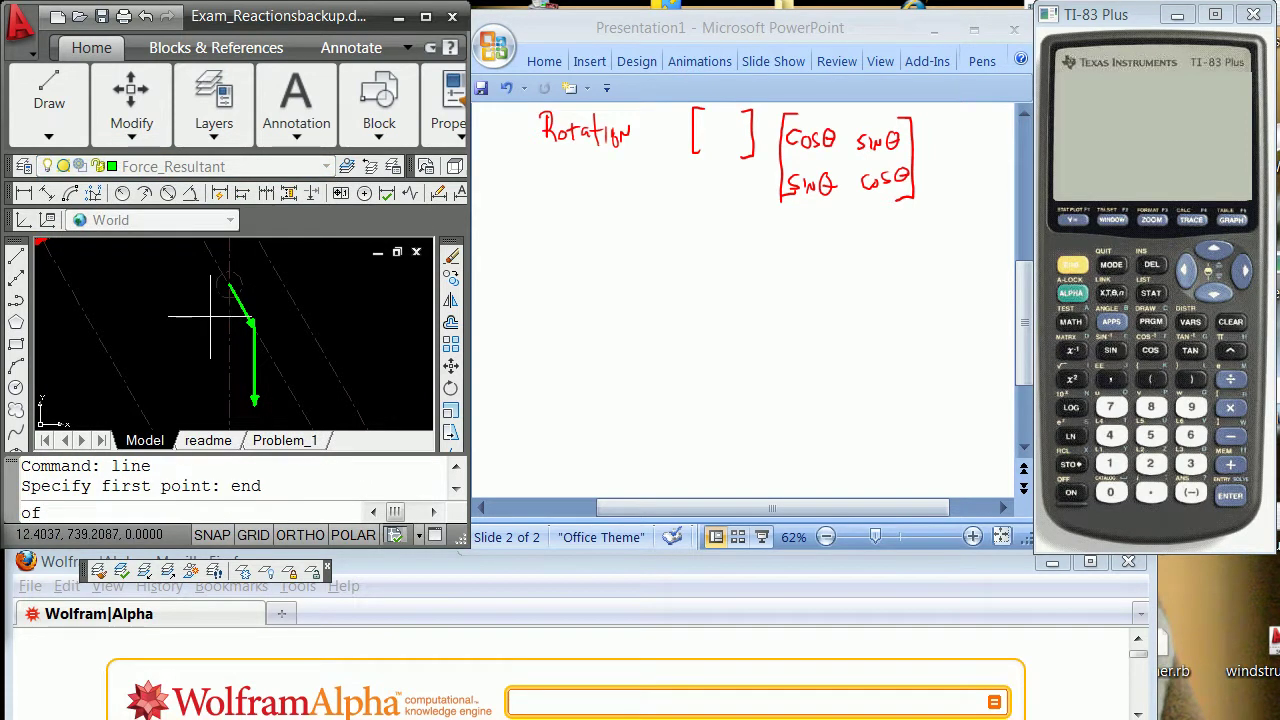
left_click(229, 284)
right_click(221, 349, "shift")
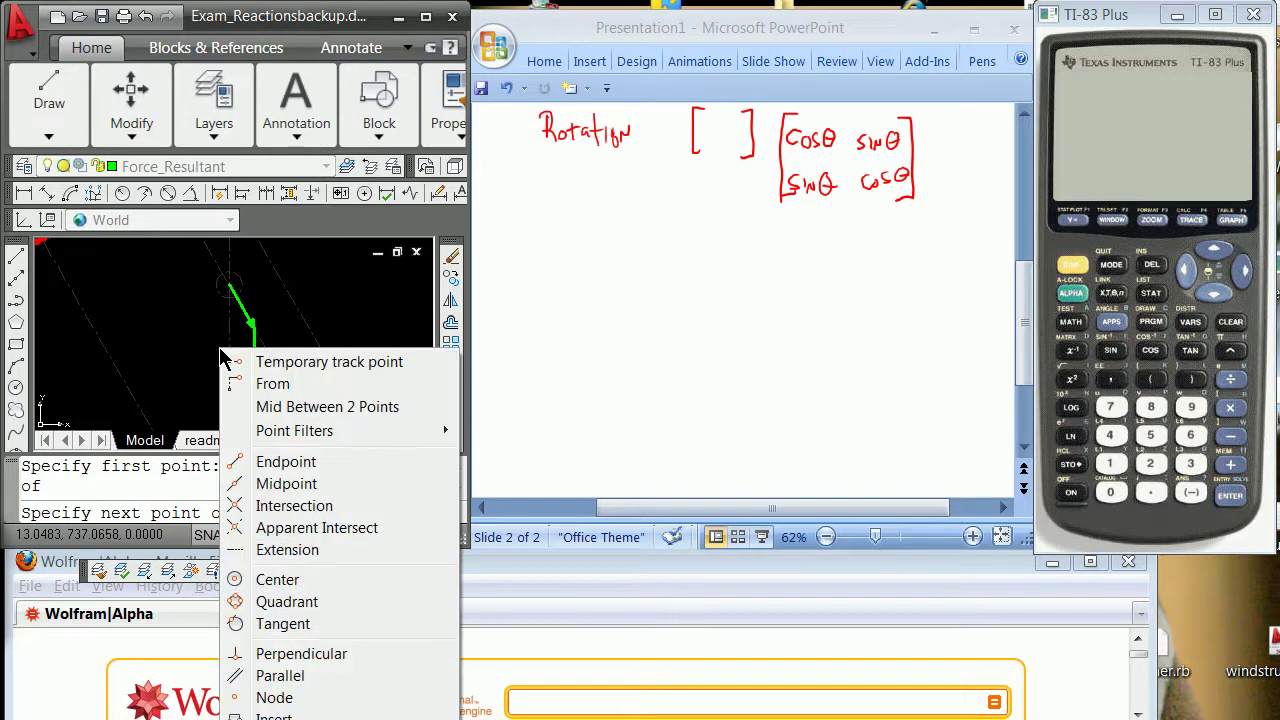
left_click(323, 466)
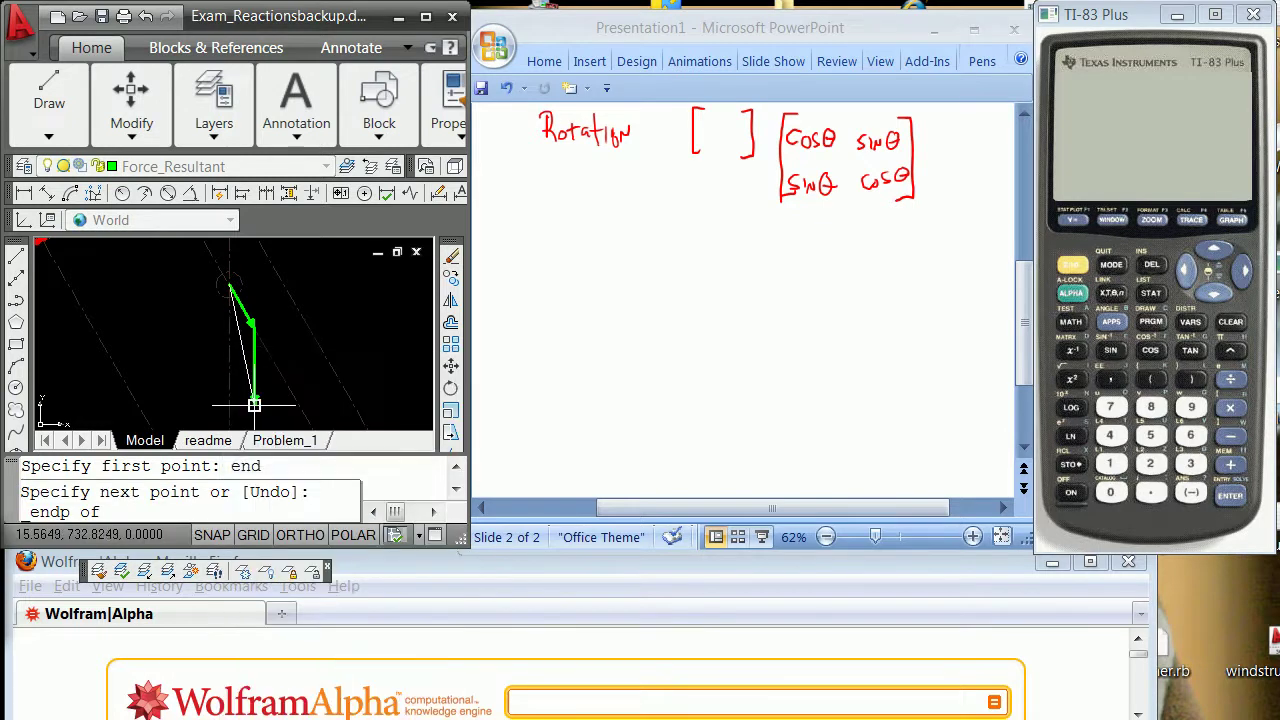
left_click(253, 404)
key("Return")
scroll(237, 403, "up", 4)
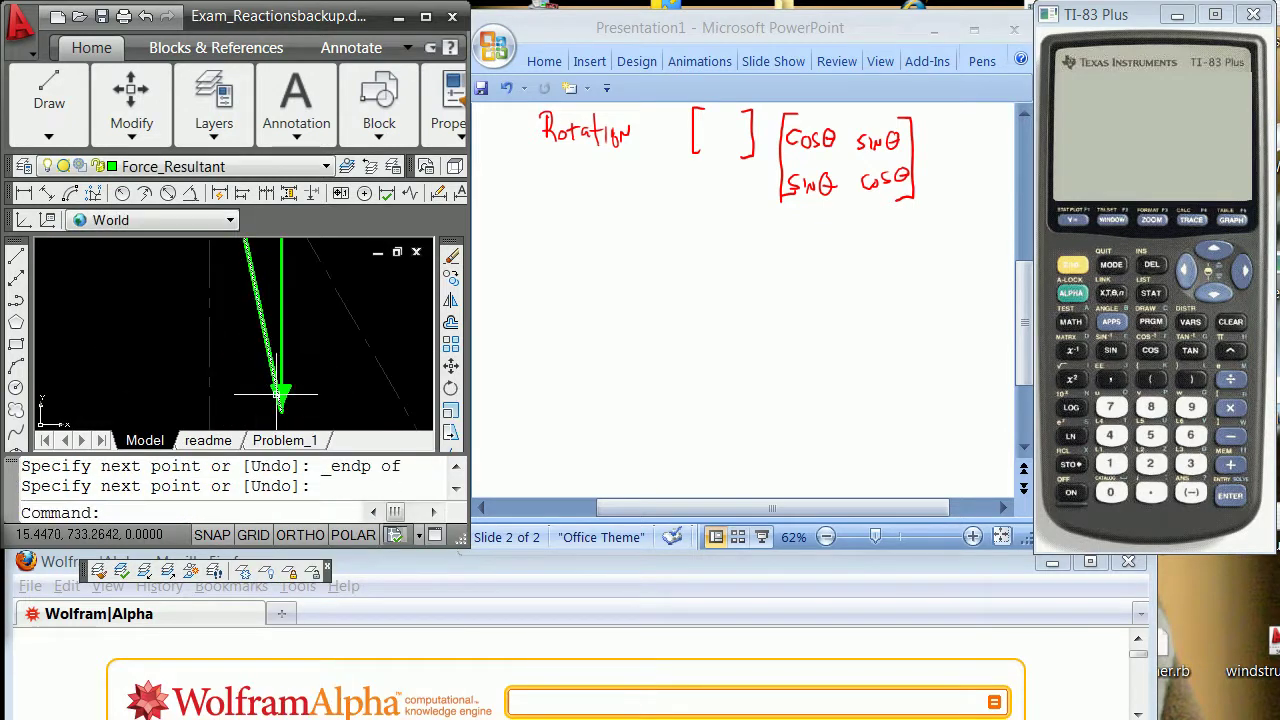
left_click(281, 402)
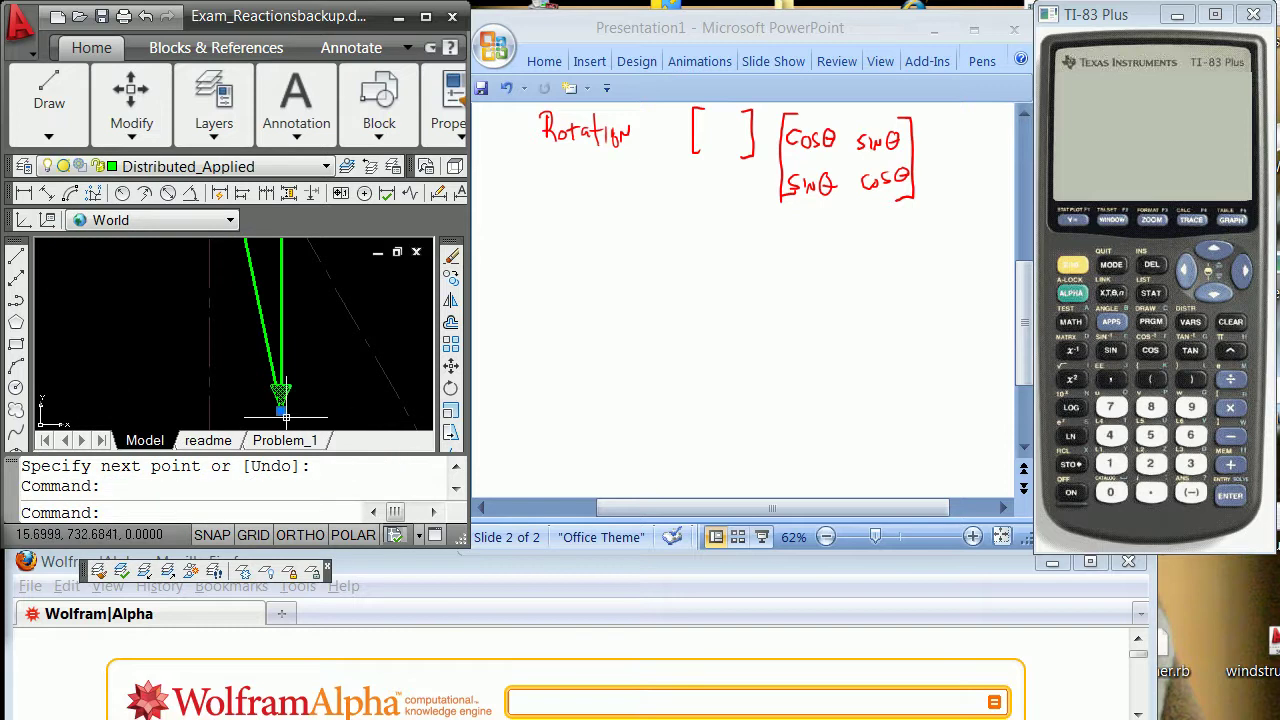
Rotate a copy of the arrowhead by reference, using Nearest snaps, to align it with the new line.
left_click(281, 410)
key("space")
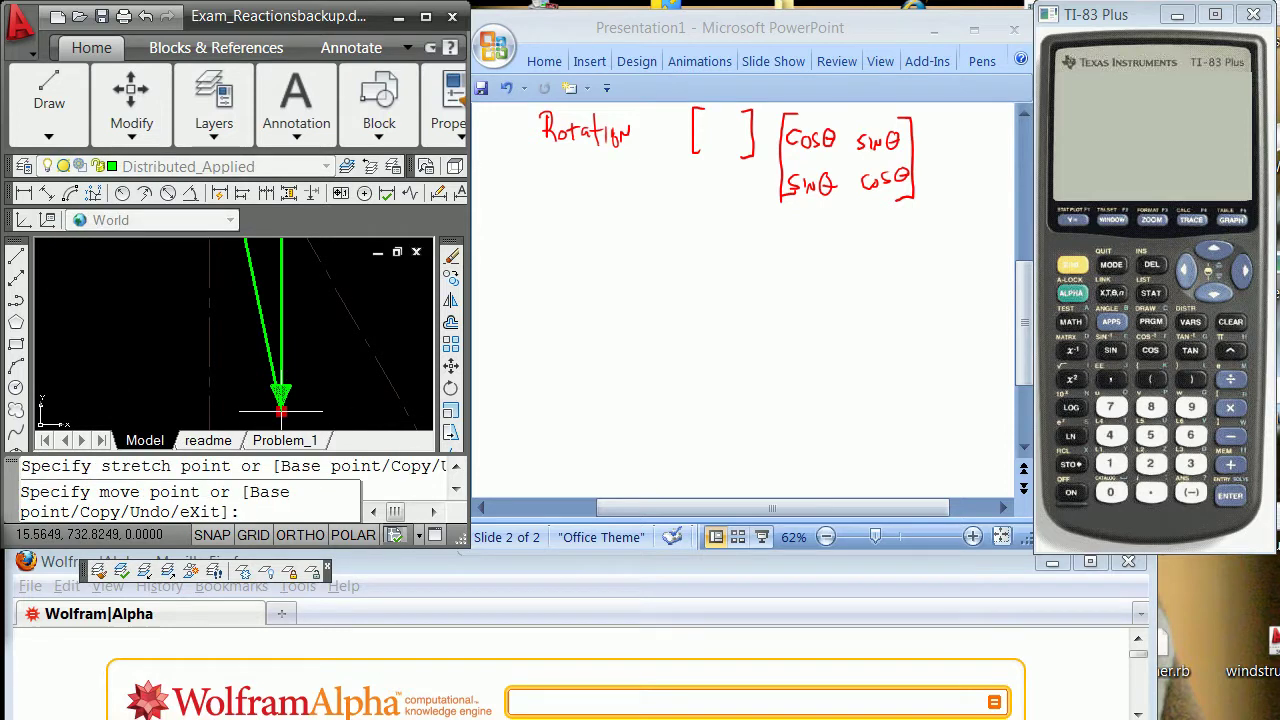
key("space")
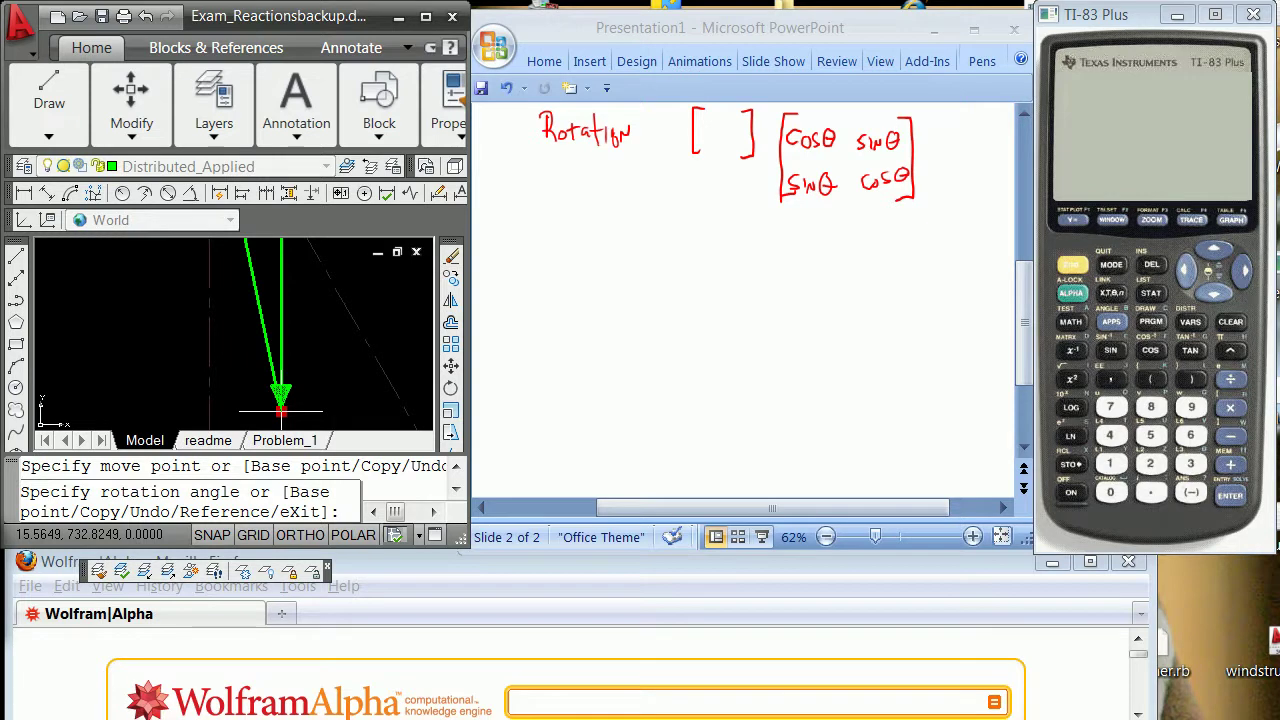
key("Return")
key("Return")
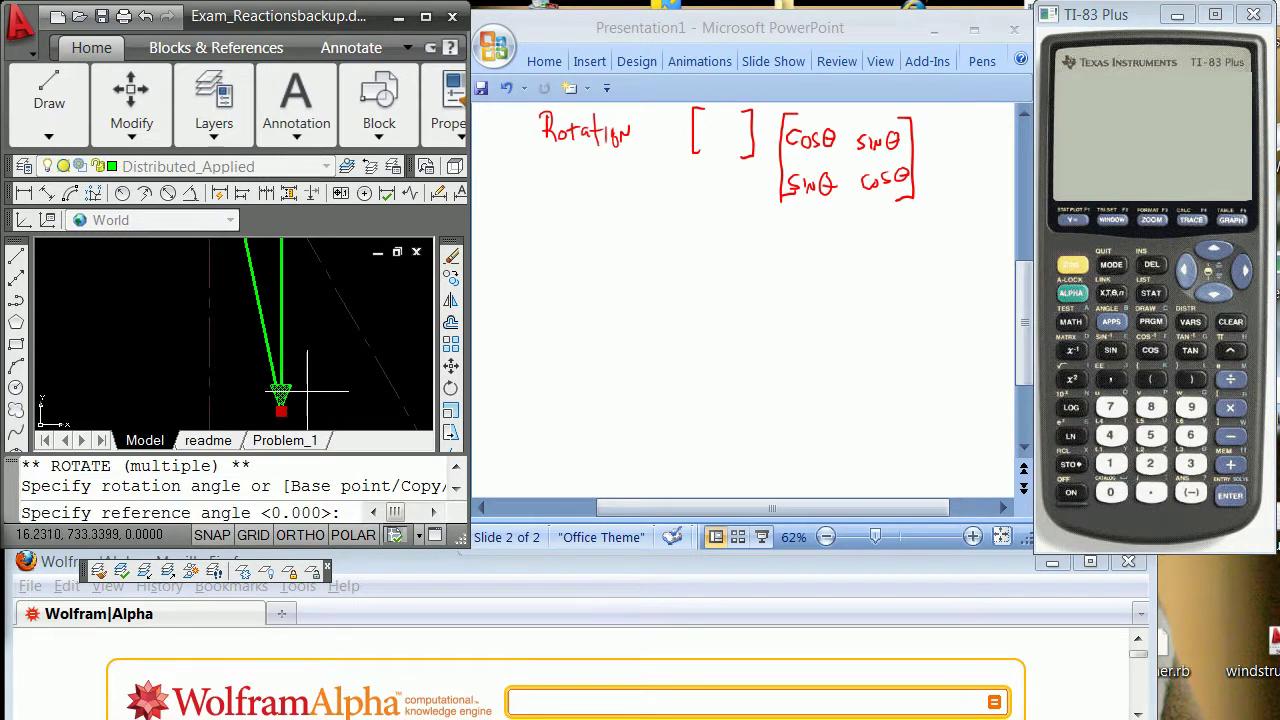
type("@")
key("Return")
right_click(319, 338, "shift")
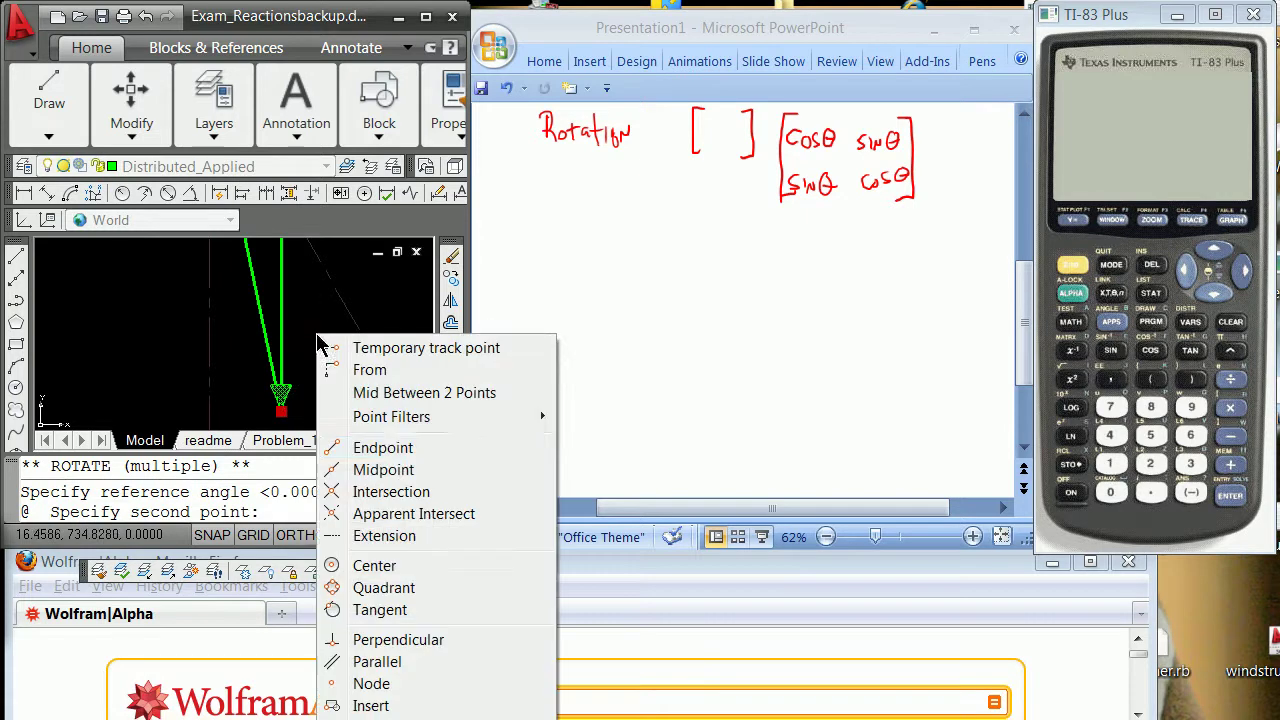
left_click(380, 718)
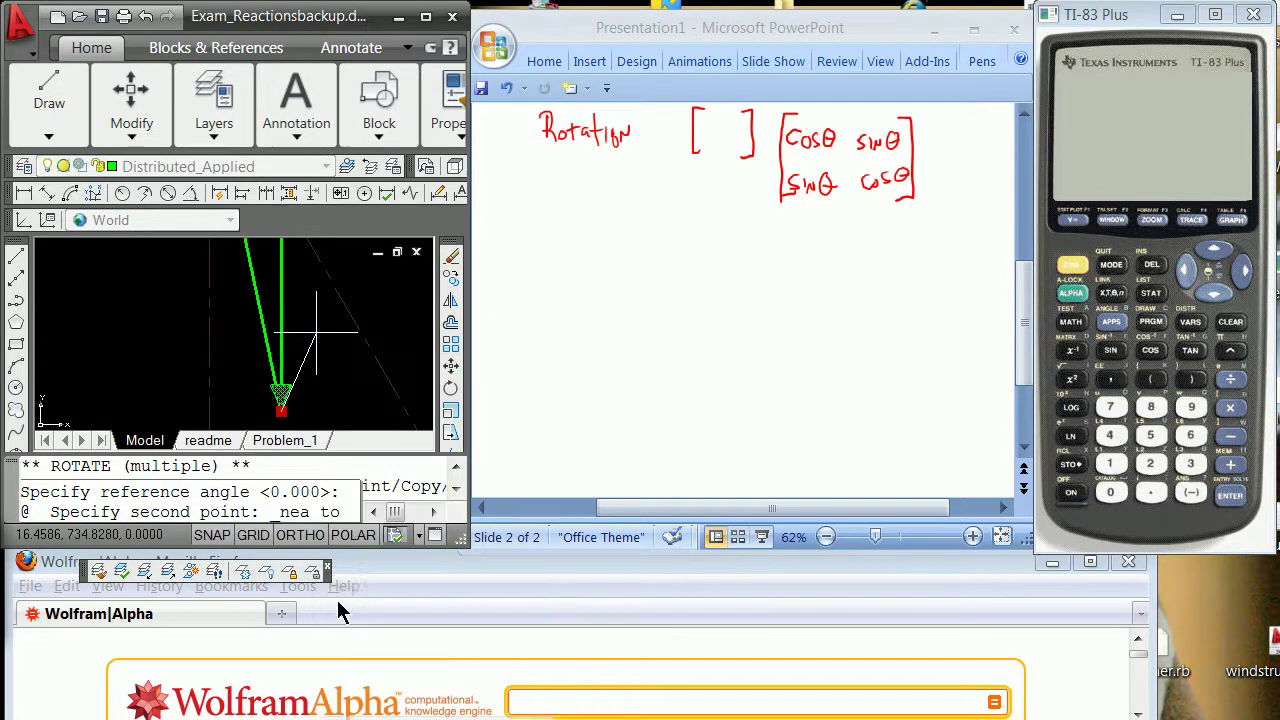
left_click(268, 318)
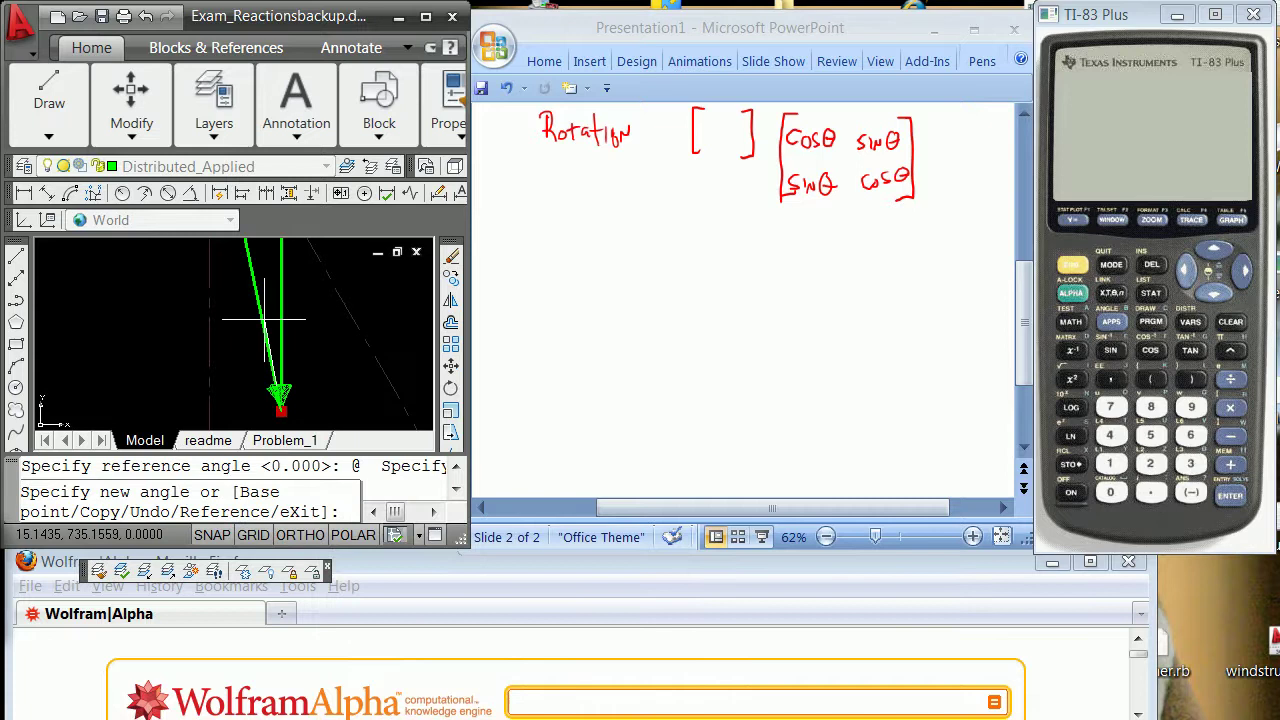
type("near")
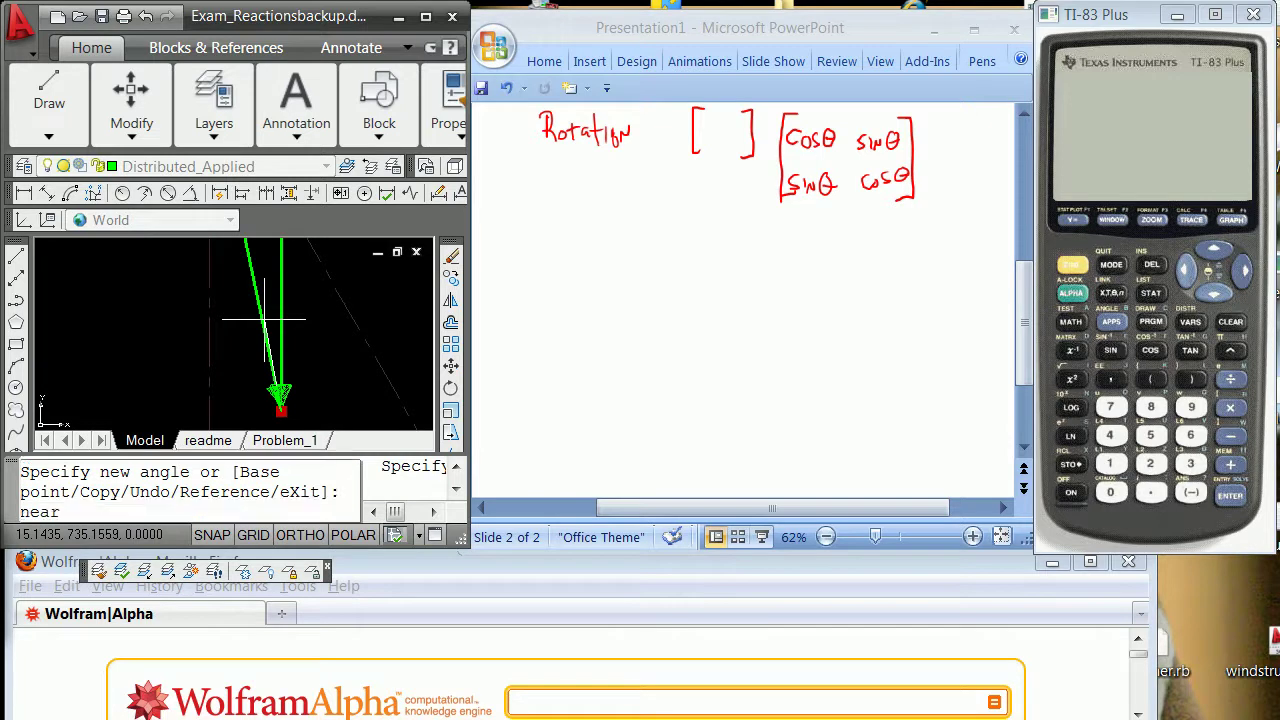
key("Return")
left_click(263, 318)
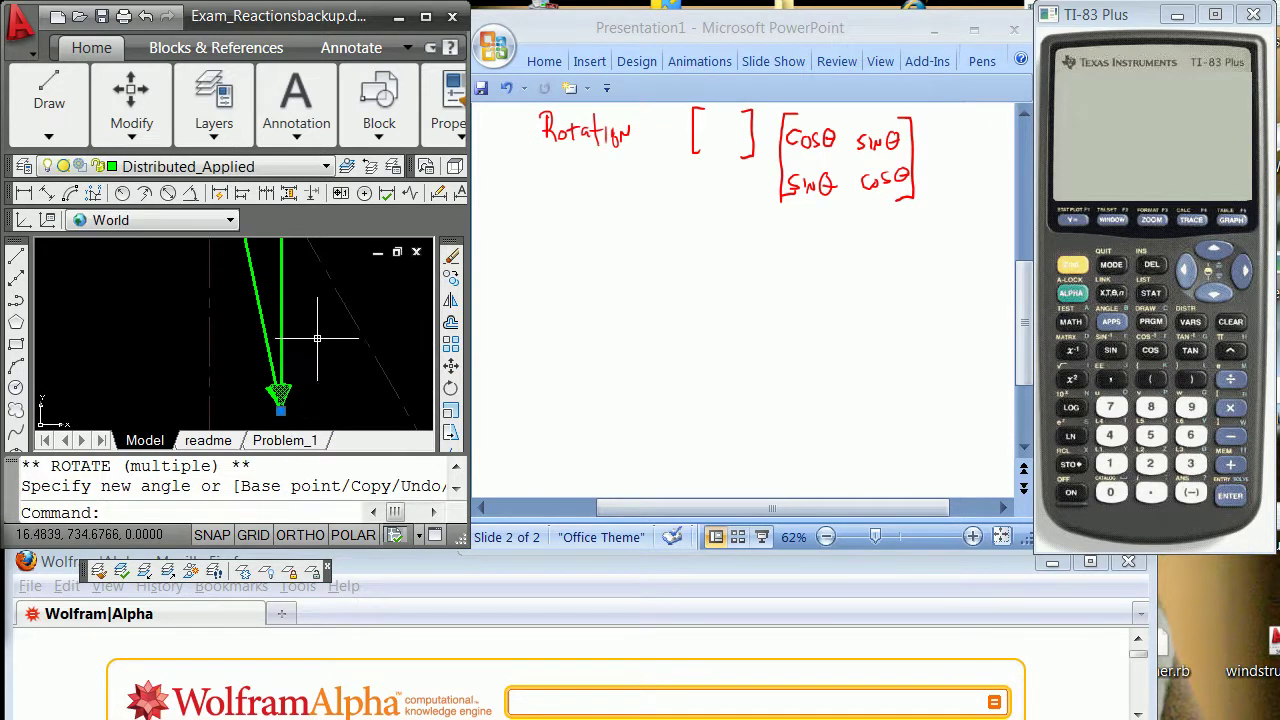
Erase the vertical green force line, keeping the arrowhead.
type("e")
key("Return")
type("e")
key("Return")
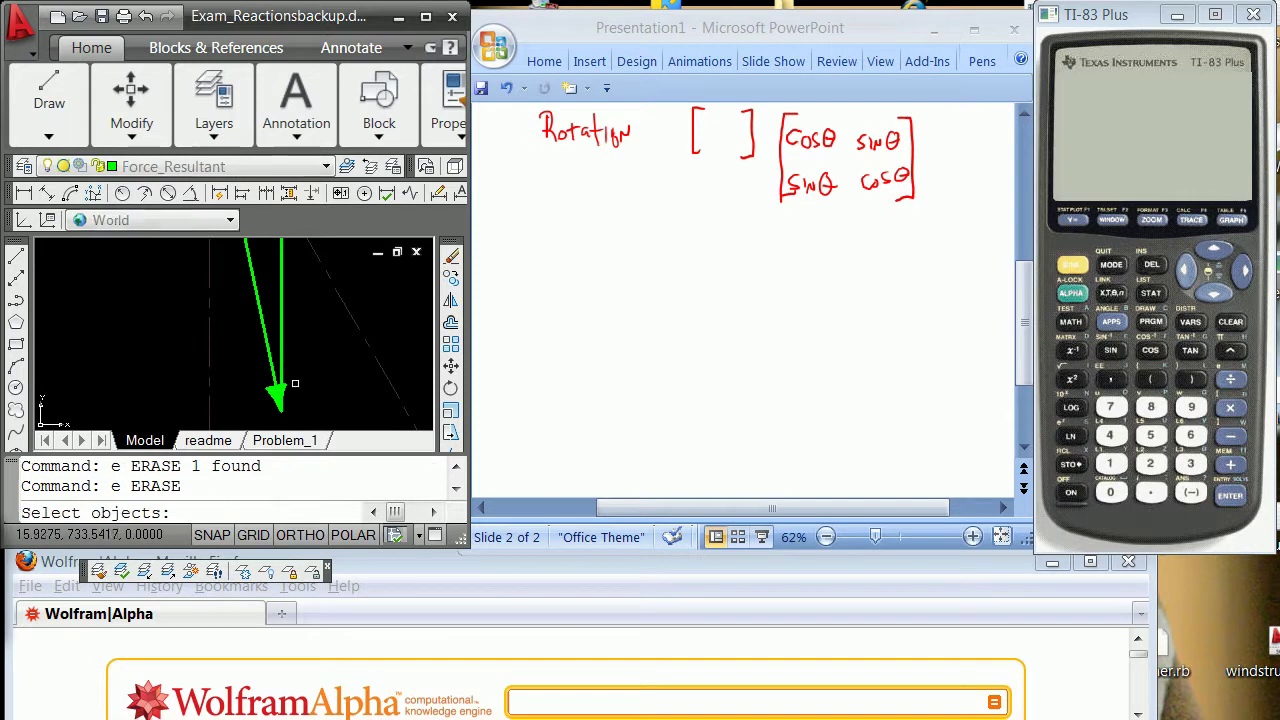
left_click(287, 382)
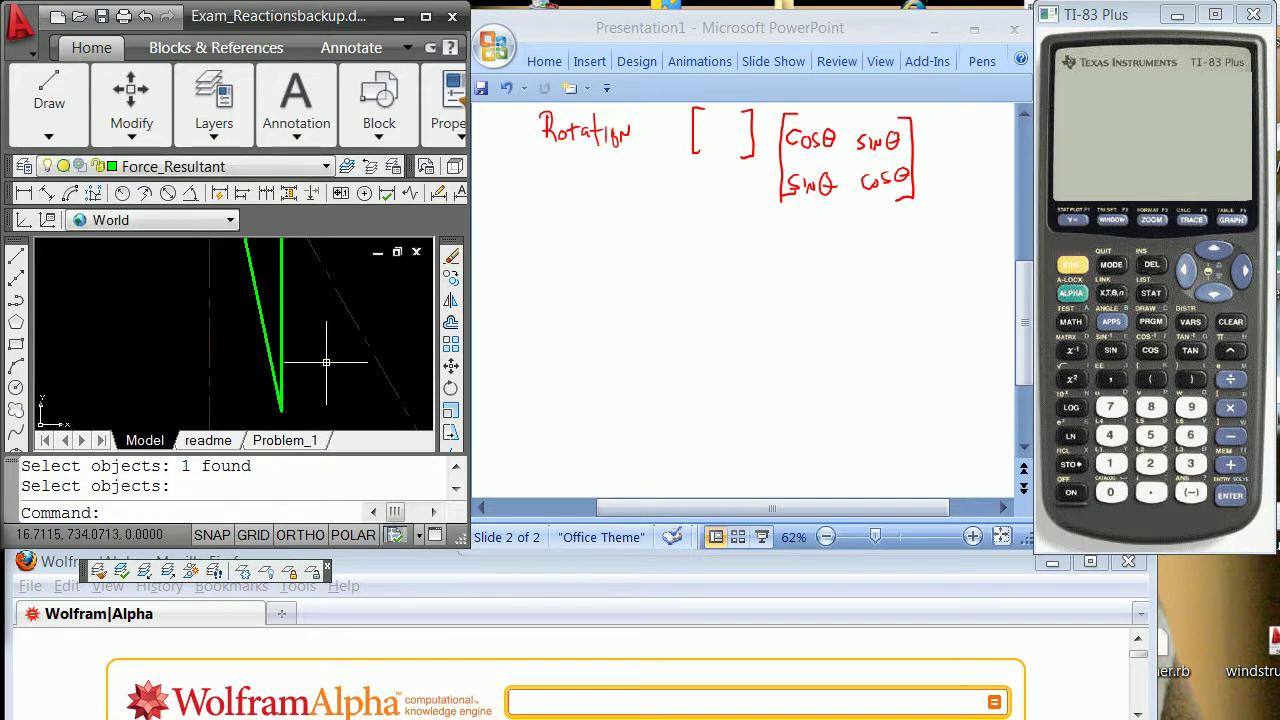
key("Return")
type("e")
key("Return")
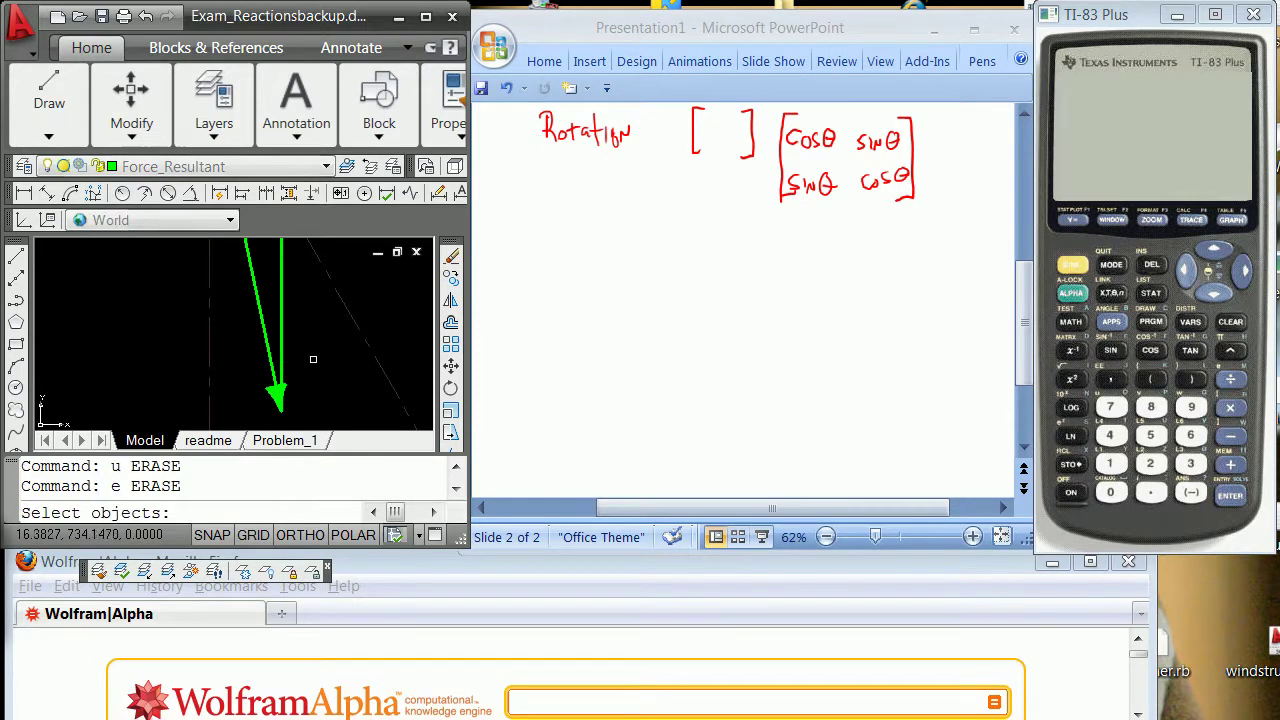
left_click(275, 339)
key("Return")
Erase the old arrow segment and the diagonal green force line.
scroll(283, 338, "down", 3)
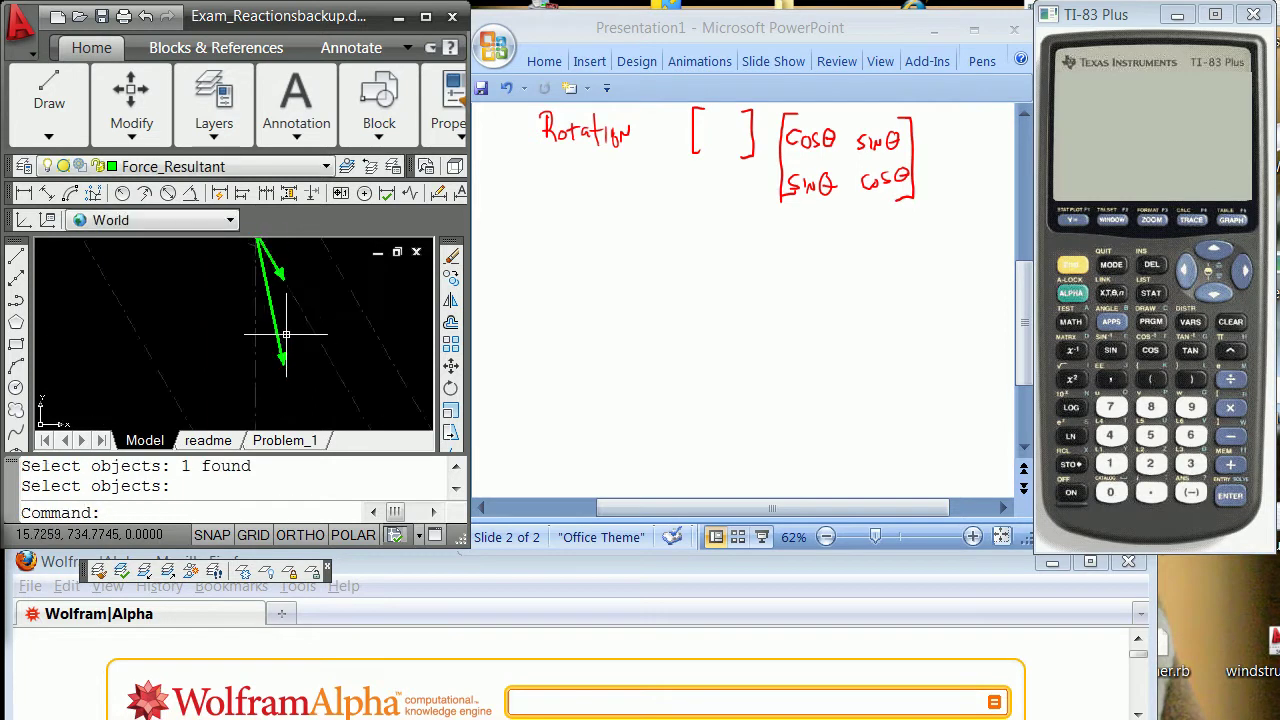
scroll(290, 300, "up", 2)
type("e")
key("Return")
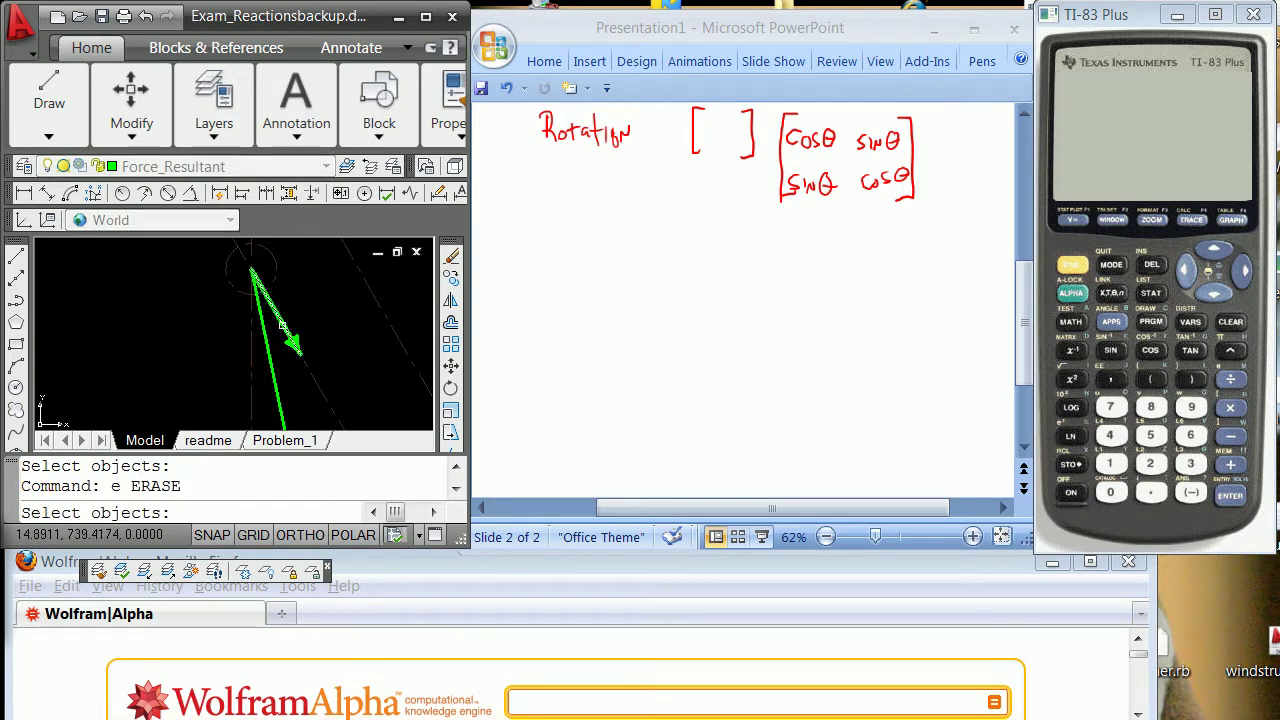
left_click(276, 317)
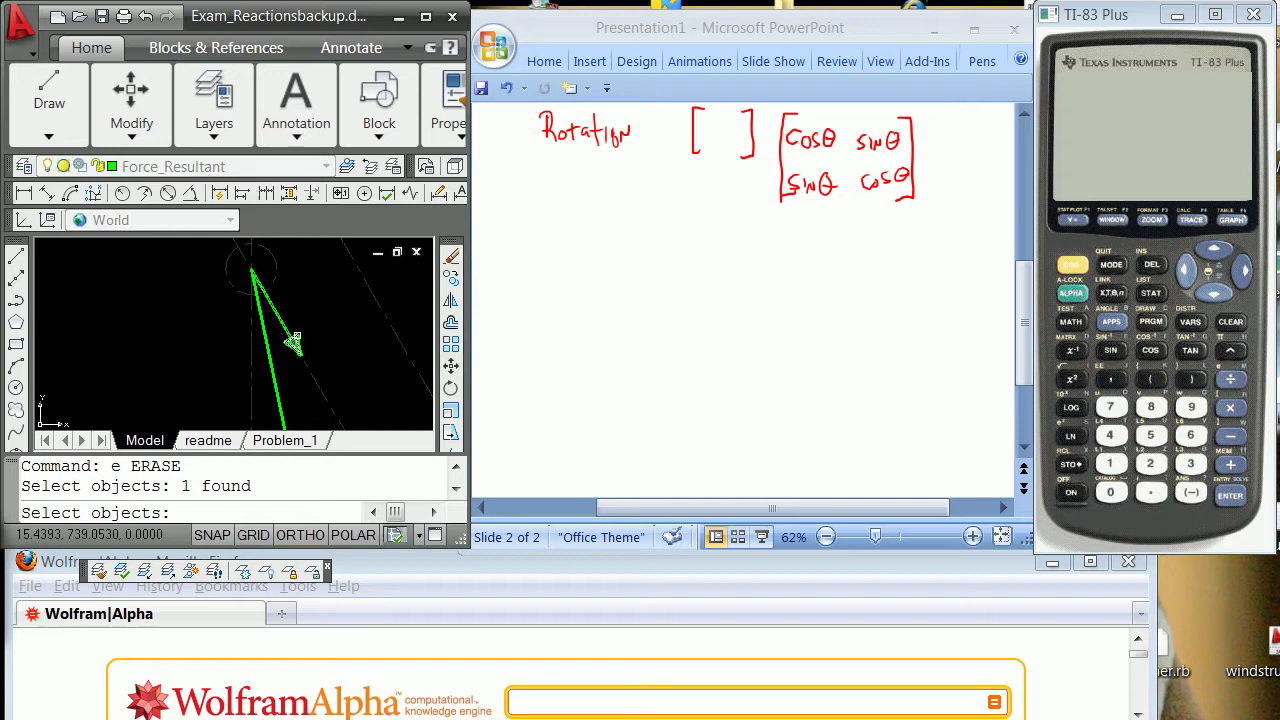
left_click(295, 340)
key("Return")
type("e ERASE")
key("Return")
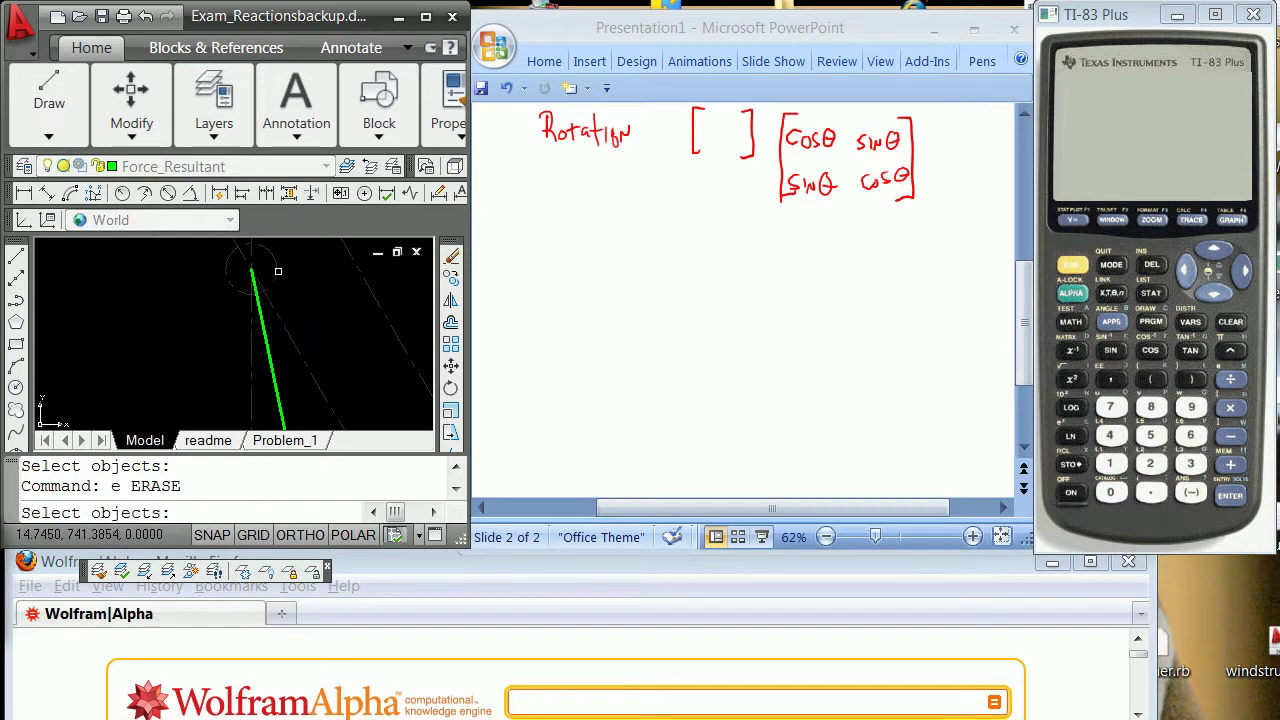
scroll(278, 270, "down", 5)
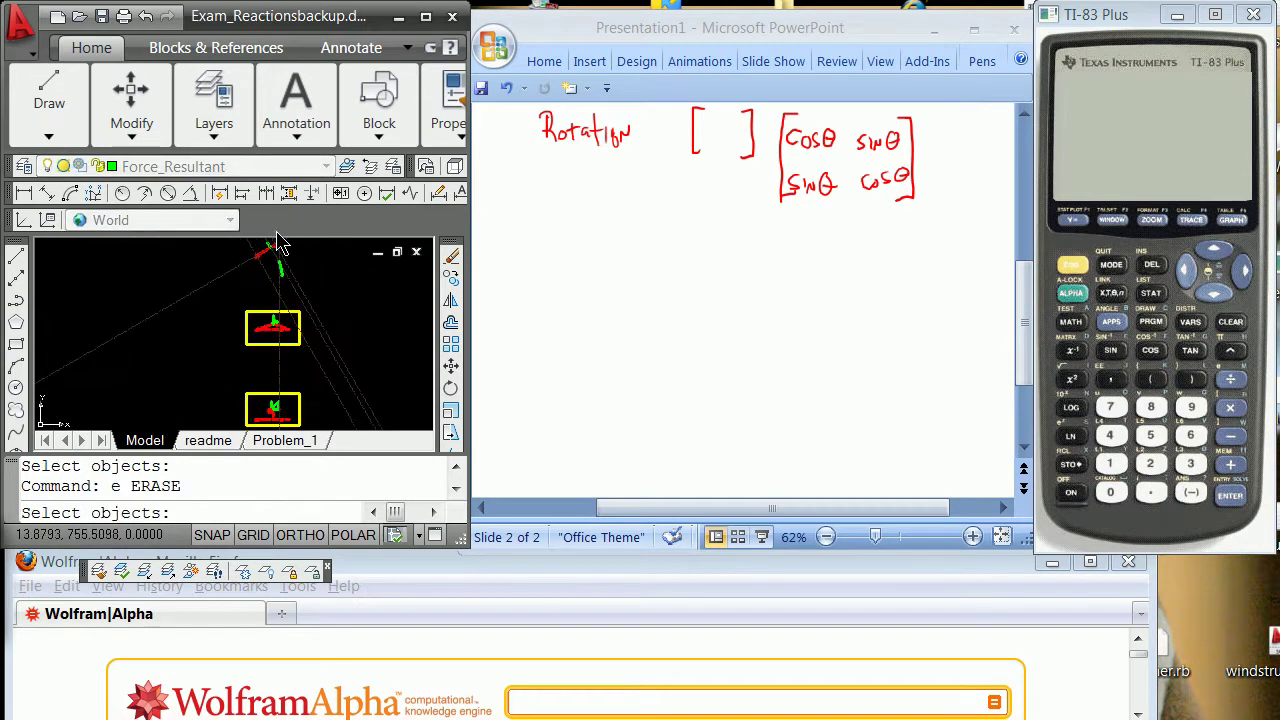
scroll(277, 243, "down", 2)
scroll(274, 240, "up", 6)
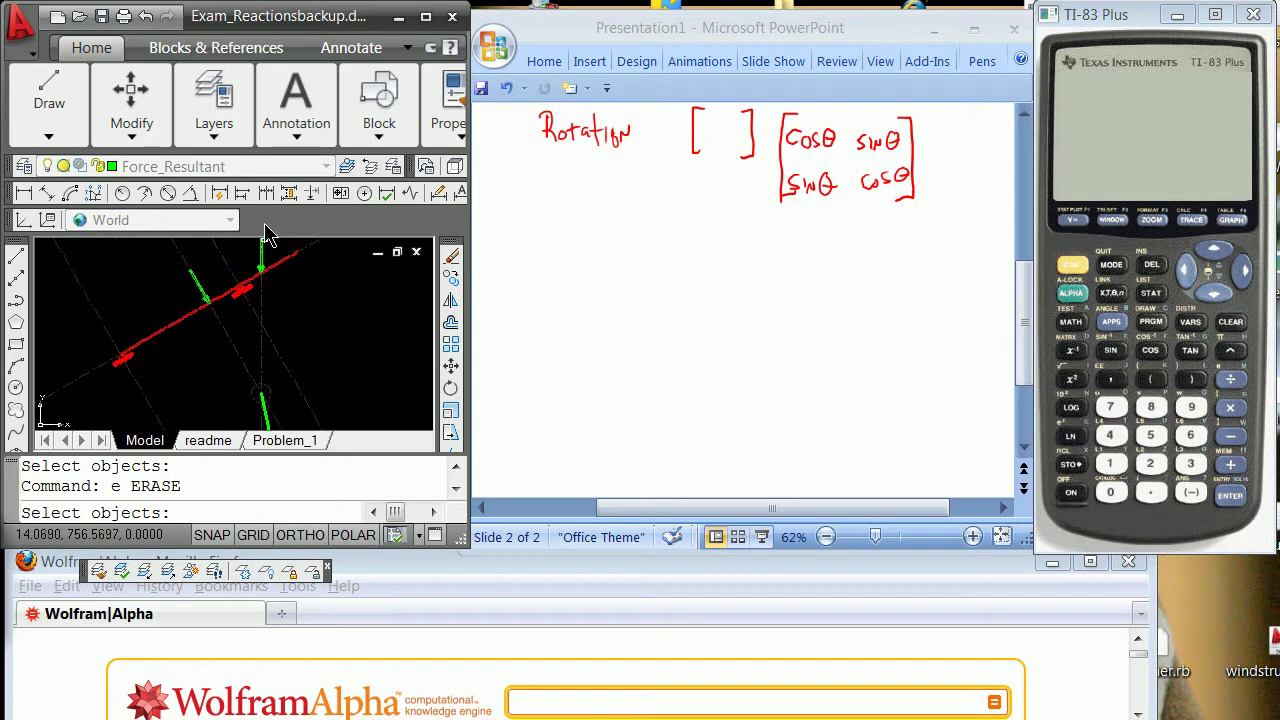
scroll(300, 348, "down", 3)
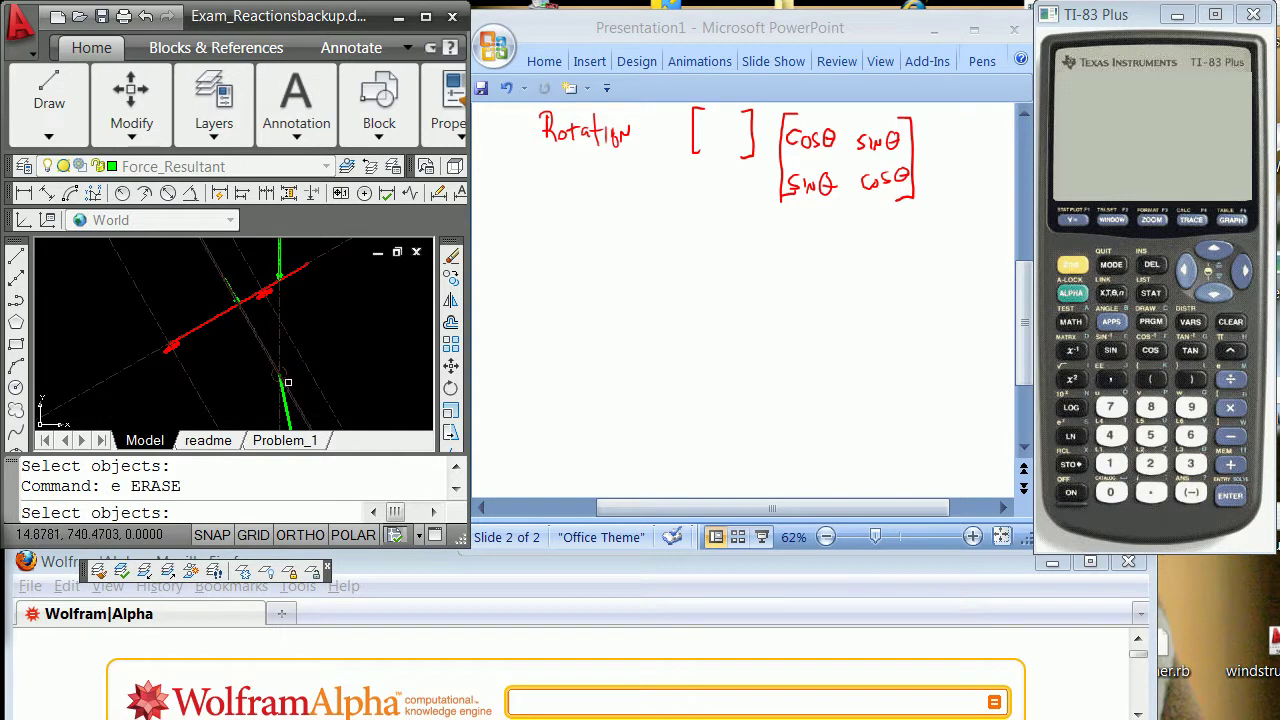
scroll(276, 380, "down", 3)
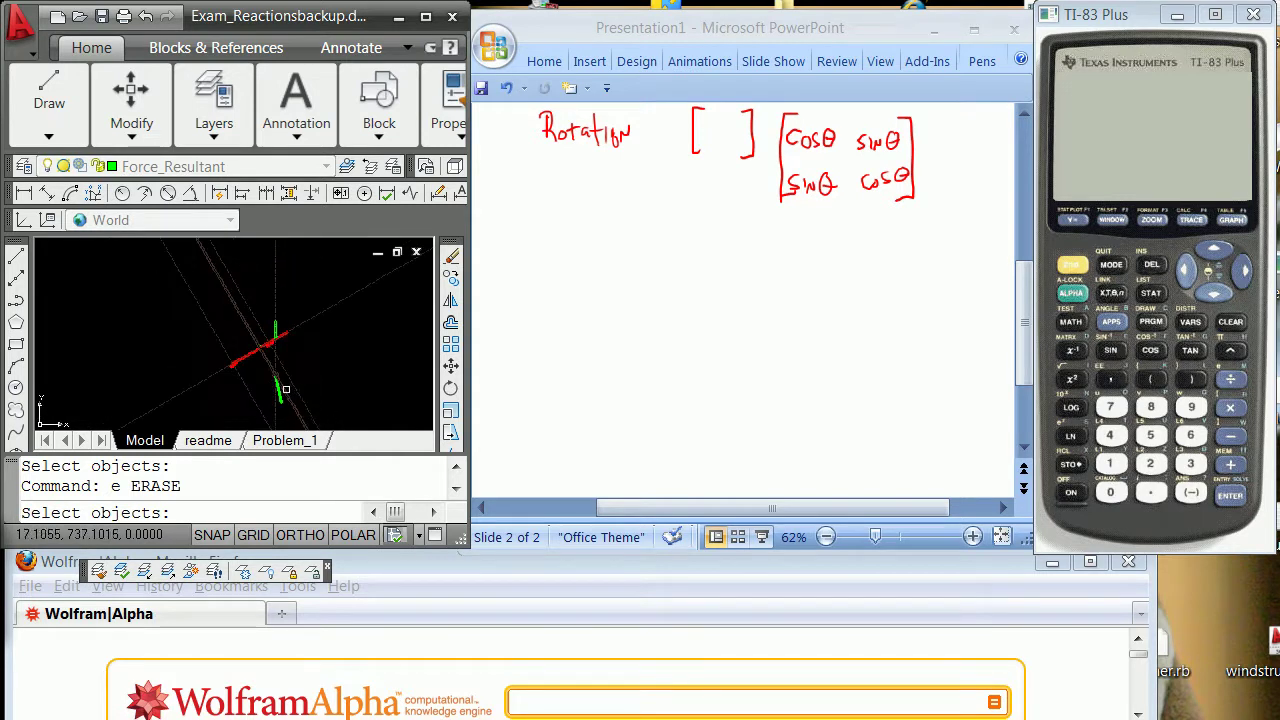
scroll(270, 395, "up", 3)
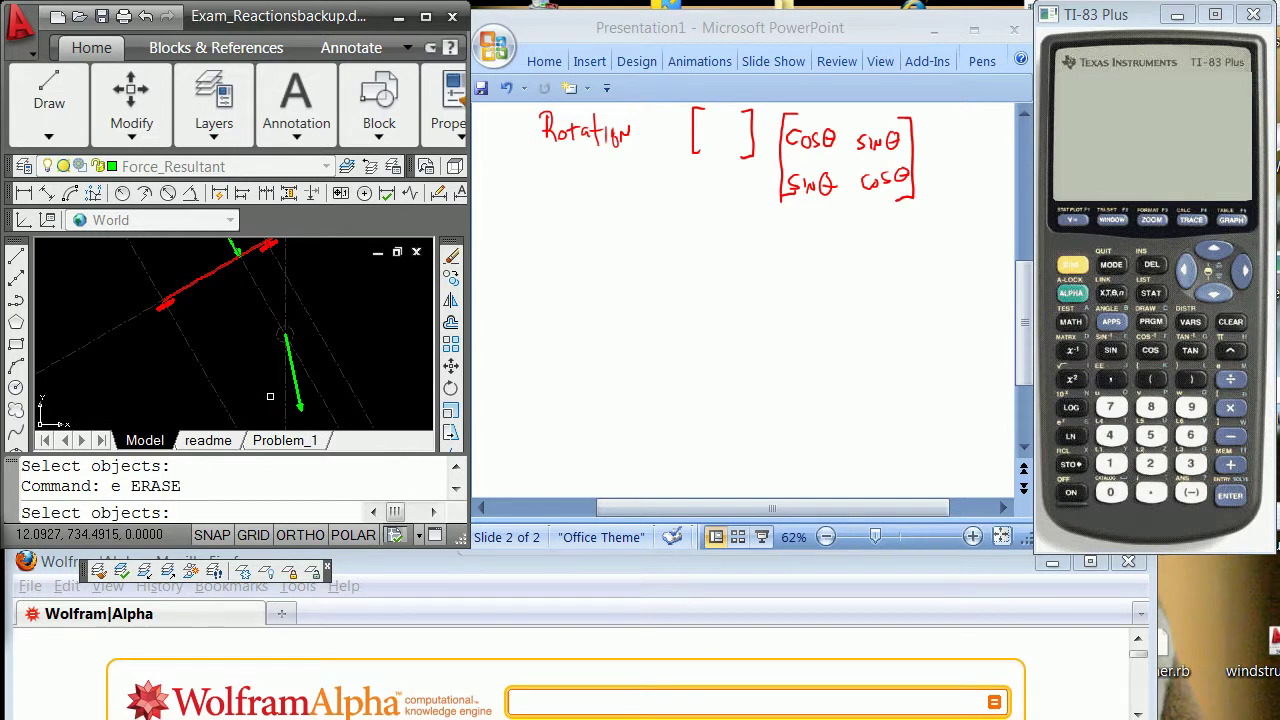
key("Escape")
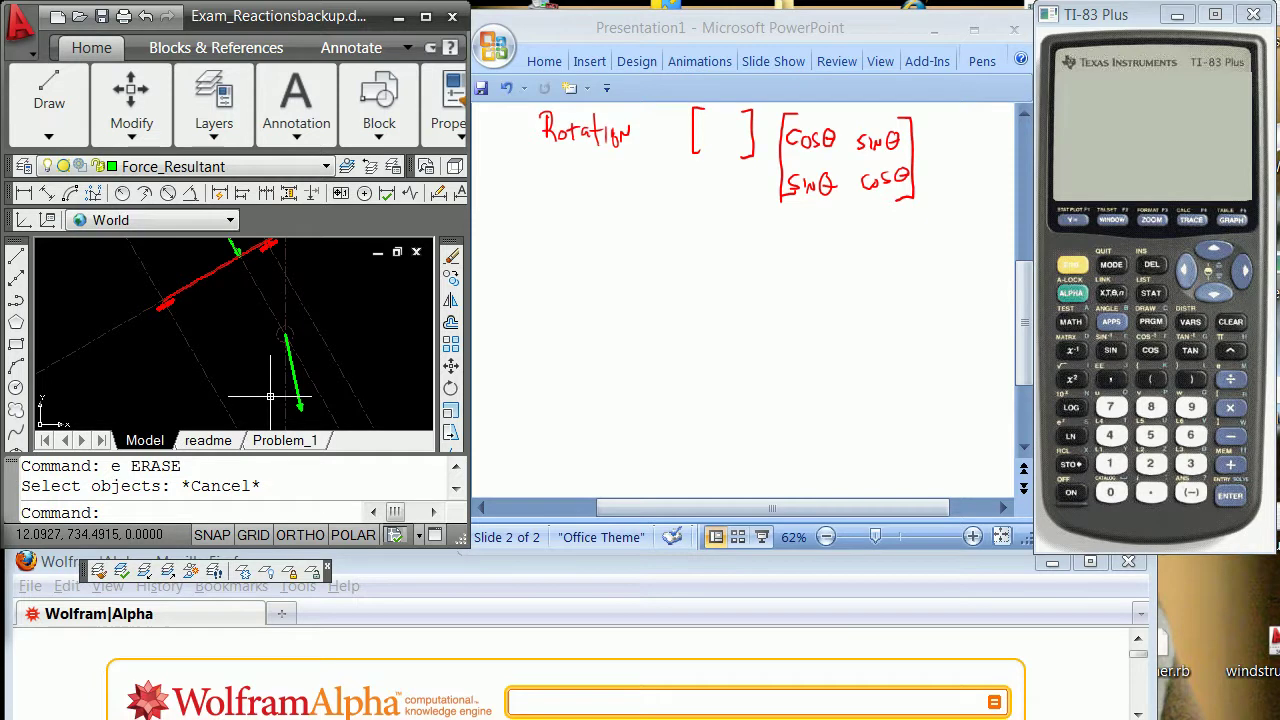
Draw an XLINE through both endpoints of the resultant force arrow, extending it across the beam.
type("xline")
key("Return")
type("en")
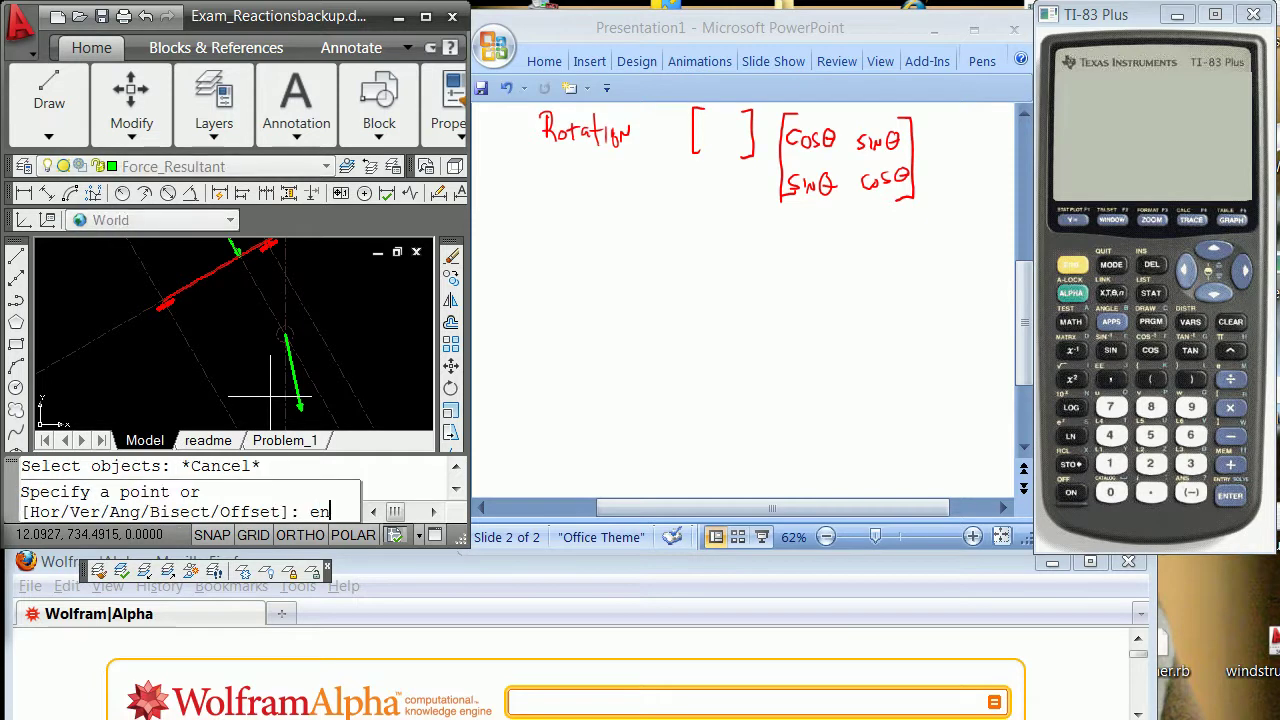
type("d")
key("Return")
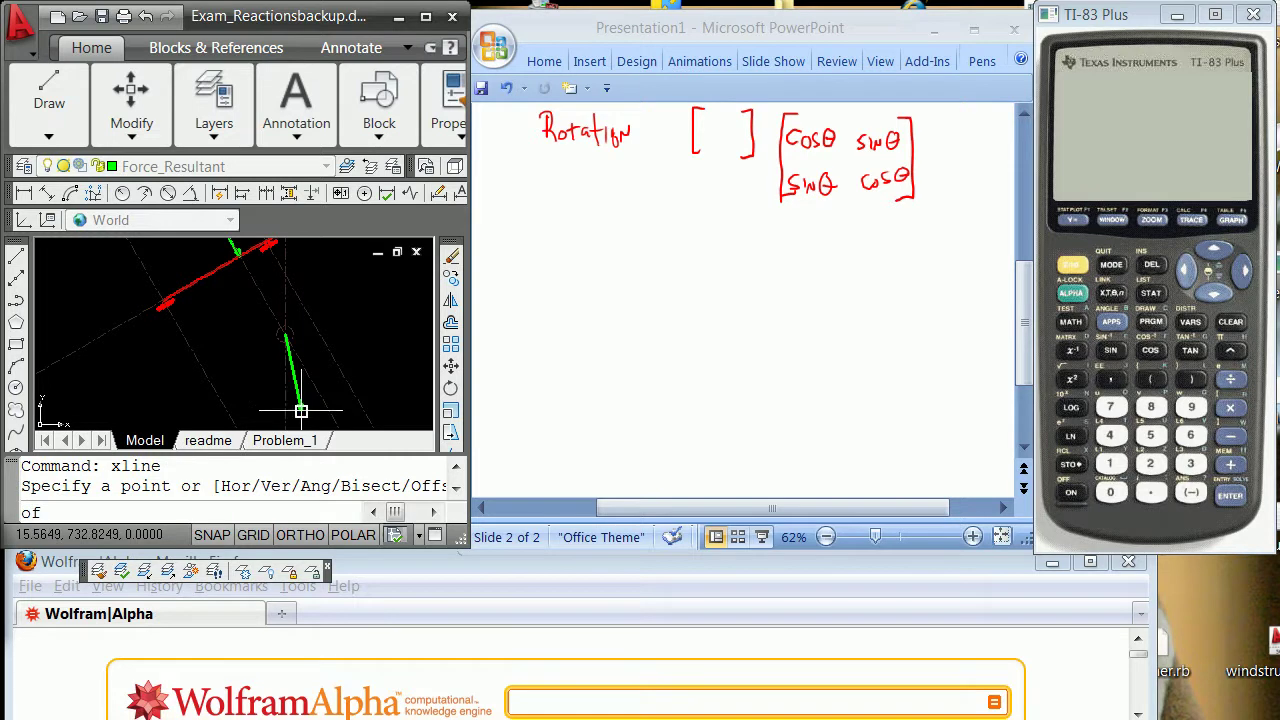
left_click(301, 410)
right_click(305, 325, "shift")
left_click(365, 436)
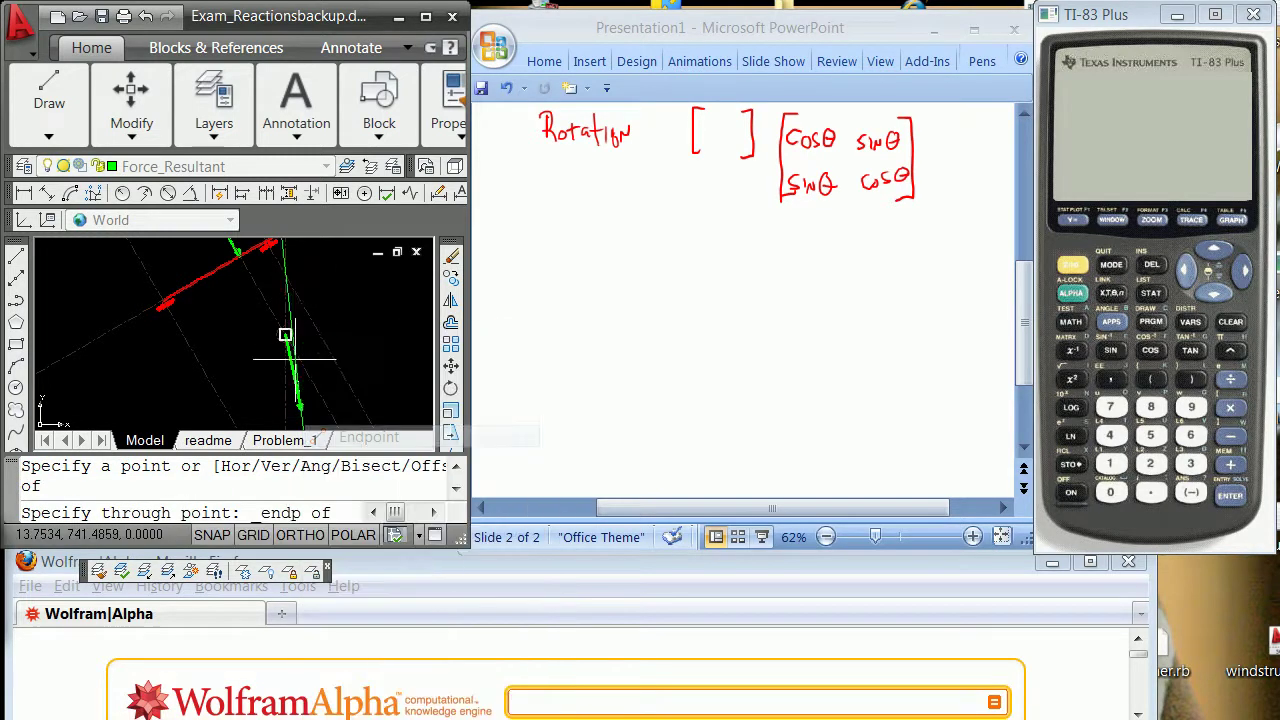
left_click(285, 335)
key("Return")
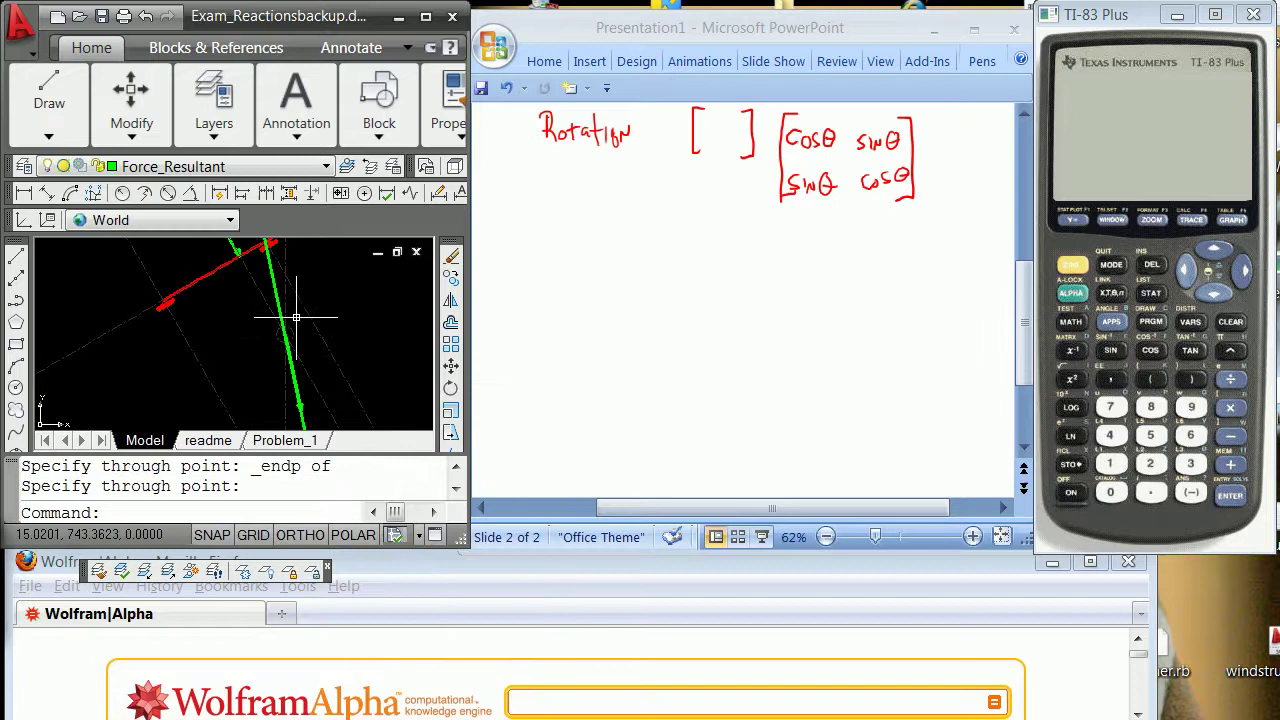
scroll(296, 318, "down", 2)
left_click(296, 384)
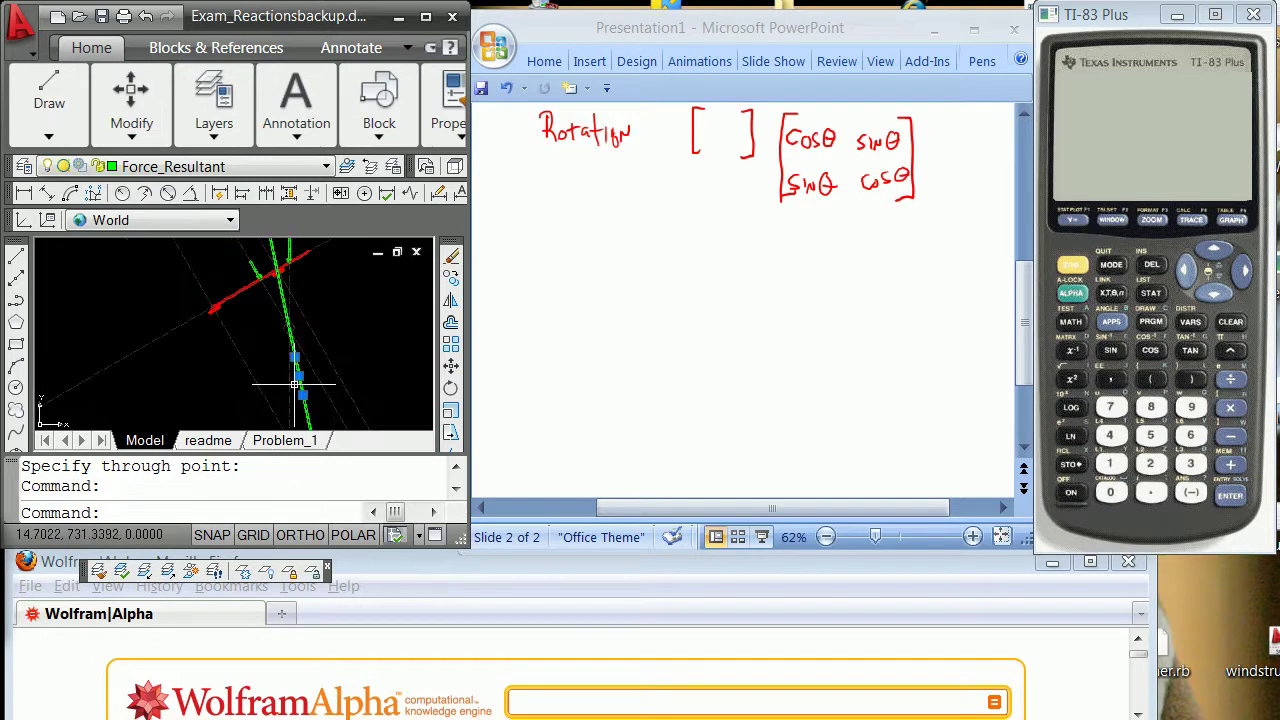
Move the selected construction lines onto the Geom_LOF layer.
left_click(325, 166)
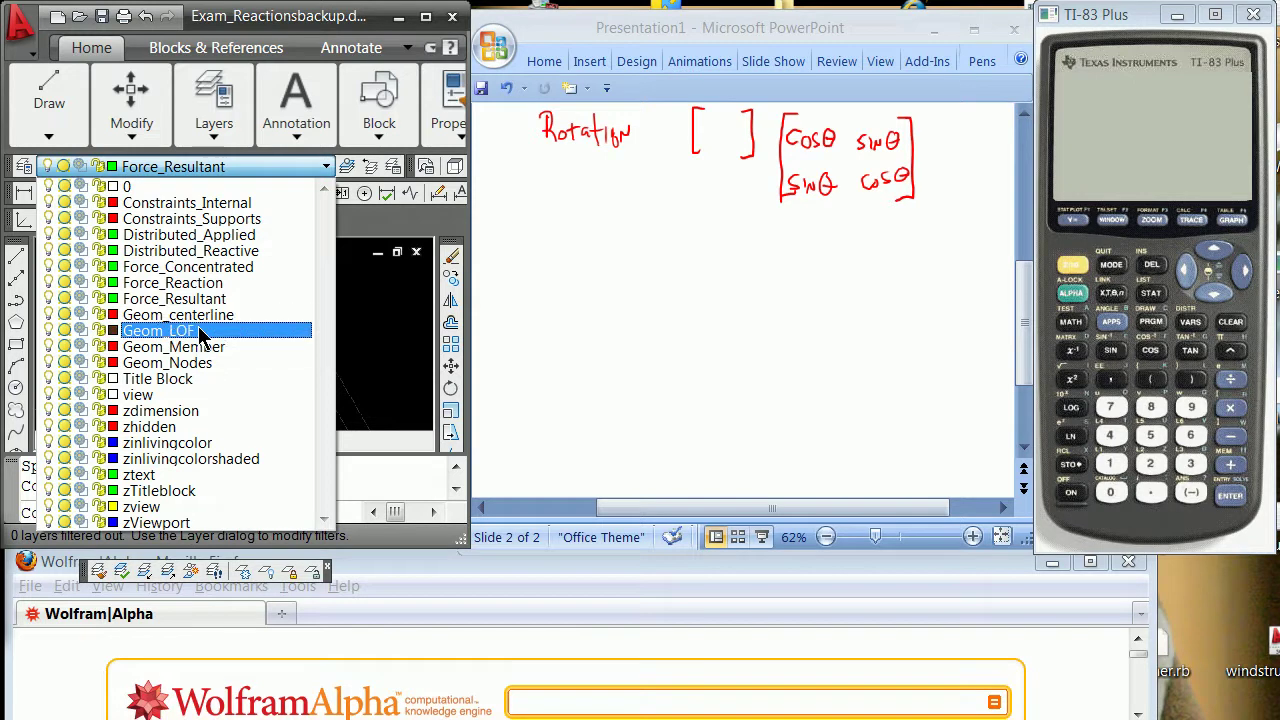
left_click(199, 331)
key("Escape")
key("Escape")
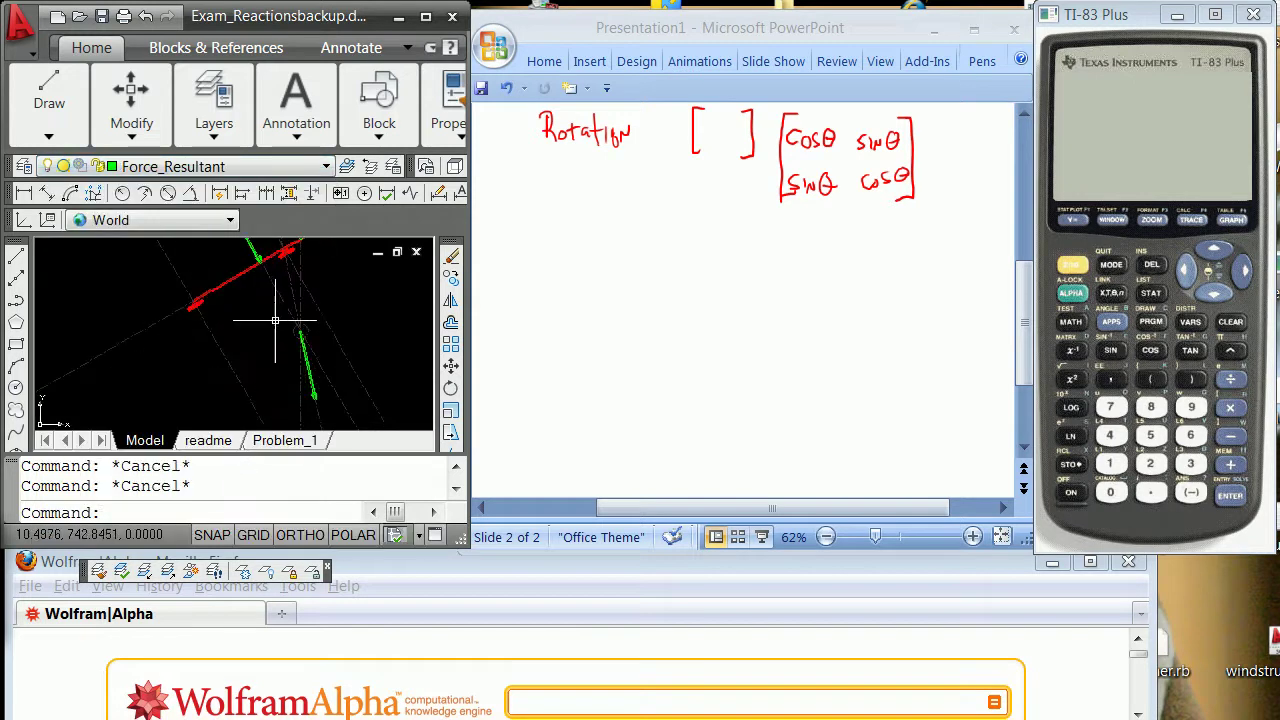
scroll(275, 320, "up", 2)
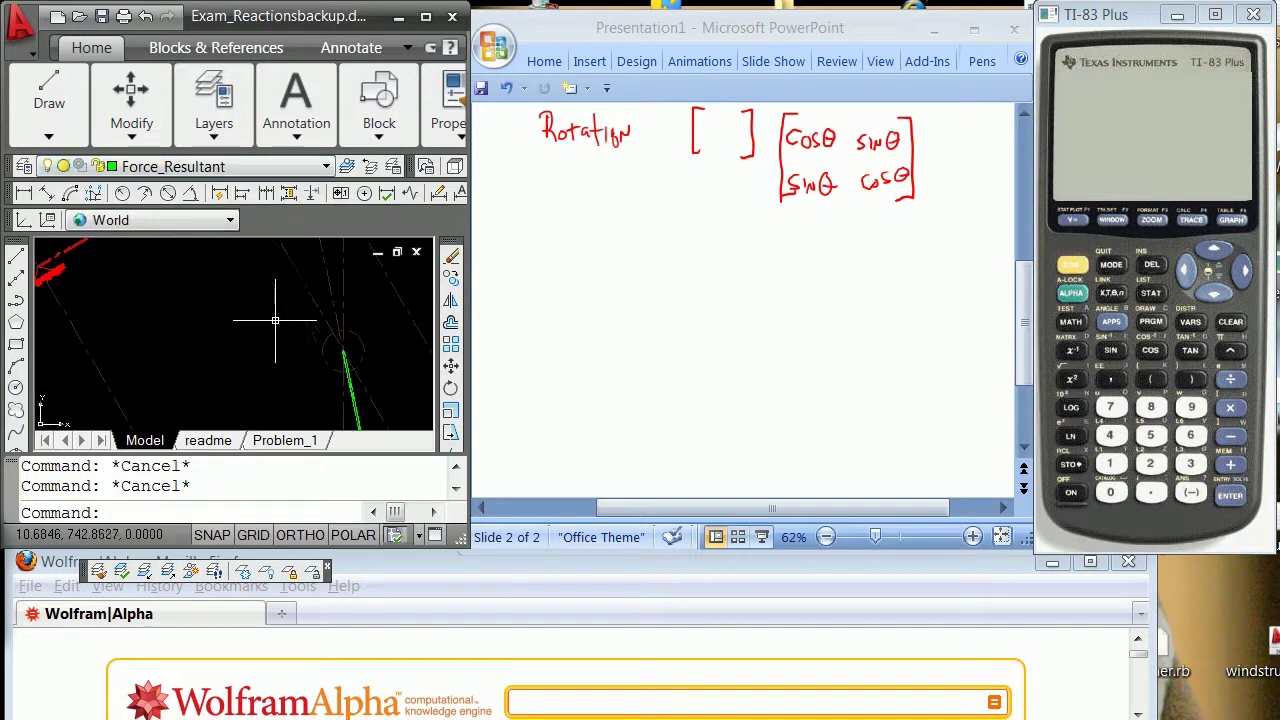
left_click(330, 268)
left_click(290, 310)
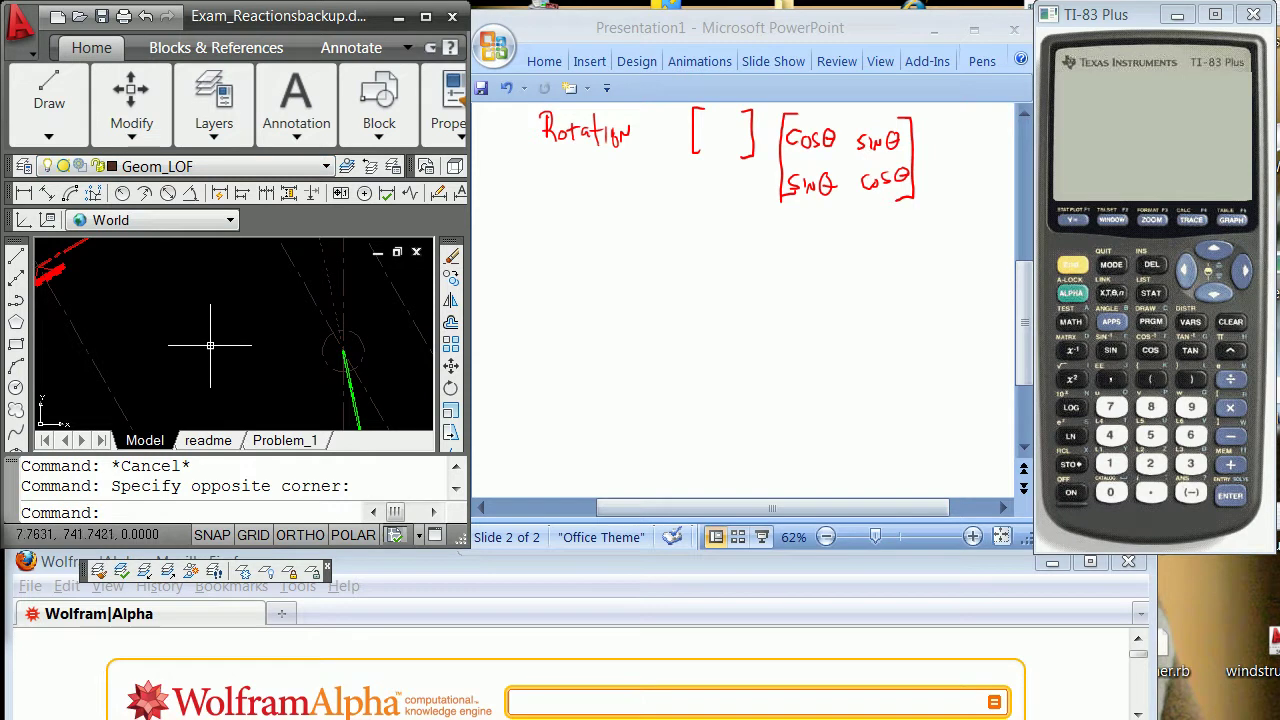
key("Escape")
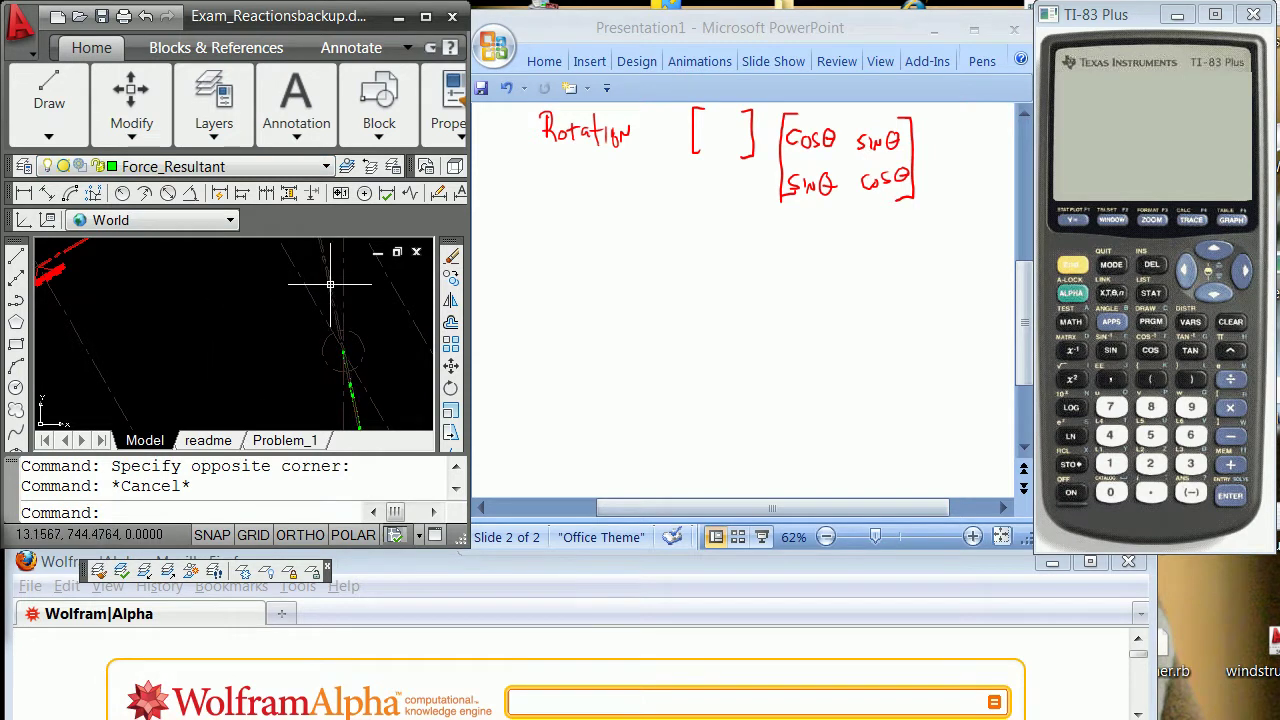
Set the resultant's line of force colour to Yellow in Properties.
left_click(306, 277)
right_click(208, 316)
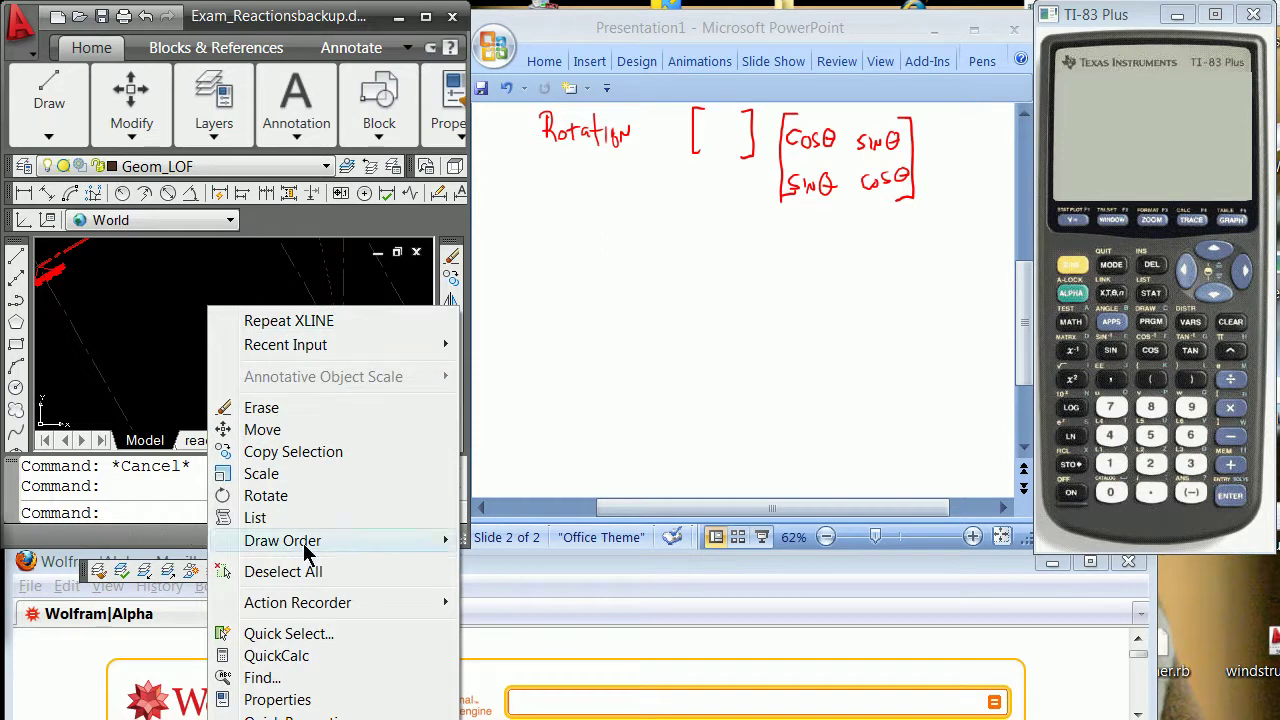
left_click(334, 700)
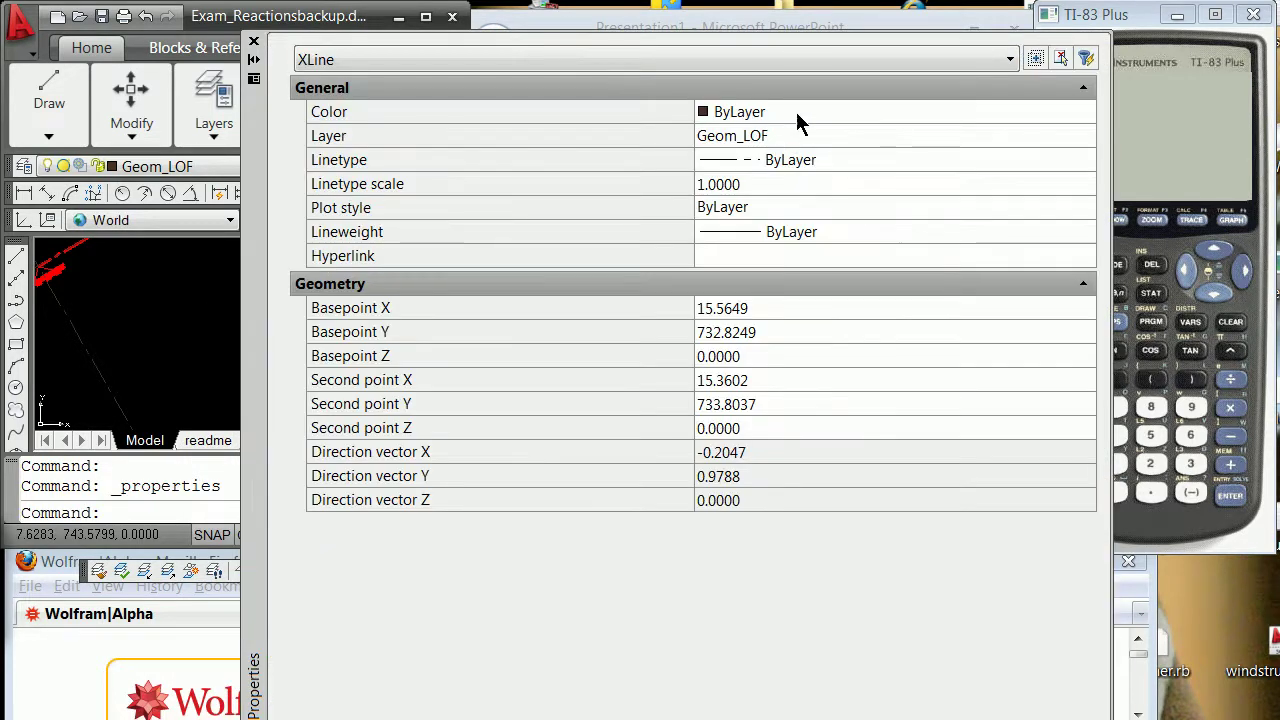
left_click(799, 110)
left_click(1085, 113)
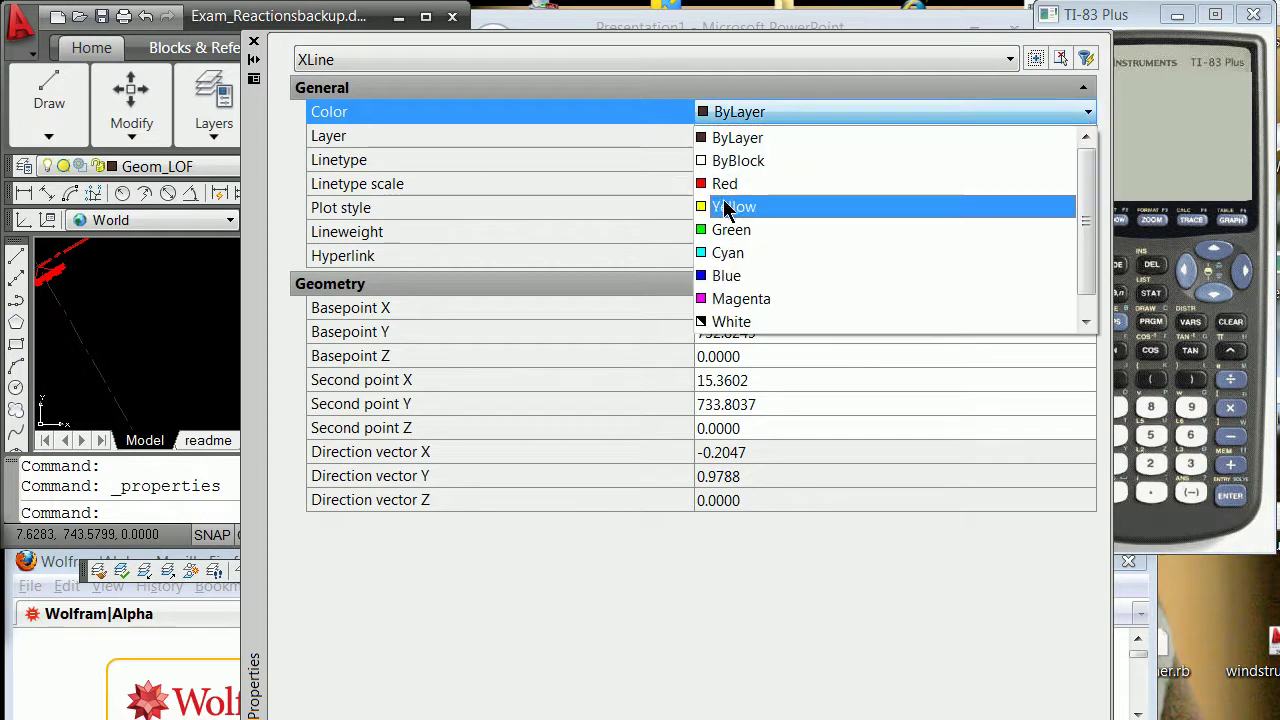
left_click(727, 208)
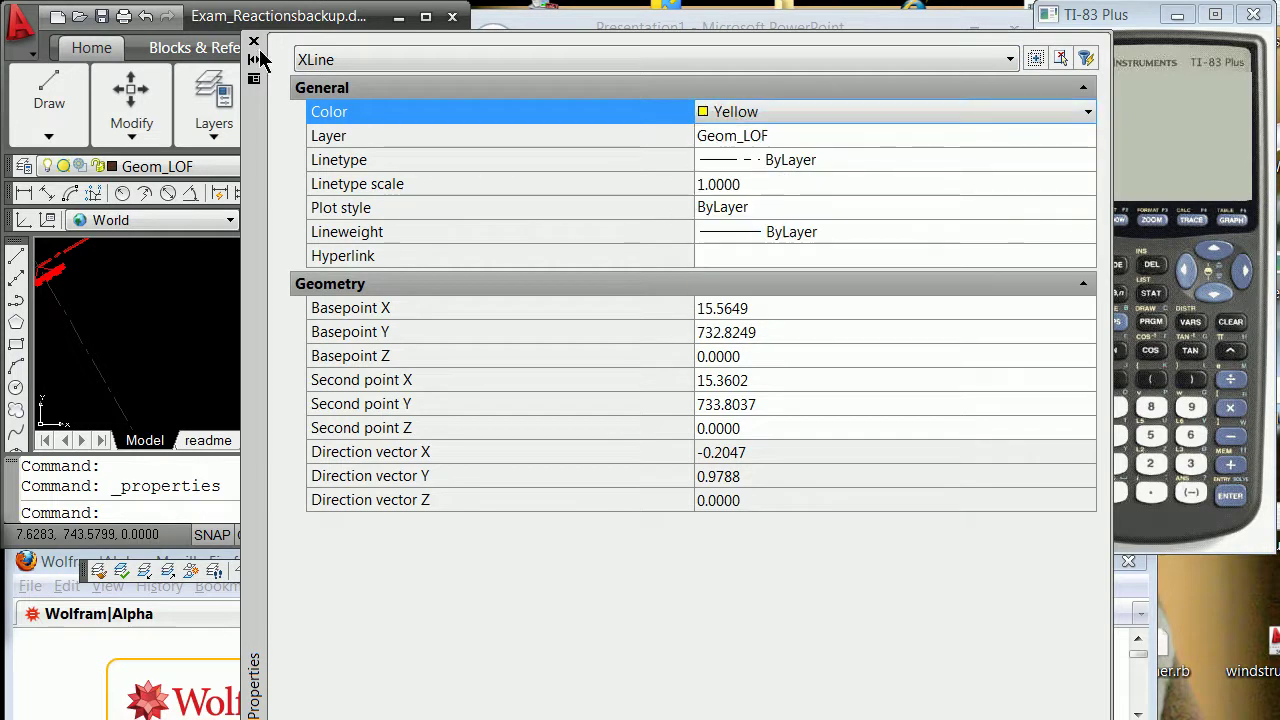
left_click(254, 42)
key("Escape")
key("Escape")
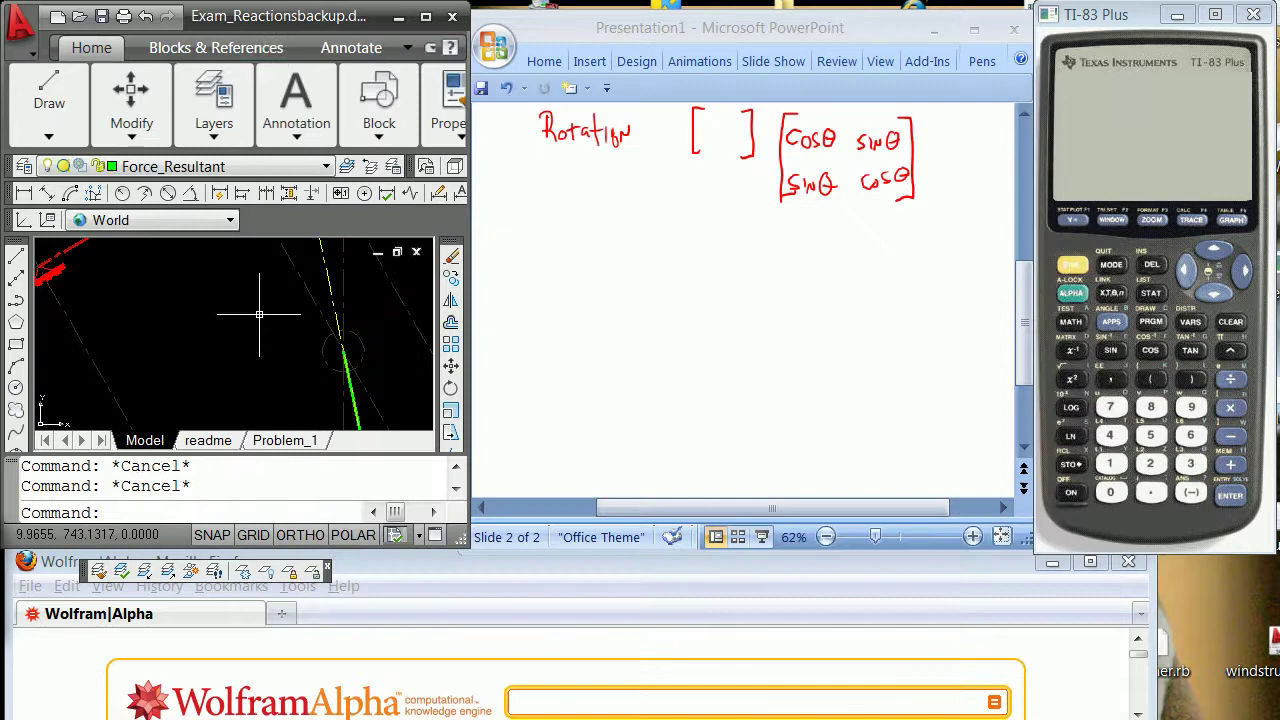
Pan to the beam's end support, regenerate the display, and zoom onto the support circle.
middle_click_drag(259, 314, 286, 274, "shift")
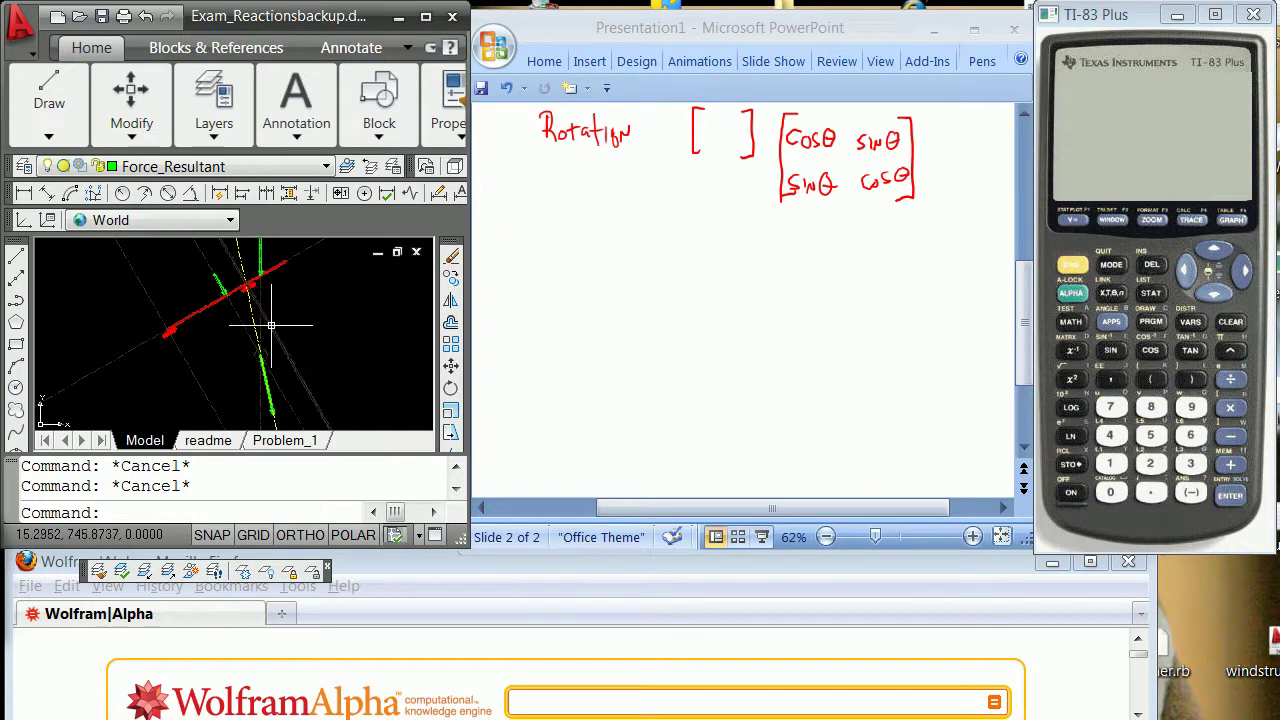
middle_click_drag(270, 325, 216, 342, "shift")
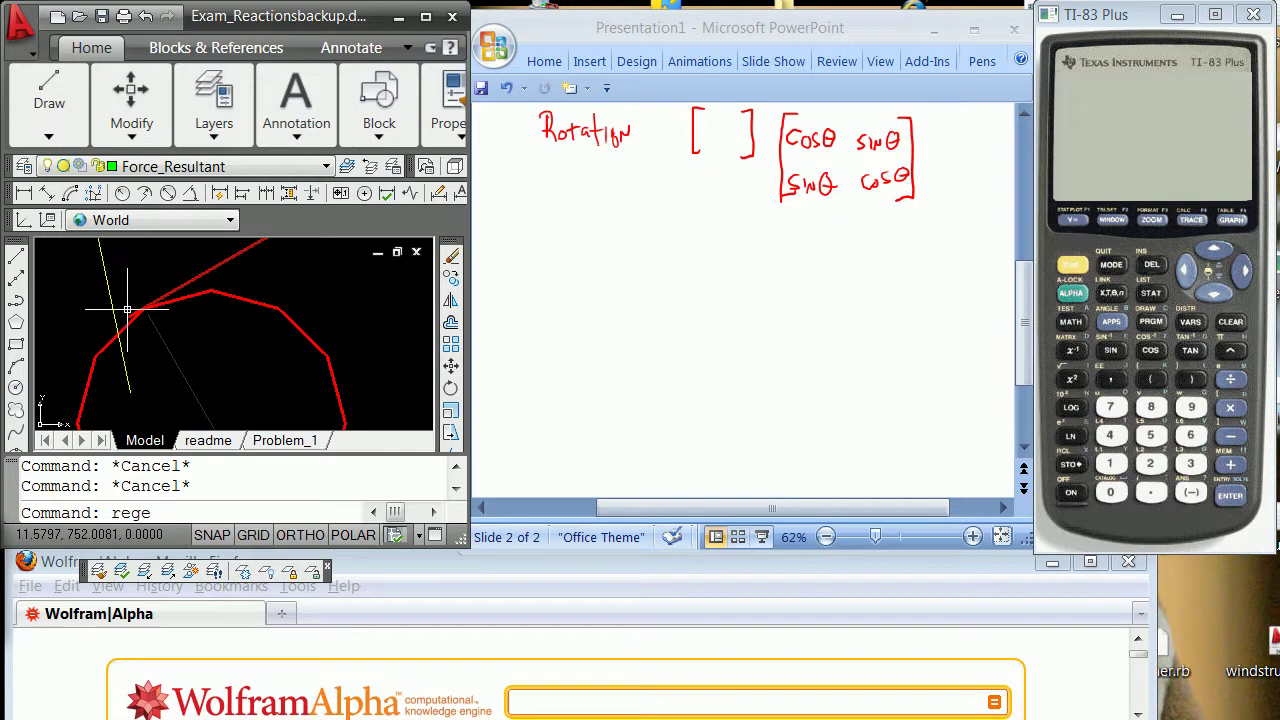
key("Return")
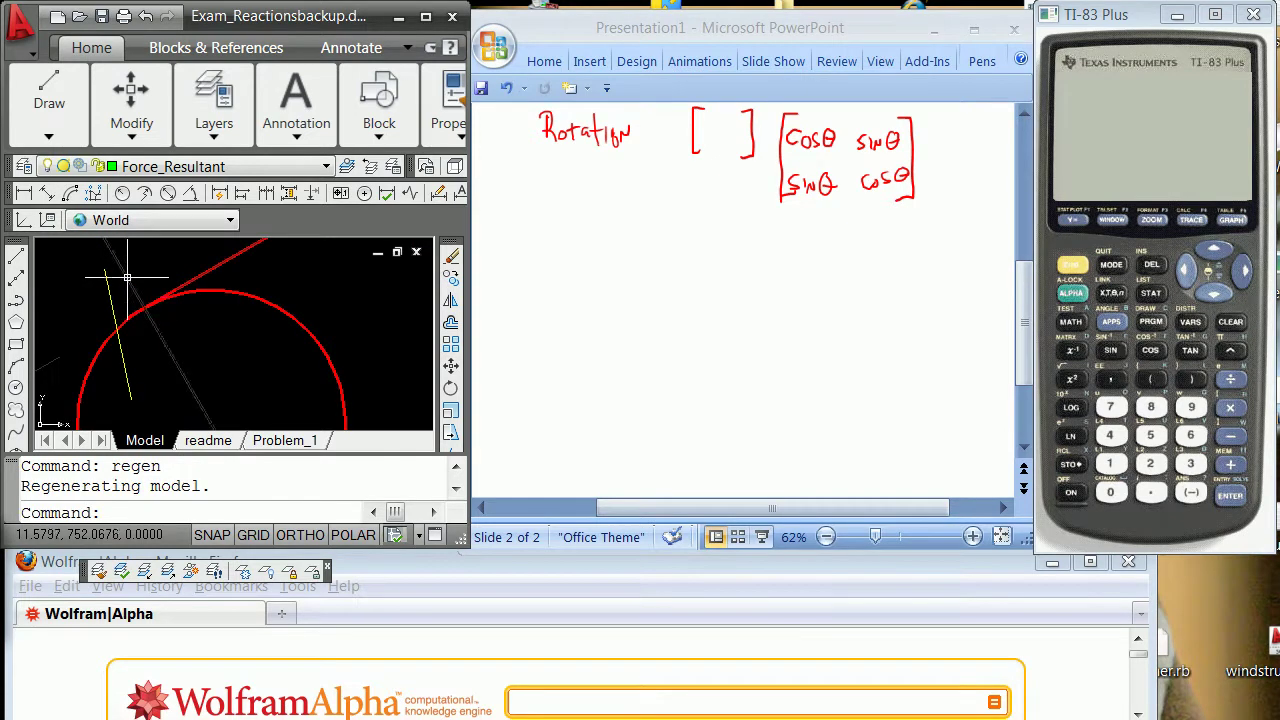
scroll(127, 278, "down", 5)
scroll(120, 266, "down", 6)
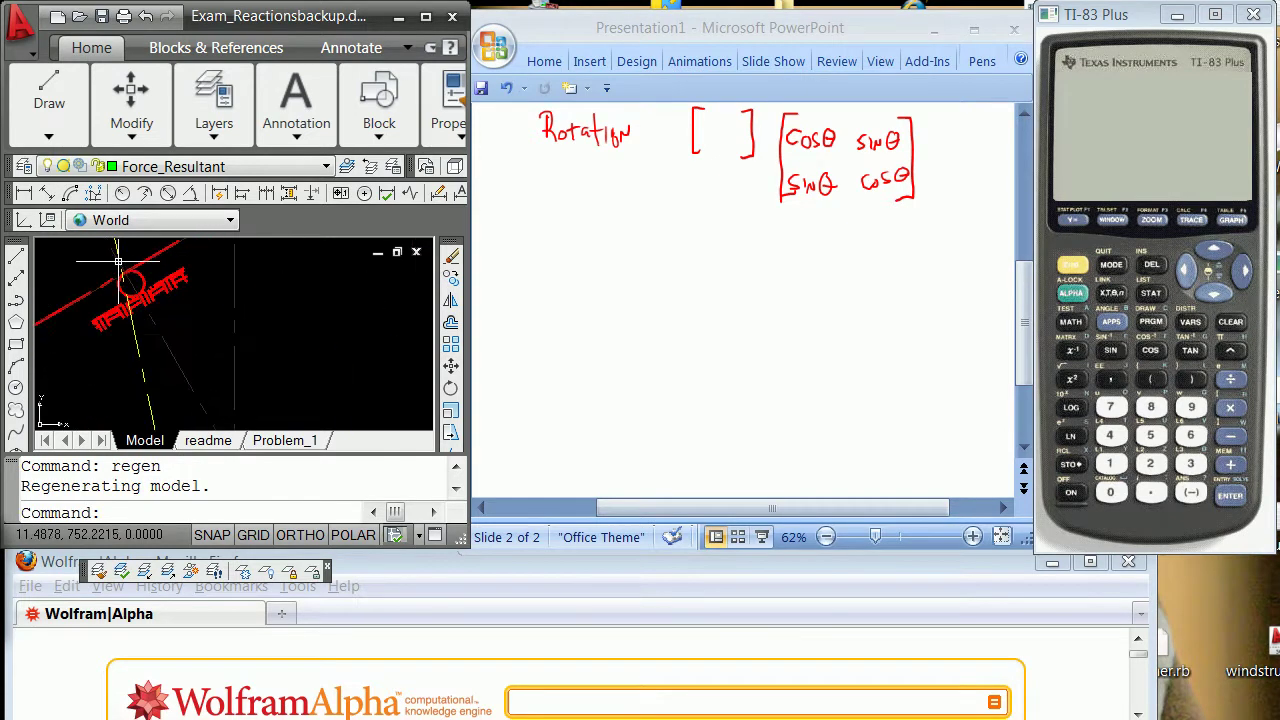
scroll(116, 258, "up", 6)
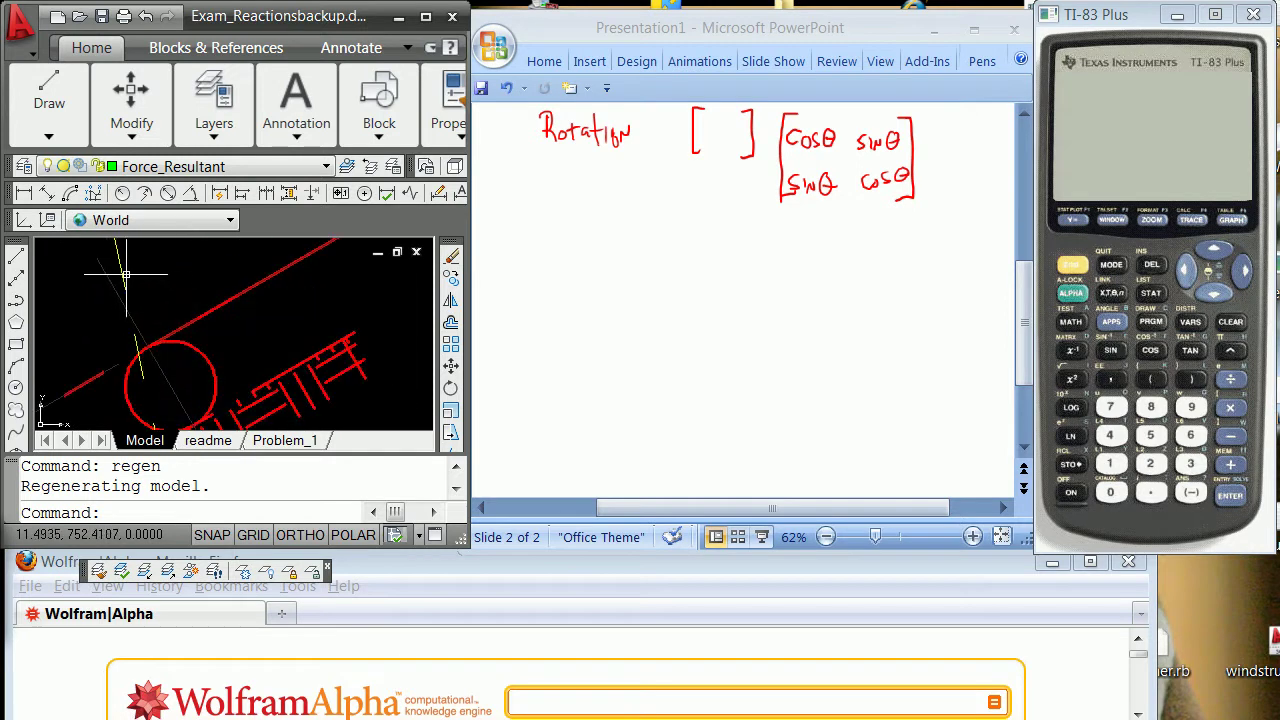
Change the yellow line of force's linetype to Continuous, then REGEN the drawing.
left_click(117, 257)
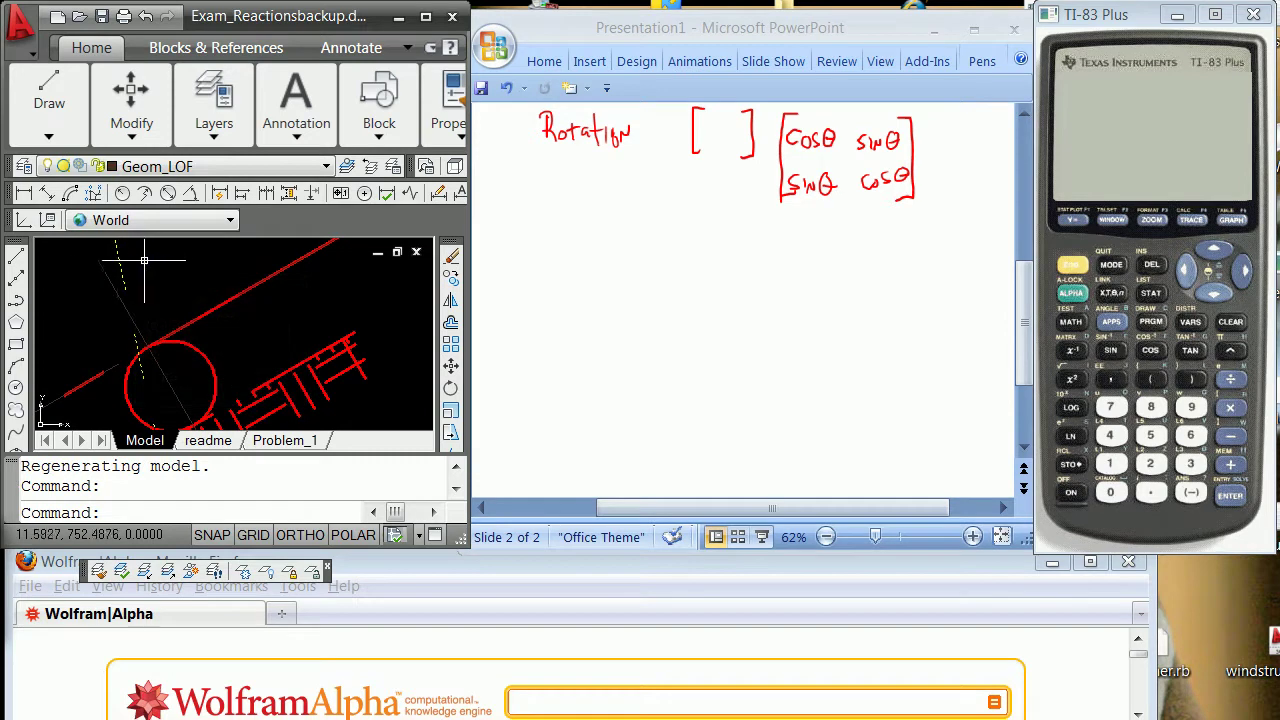
right_click(150, 261)
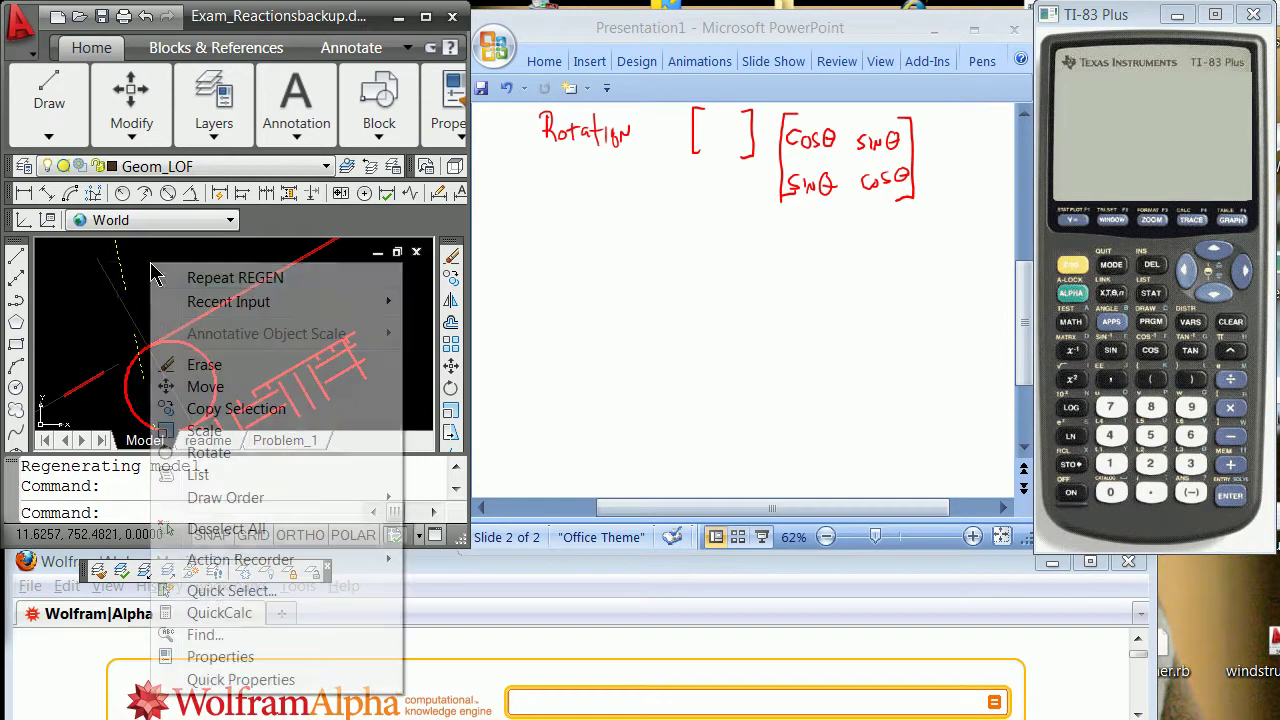
left_click(271, 660)
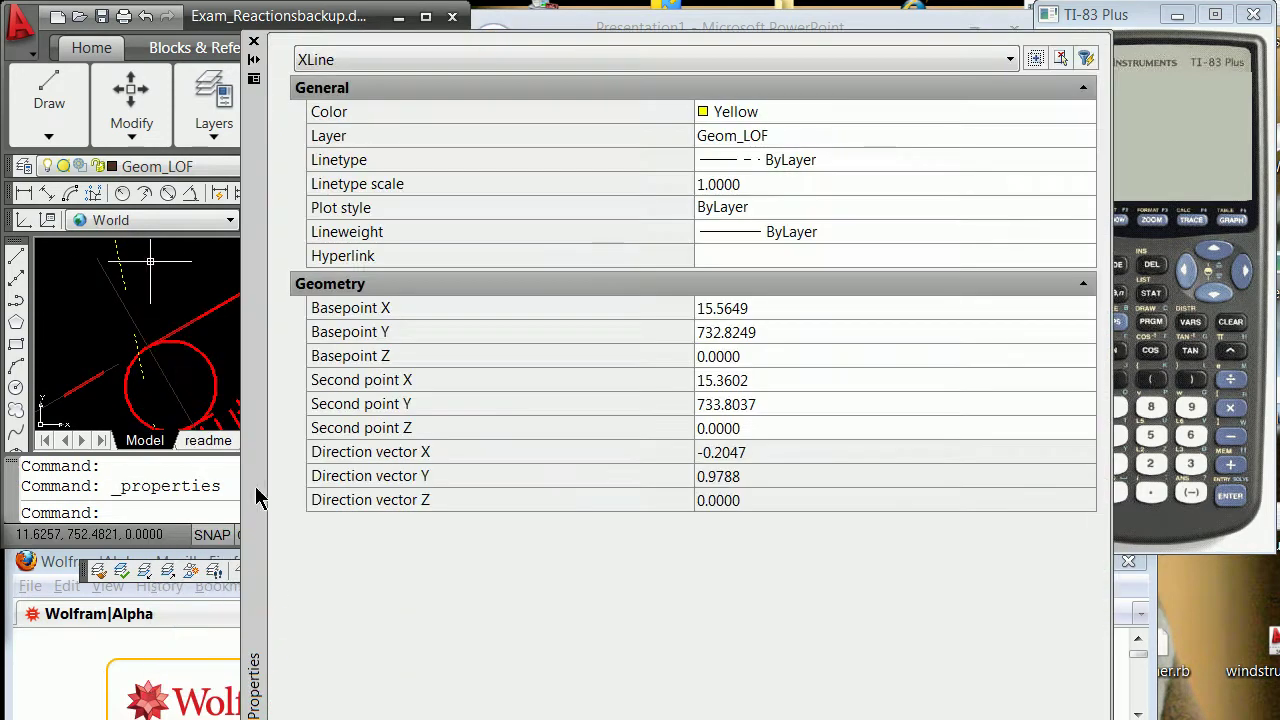
left_click(832, 160)
left_click(1087, 160)
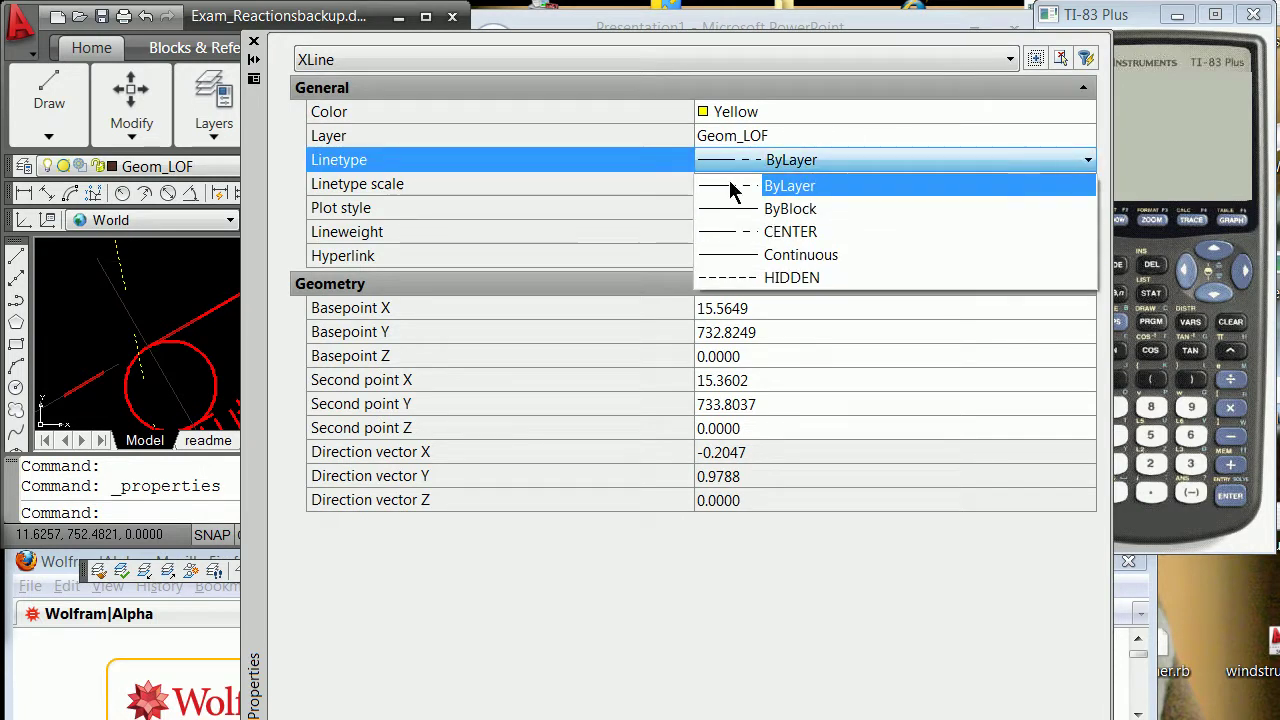
left_click(790, 256)
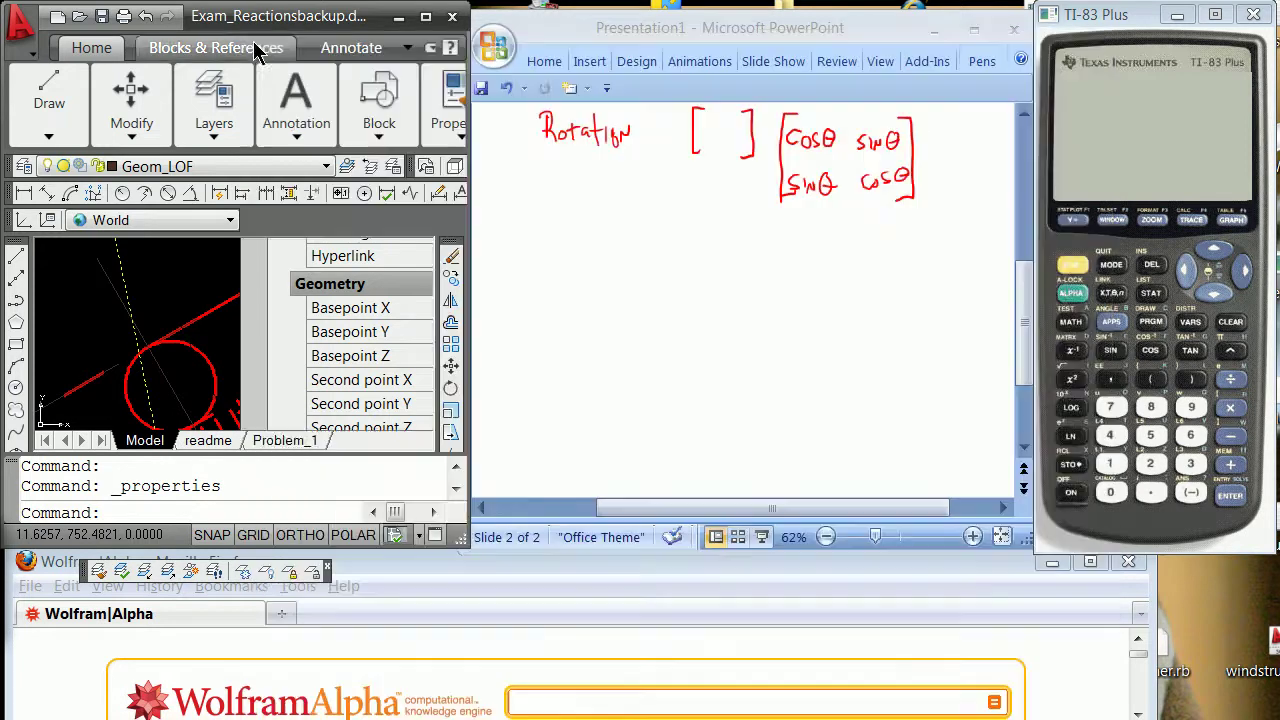
key("Escape")
key("Escape")
scroll(183, 297, "up", 8)
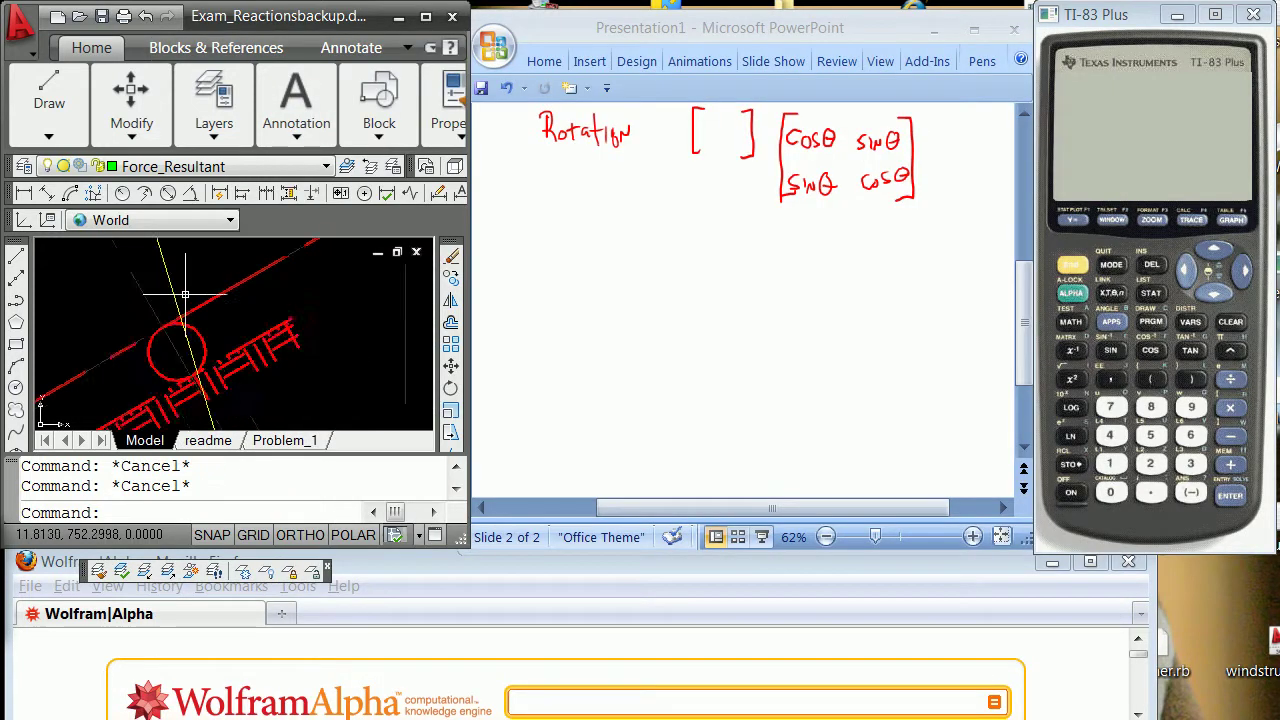
type("rege")
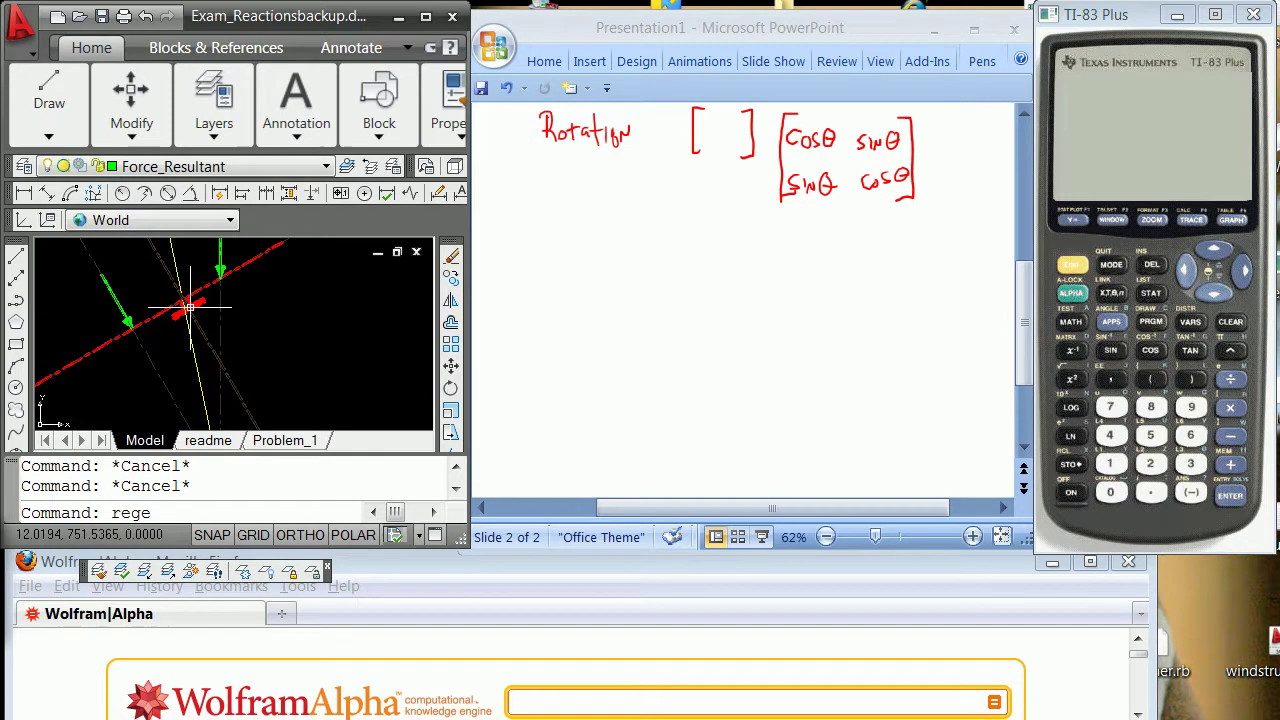
type("n")
key("Return")
scroll(183, 305, "up", 4)
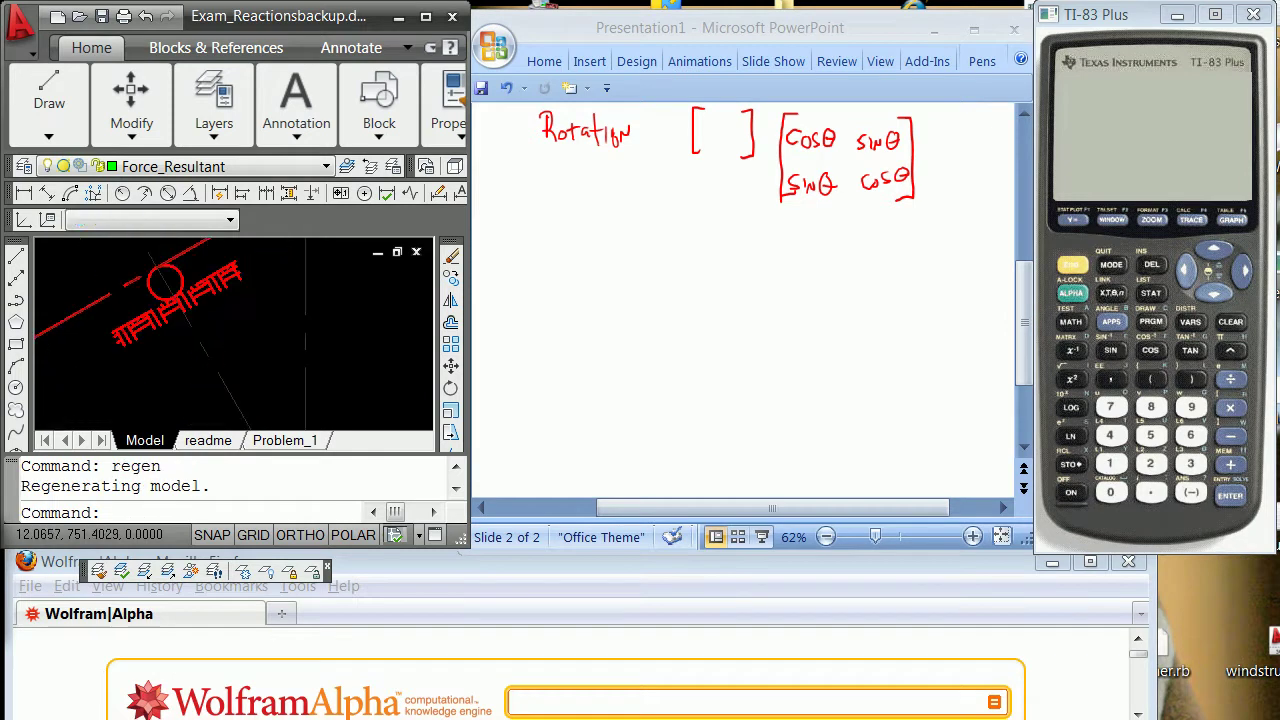
scroll(174, 305, "up", 3)
scroll(160, 270, "down", 3)
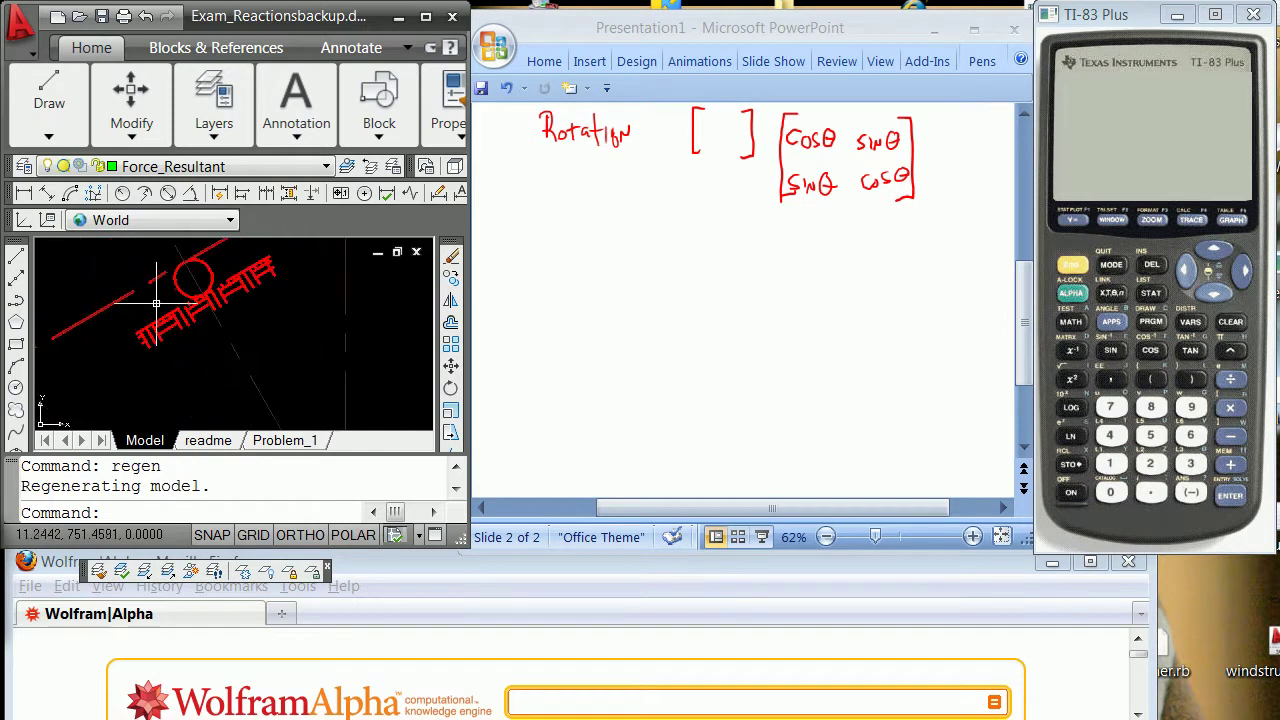
key("Escape")
scroll(175, 295, "up", 5)
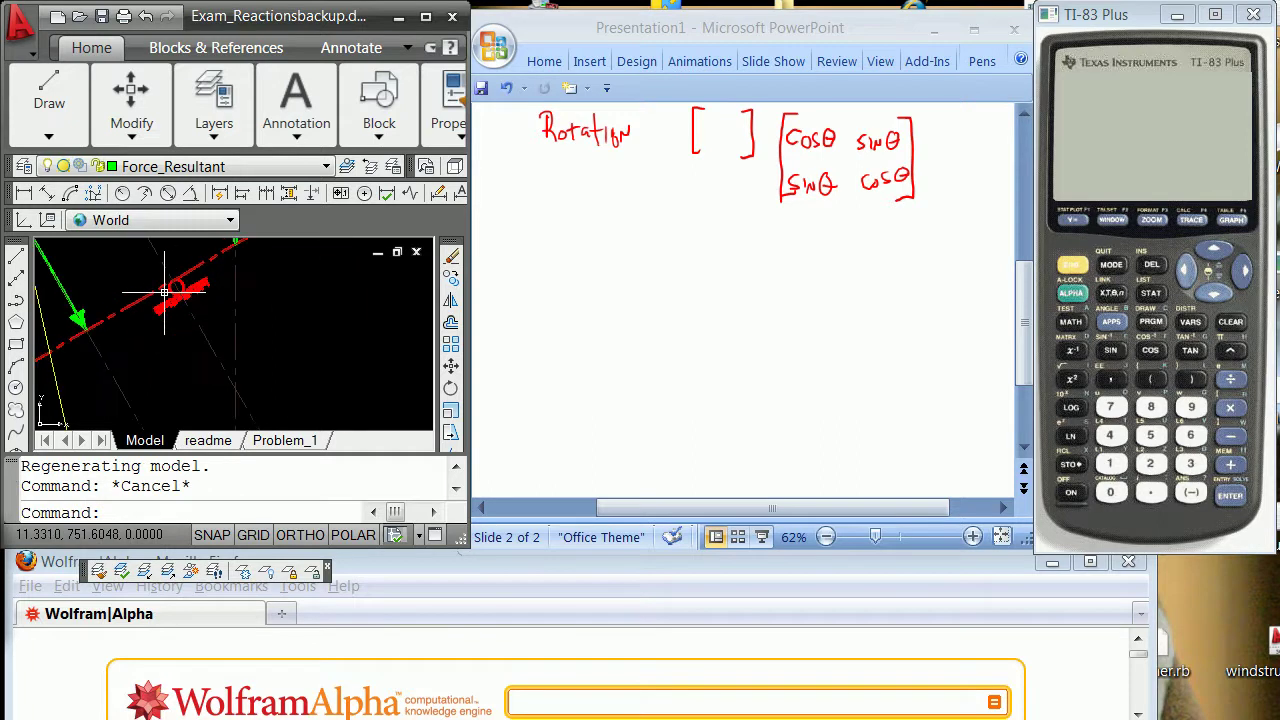
scroll(163, 277, "down", 4)
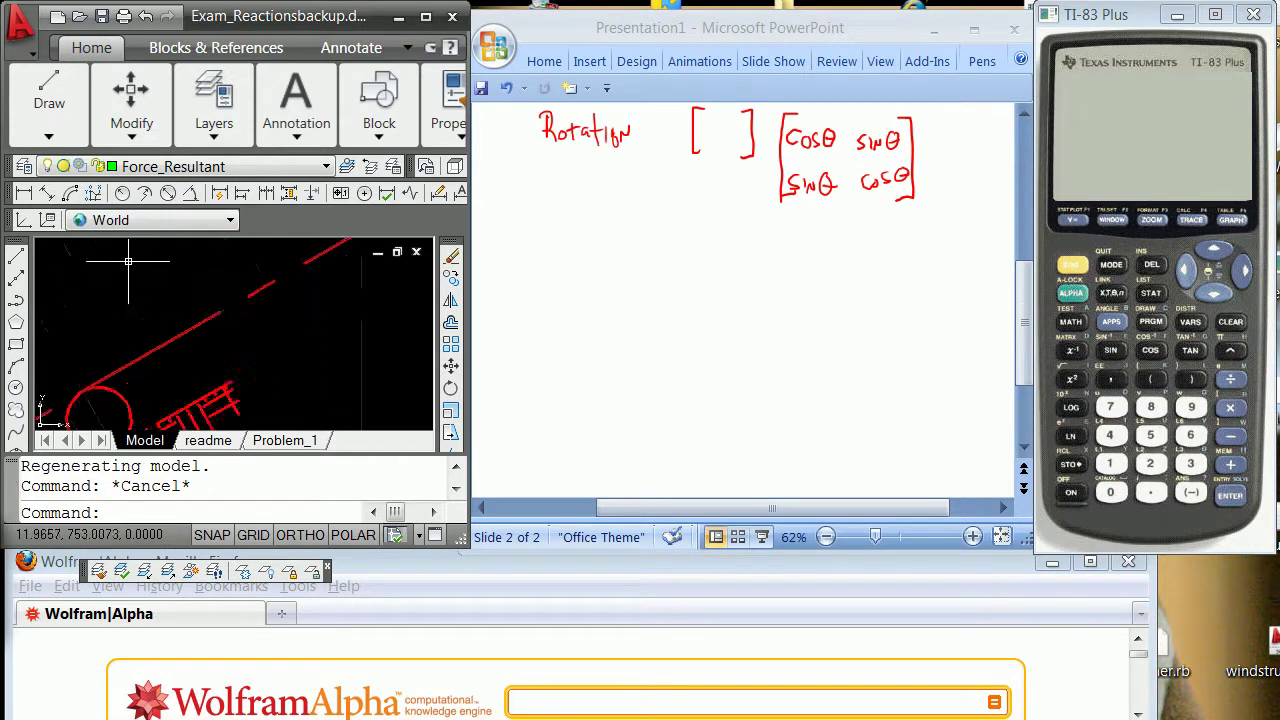
scroll(101, 277, "up", 4)
scroll(101, 280, "up", 3)
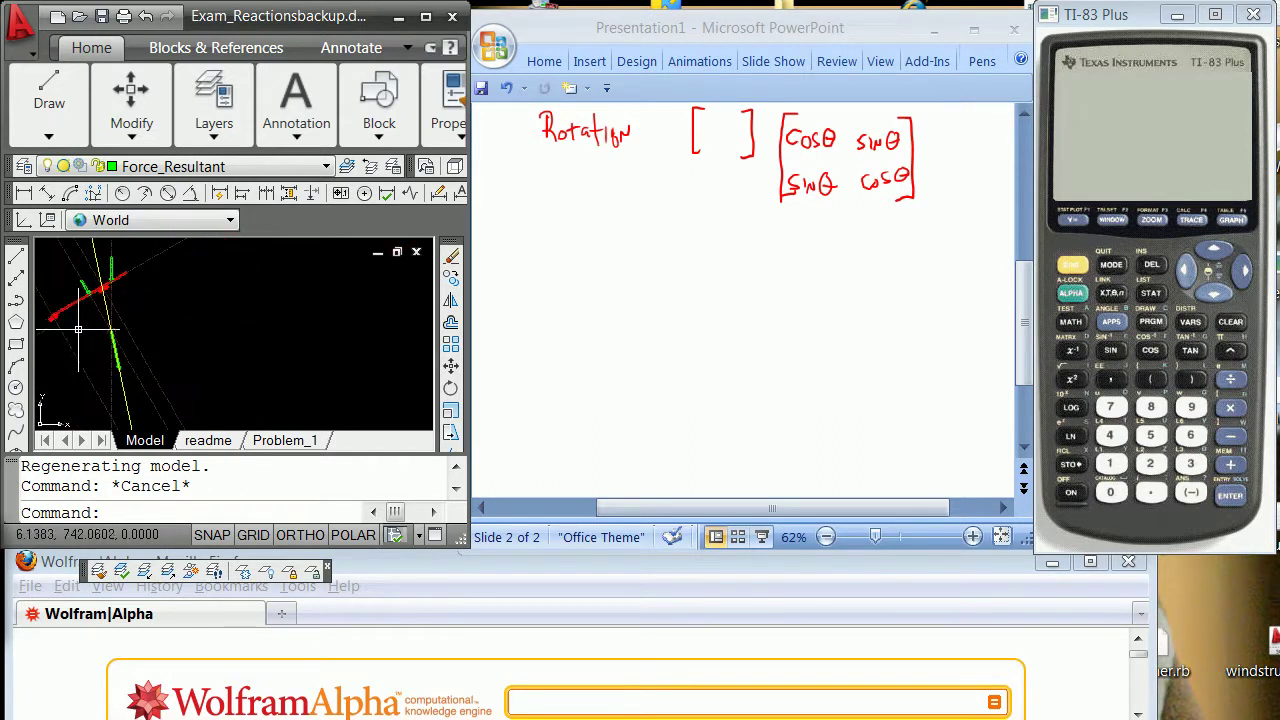
scroll(80, 352, "up", 5)
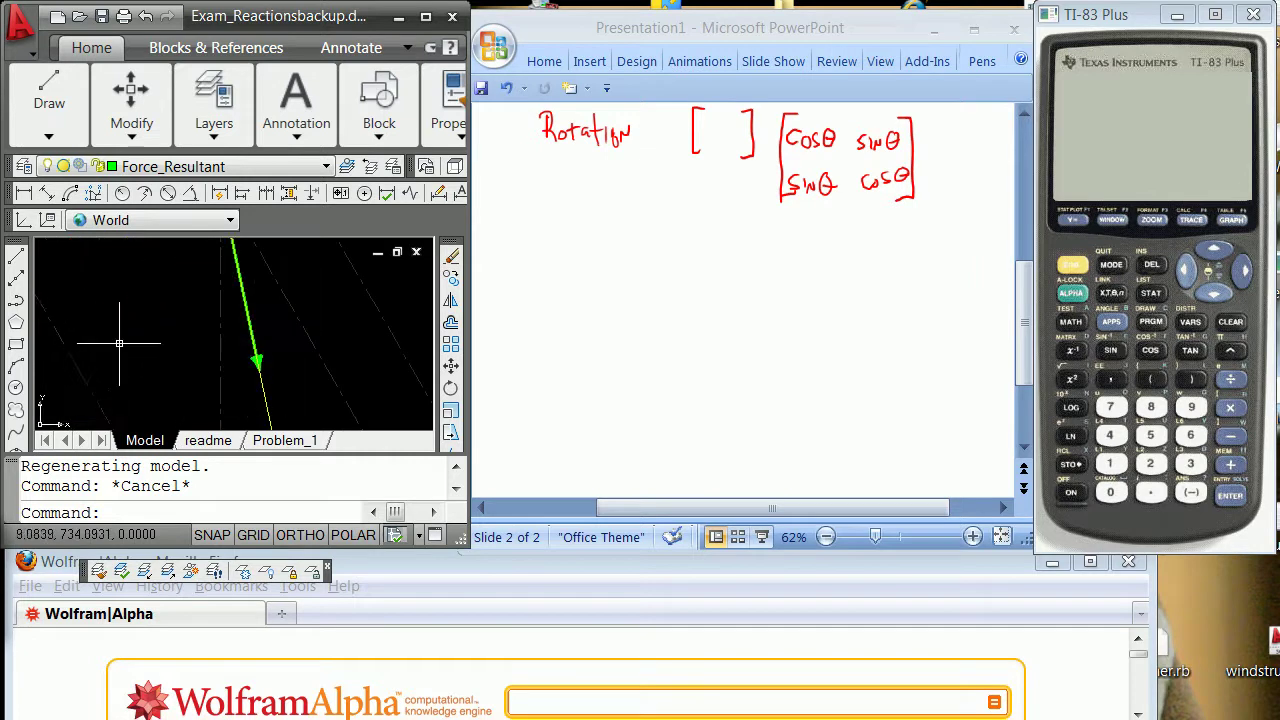
scroll(161, 330, "down", 1)
scroll(161, 330, "up", 1)
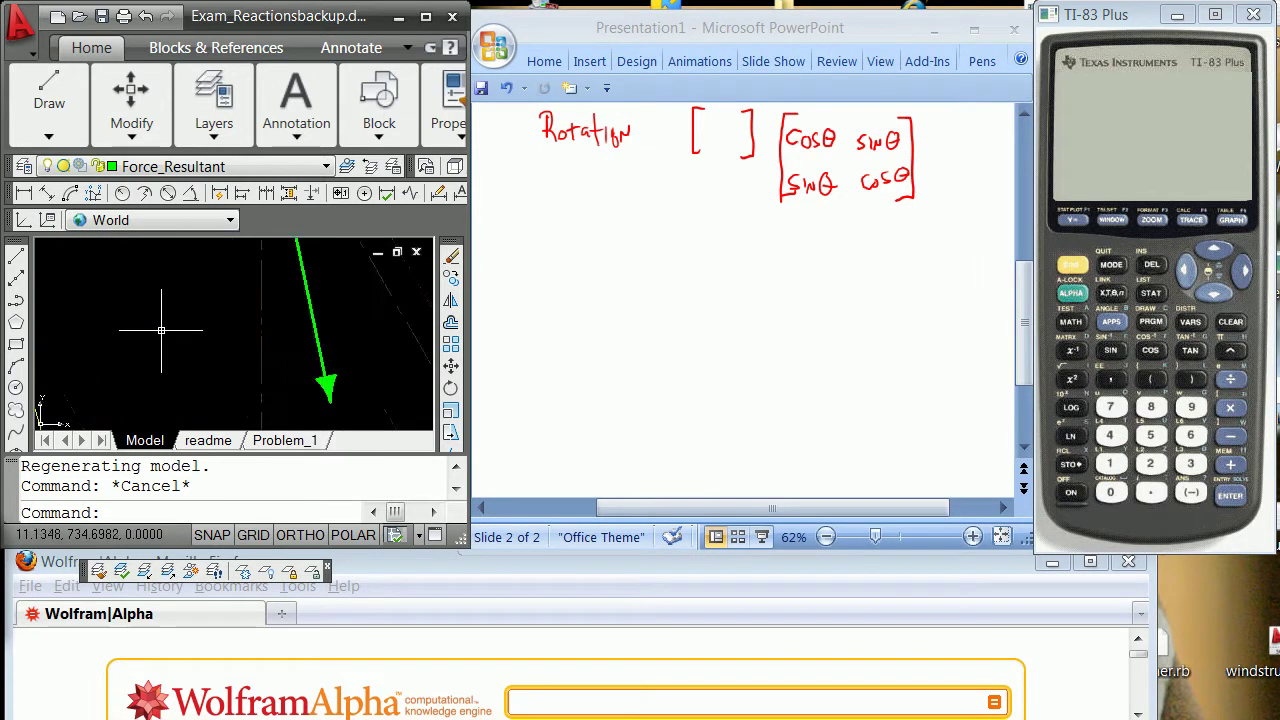
scroll(161, 330, "down", 1)
scroll(161, 330, "up", 1)
scroll(161, 330, "down", 3)
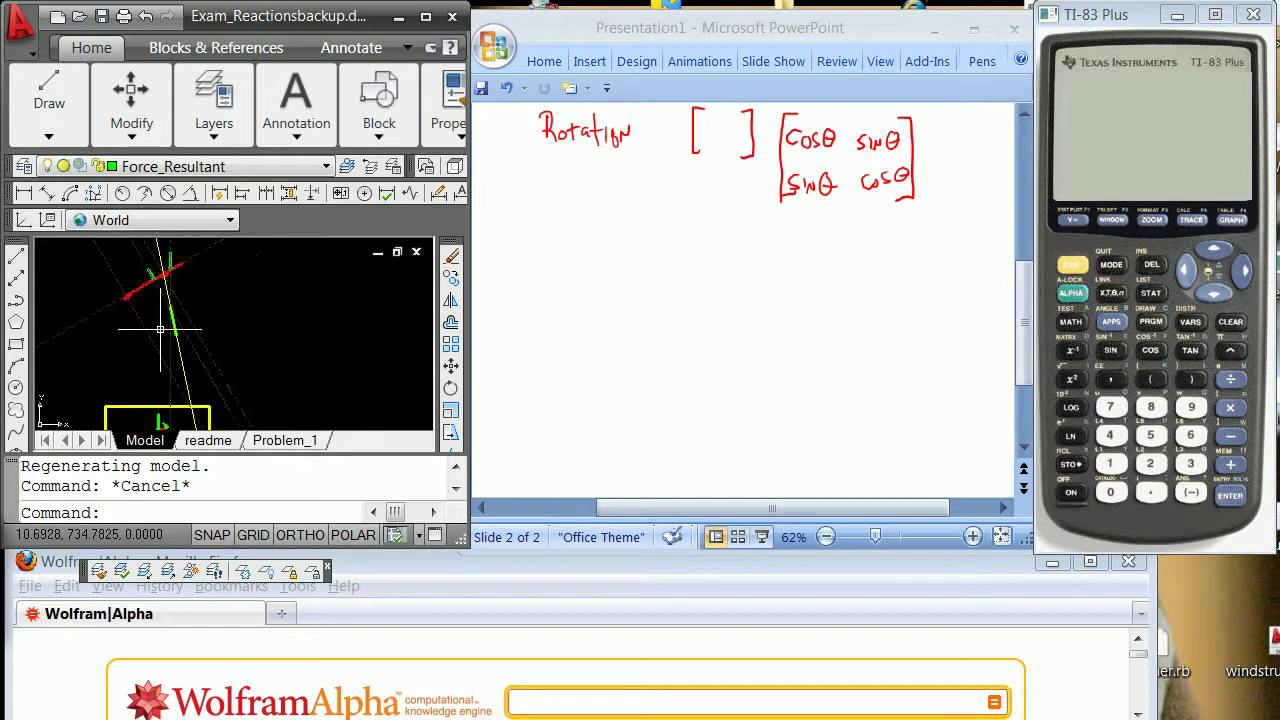
scroll(157, 280, "up", 3)
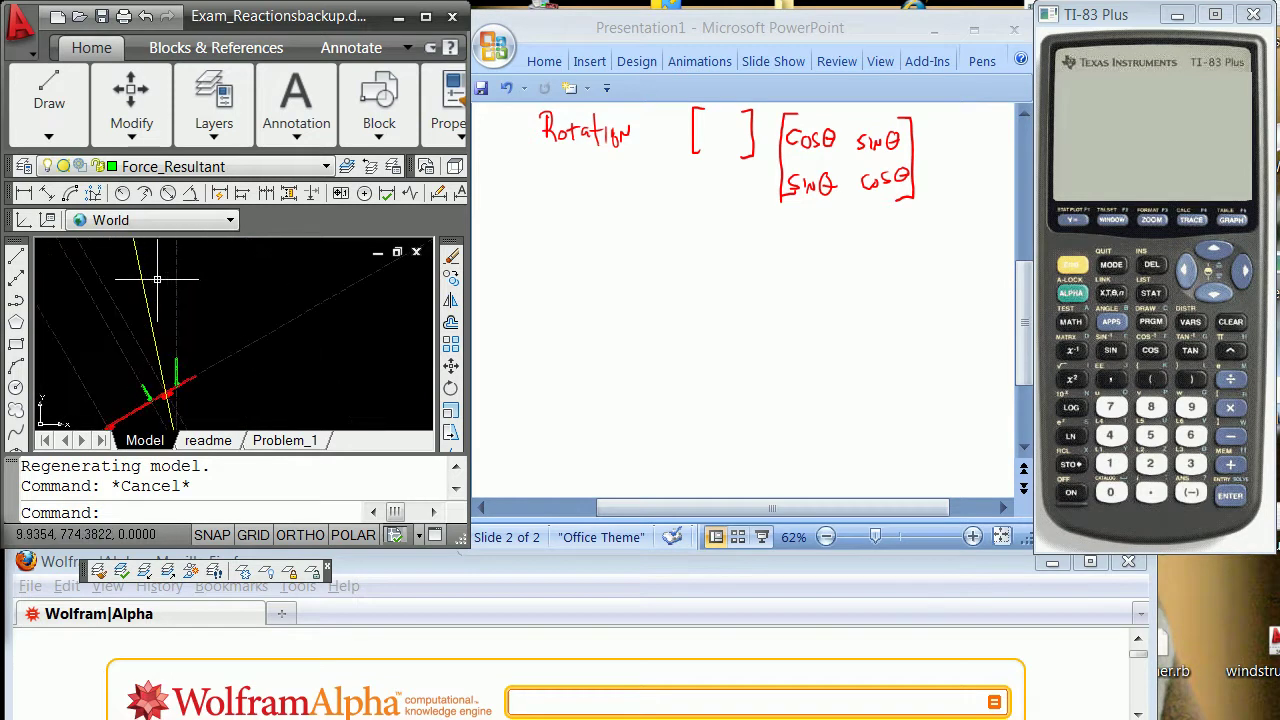
scroll(181, 365, "down", 1)
scroll(177, 362, "down", 1)
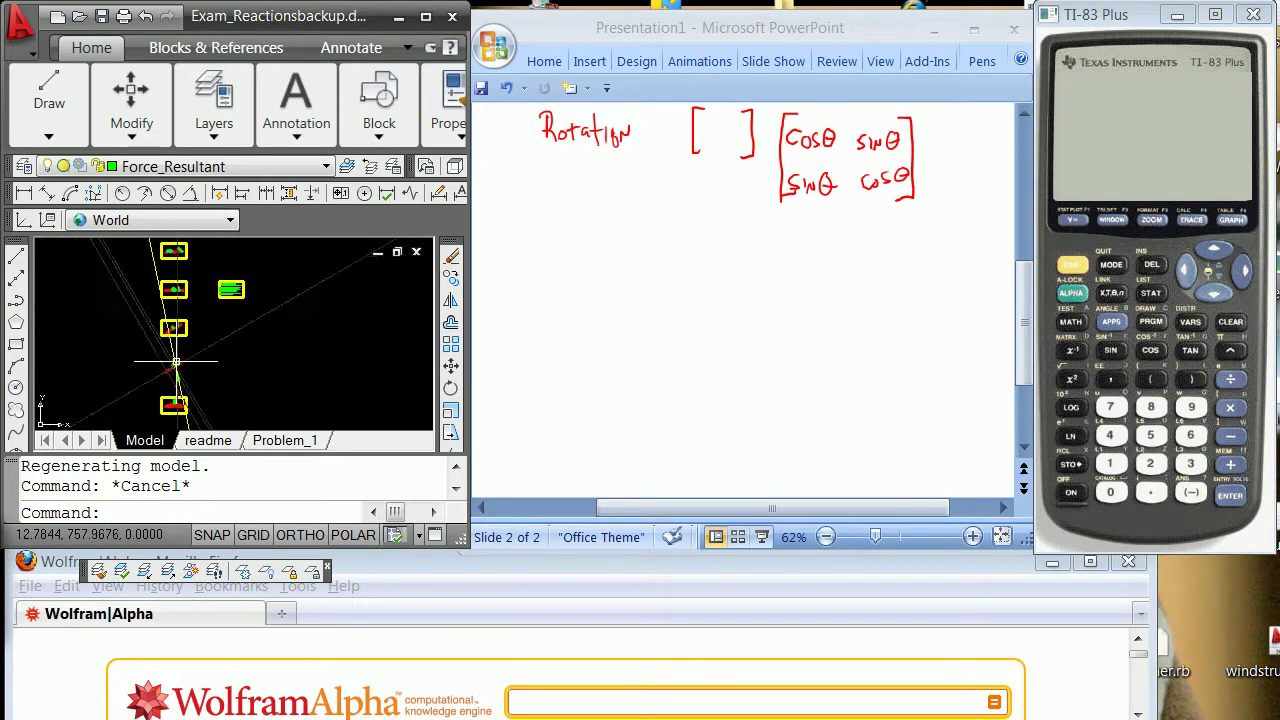
scroll(169, 380, "up", 3)
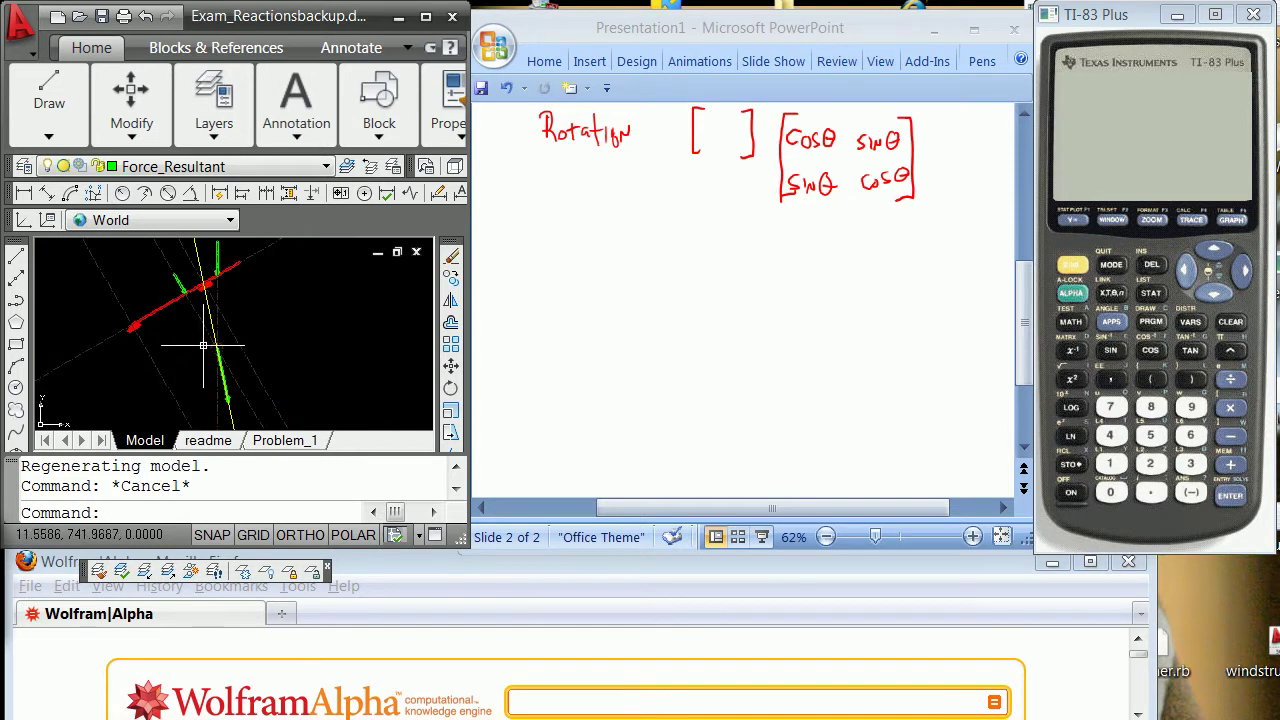
scroll(200, 307, "down", 1)
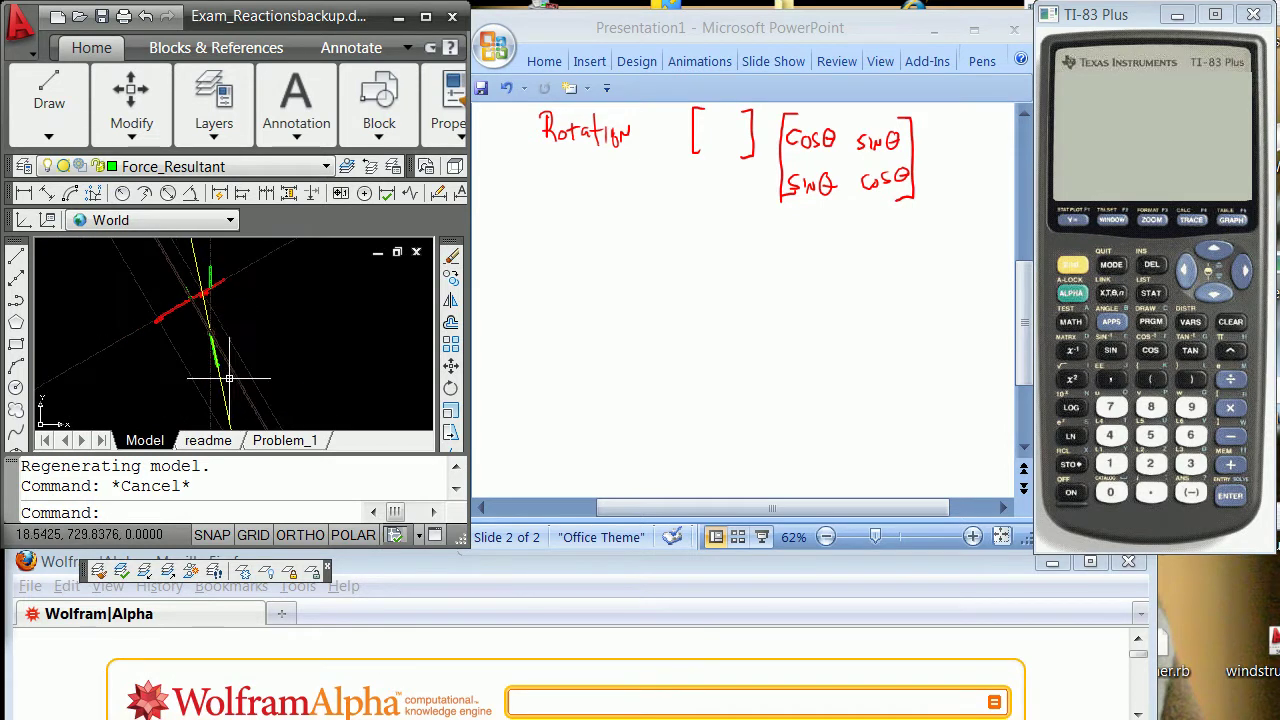
scroll(229, 379, "up", 2)
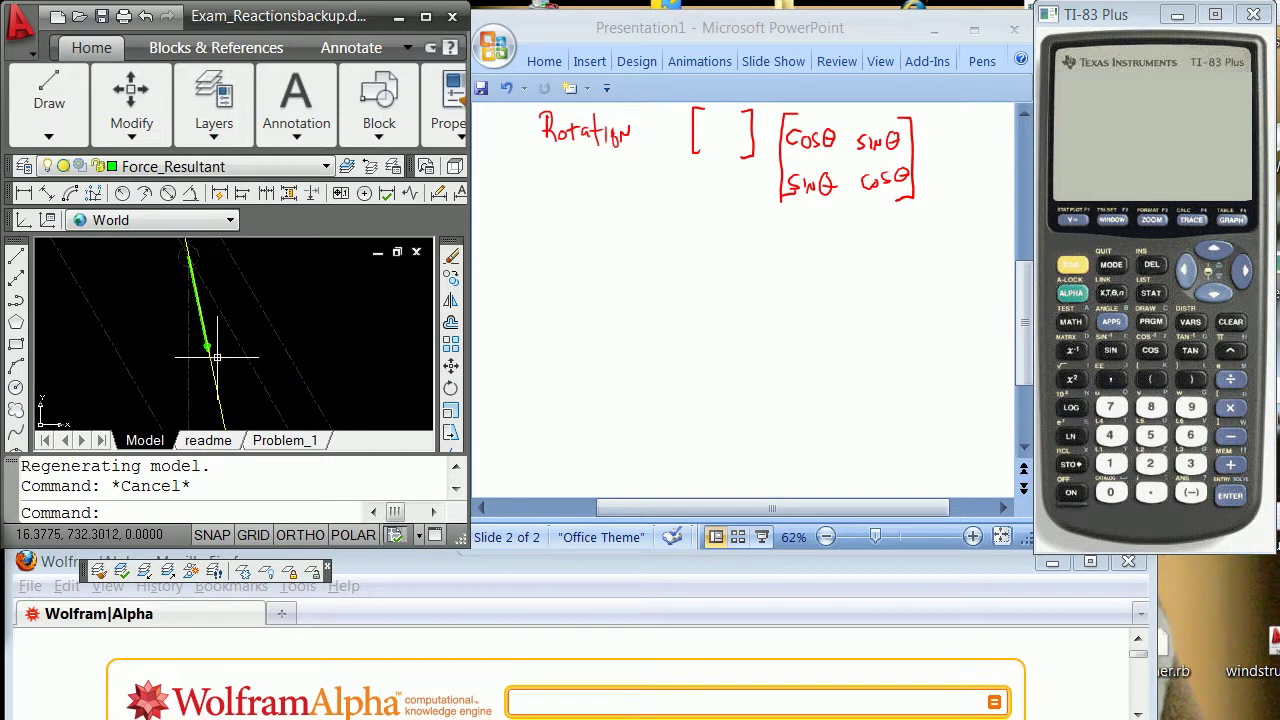
scroll(212, 316, "up", 2)
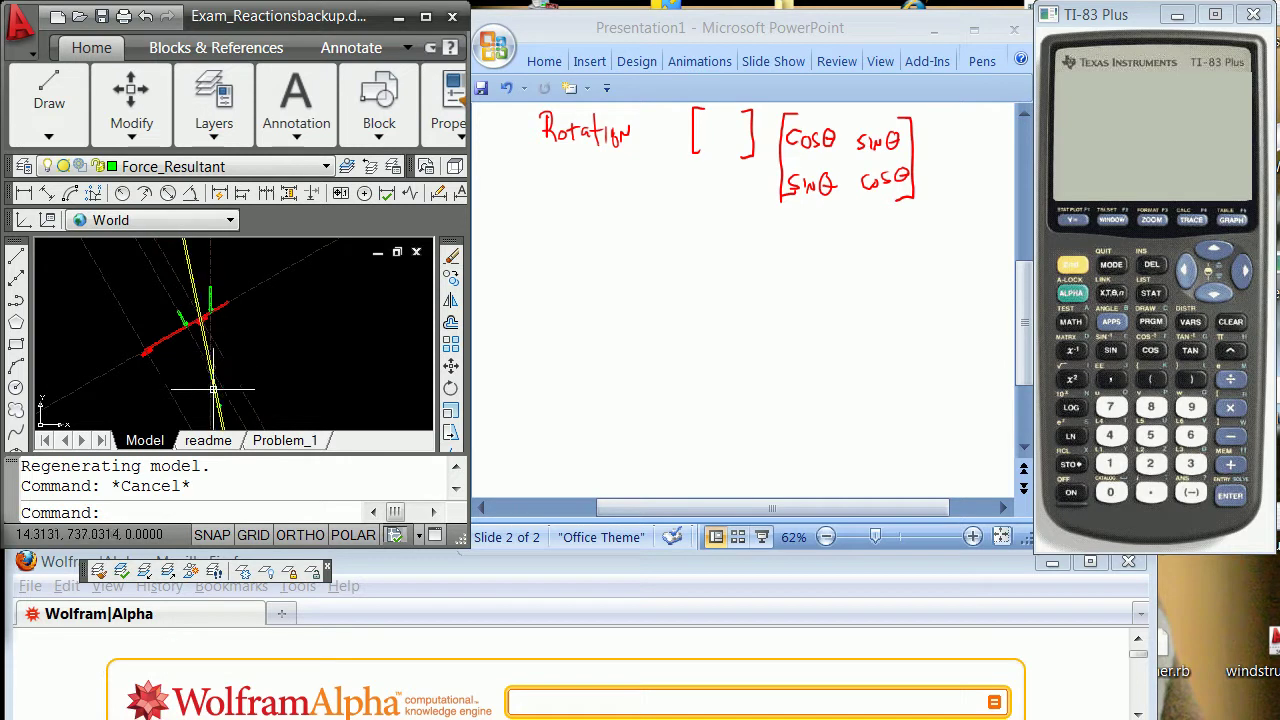
scroll(200, 379, "down", 2)
scroll(200, 383, "up", 2)
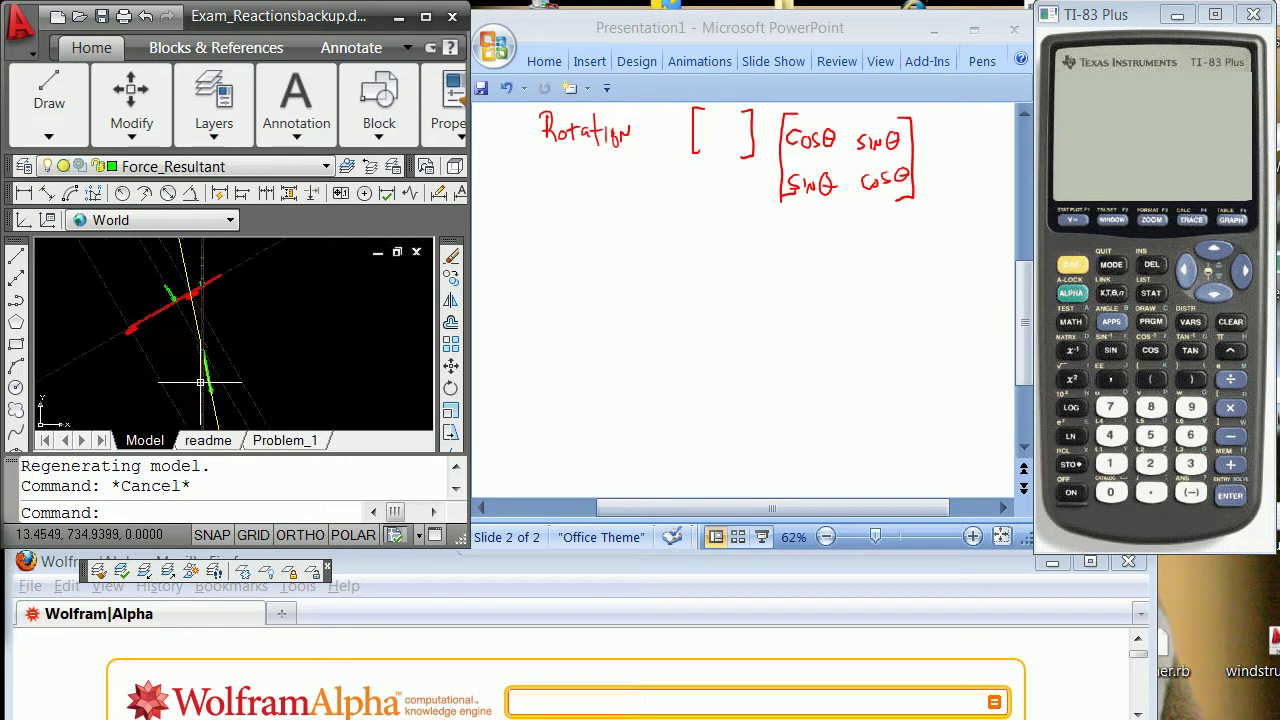
scroll(196, 325, "up", 2)
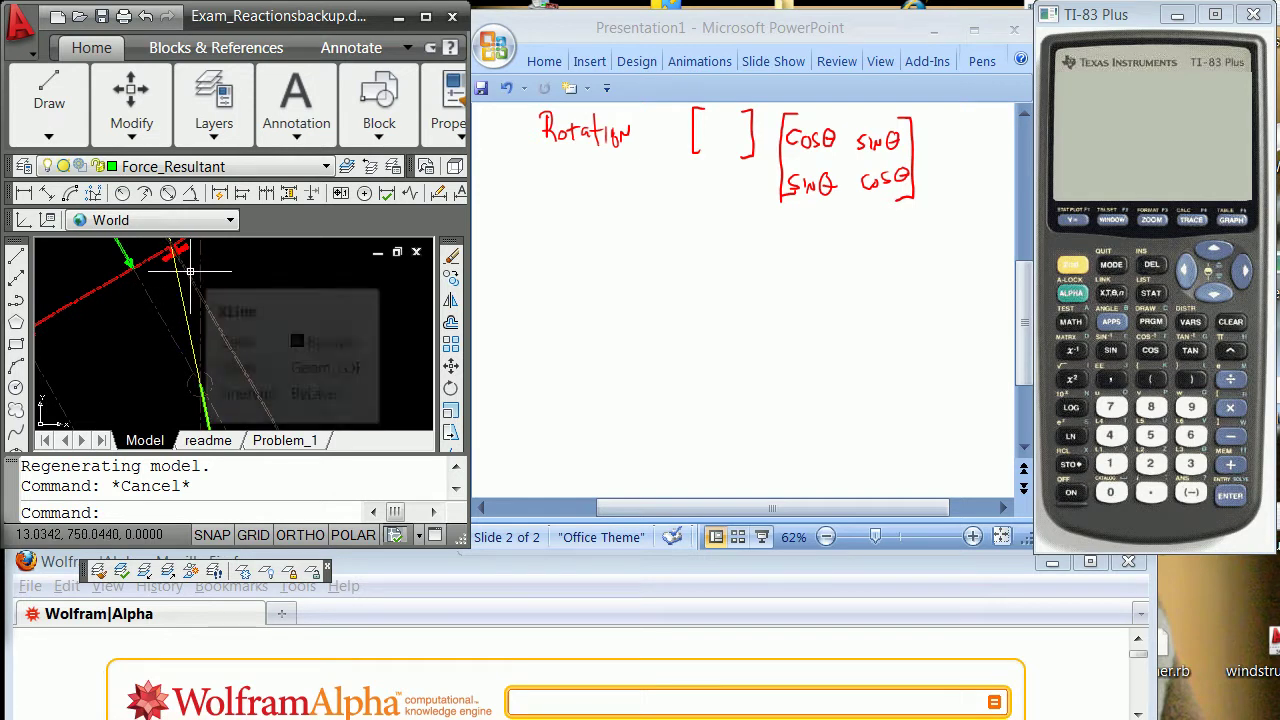
scroll(175, 298, "down", 2)
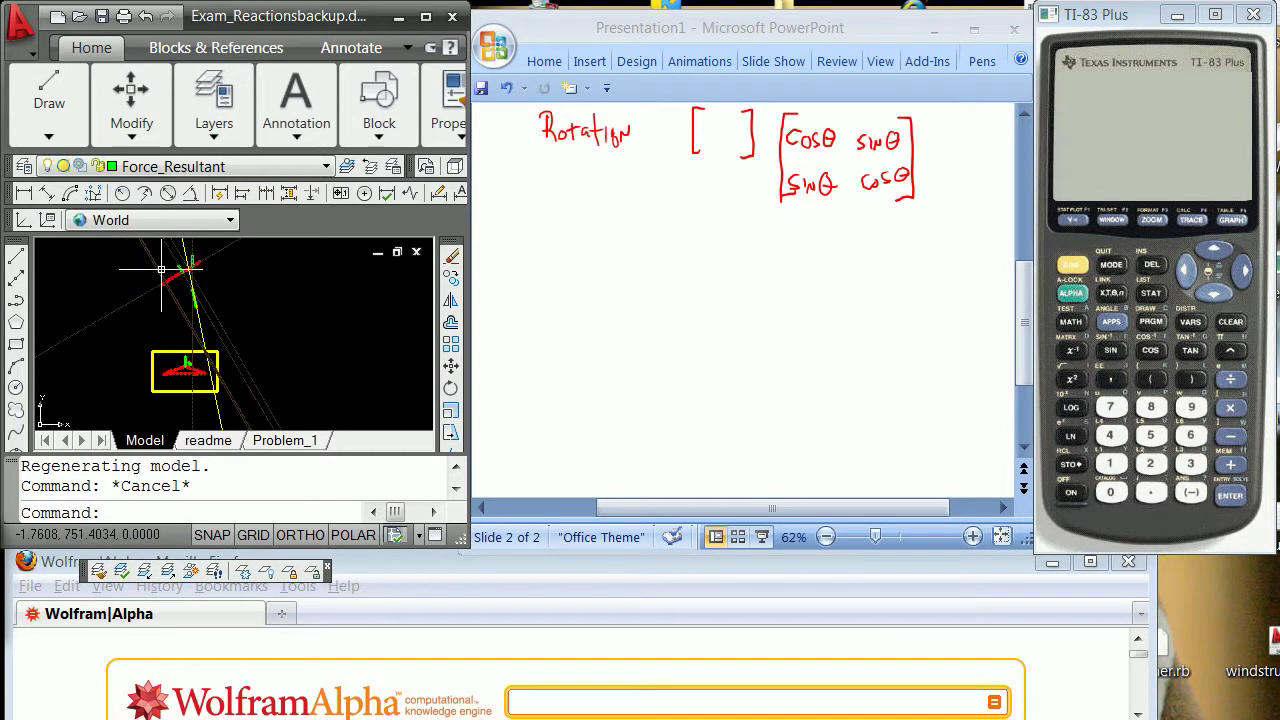
scroll(161, 269, "up", 3)
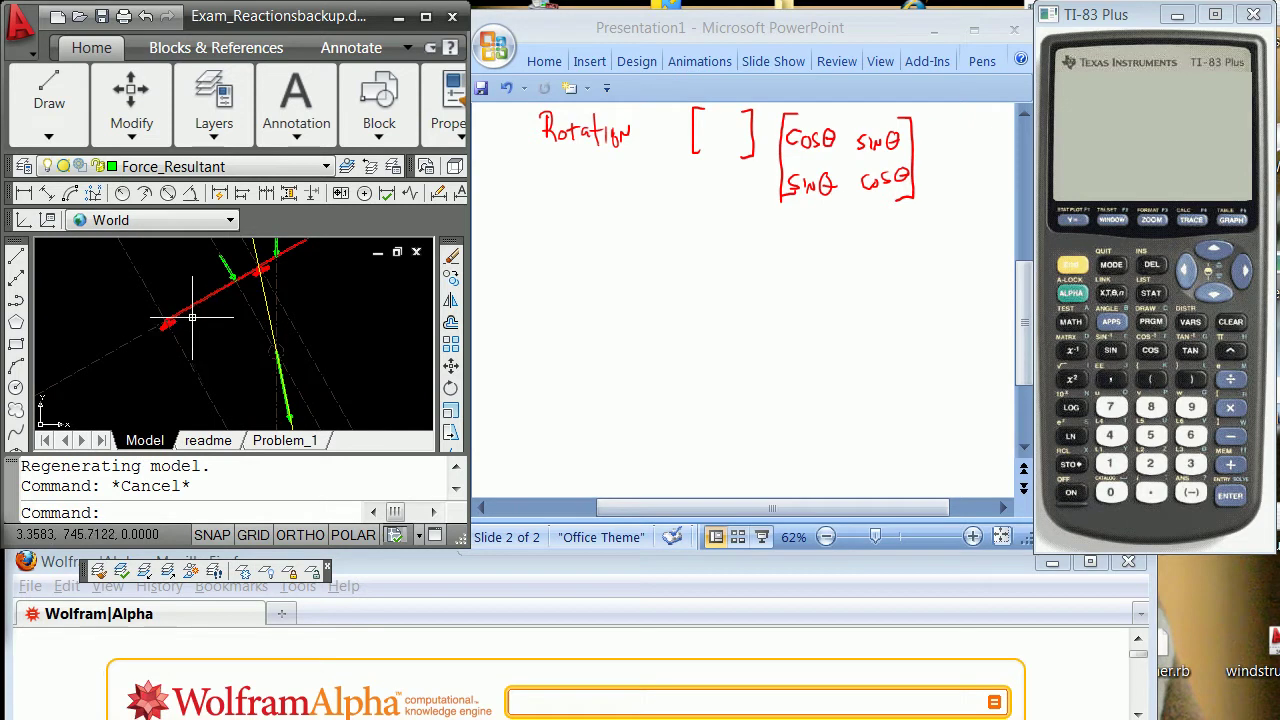
scroll(161, 318, "down", 3)
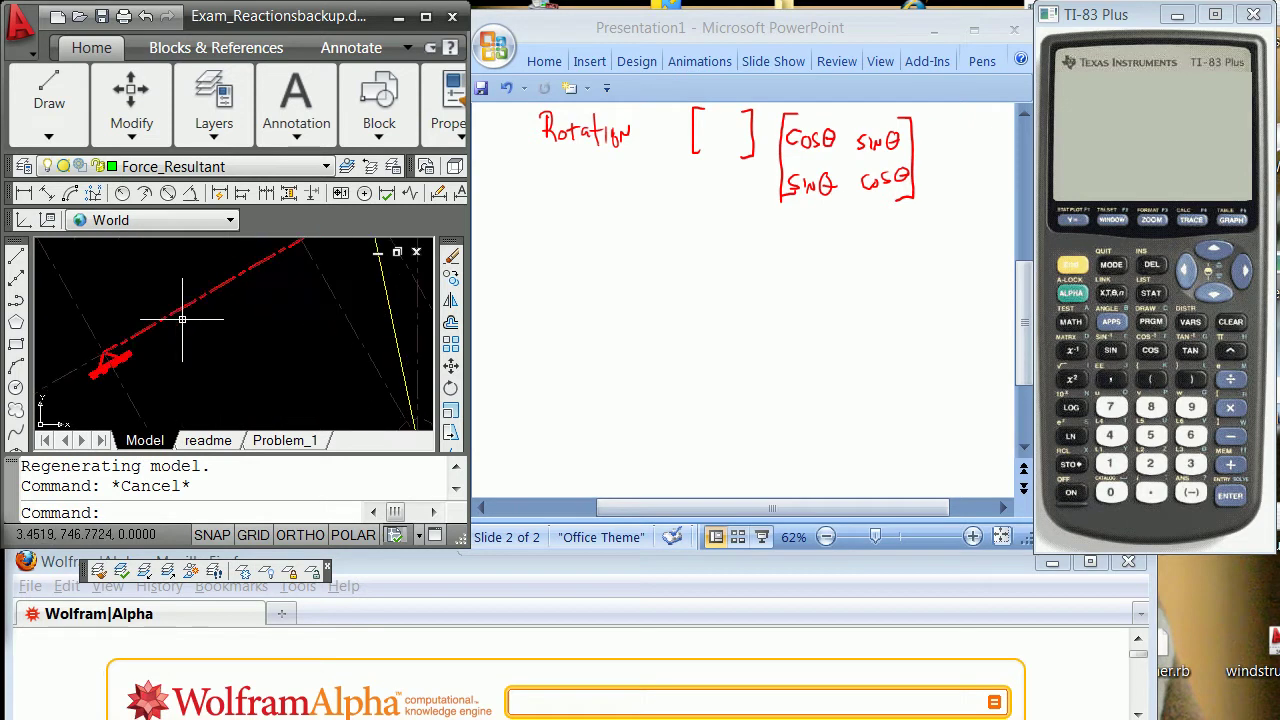
mouse_move(159, 317)
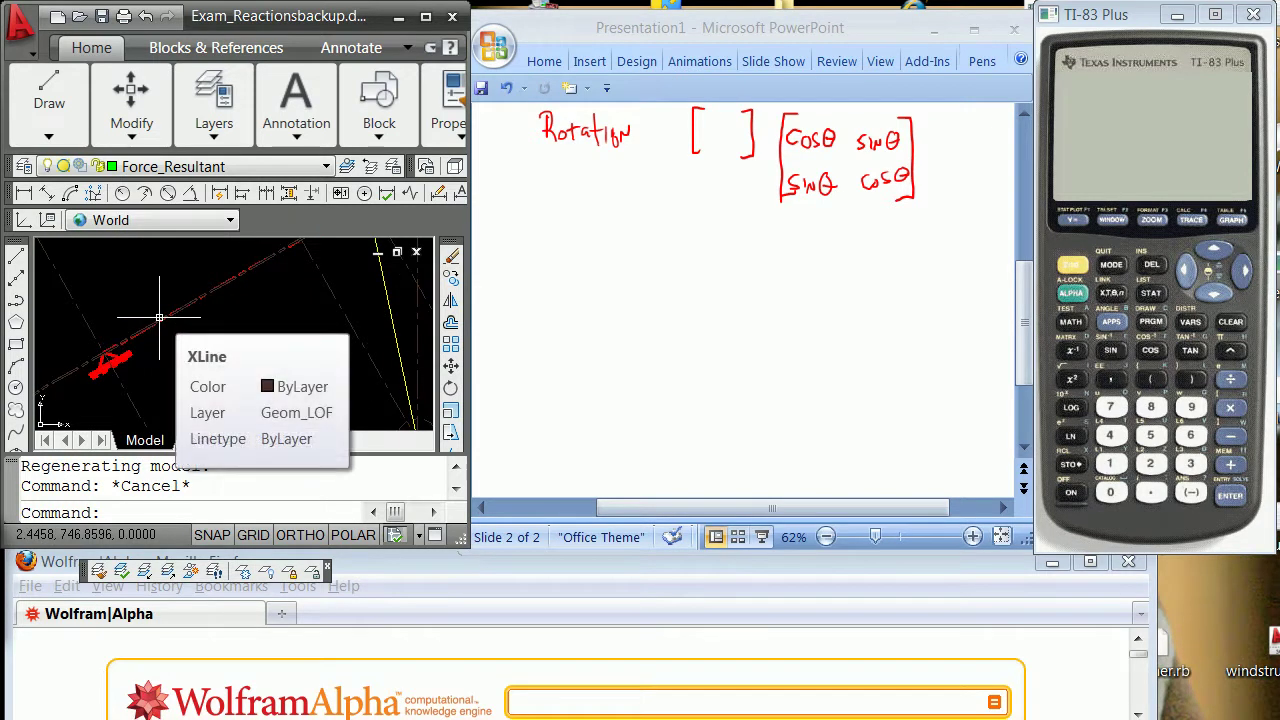
type("uc")
key("Return")
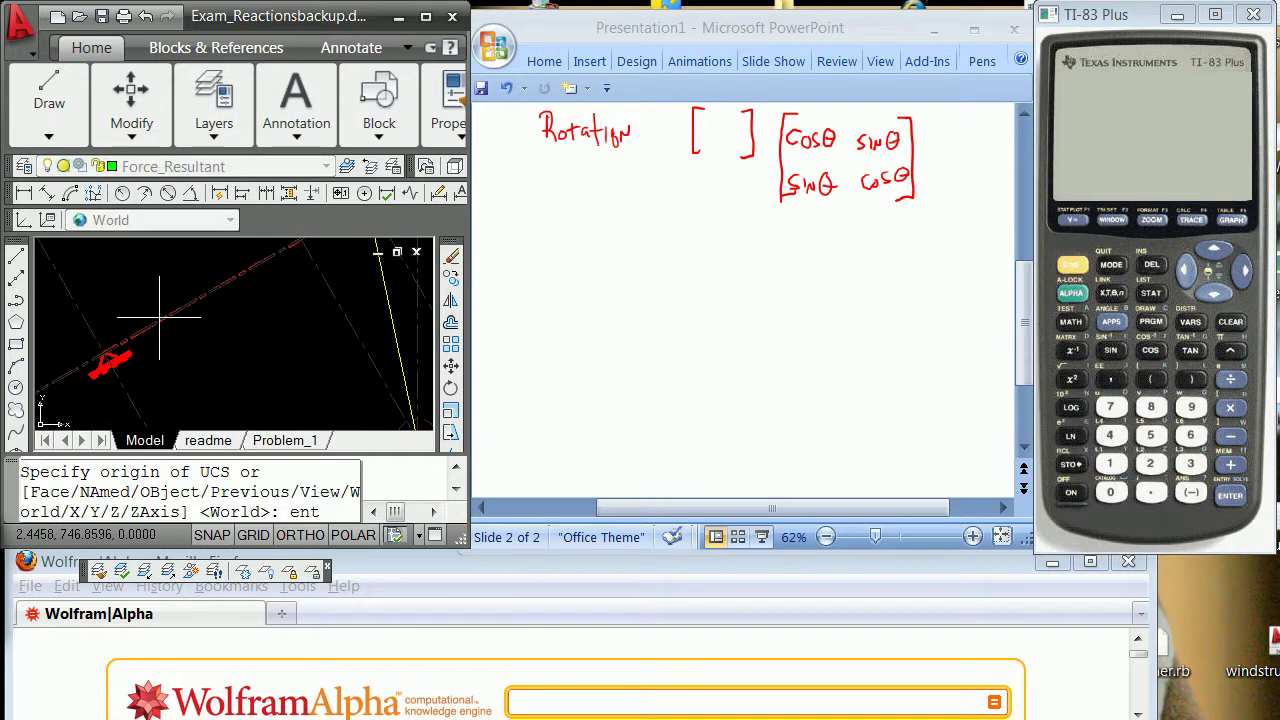
type("ent")
key("Return")
left_click(140, 331)
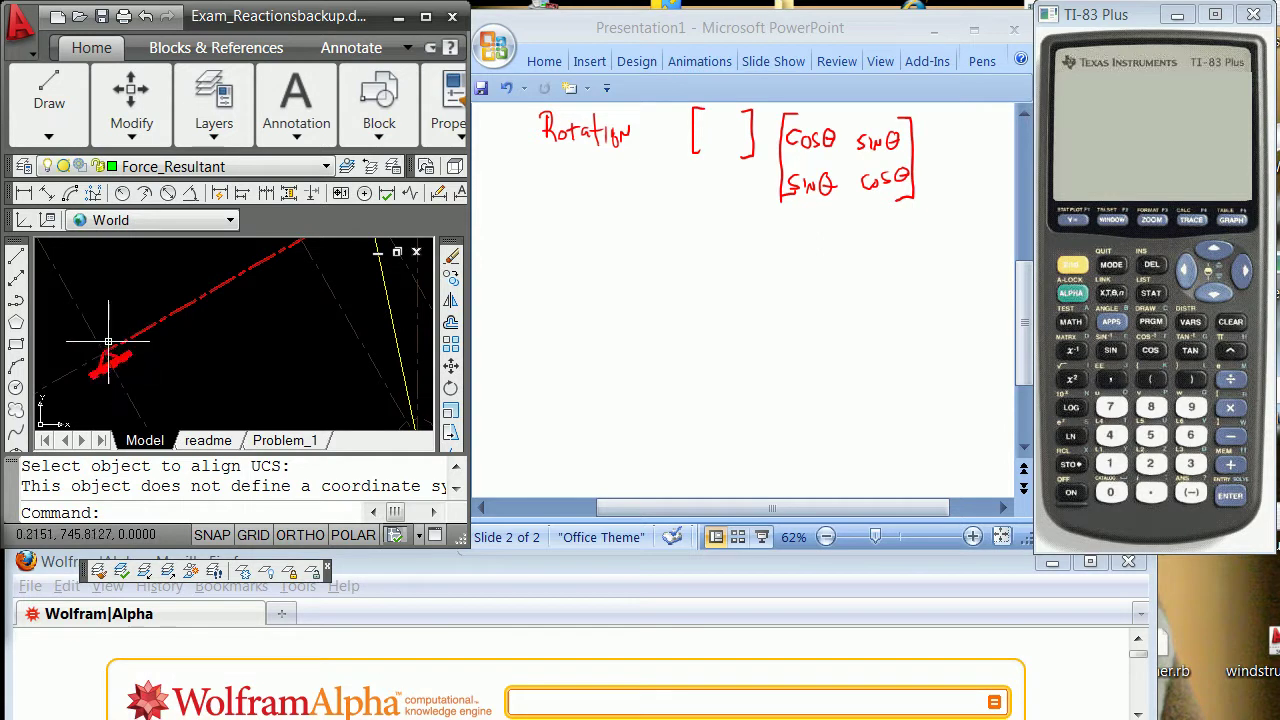
scroll(131, 356, "up", 2)
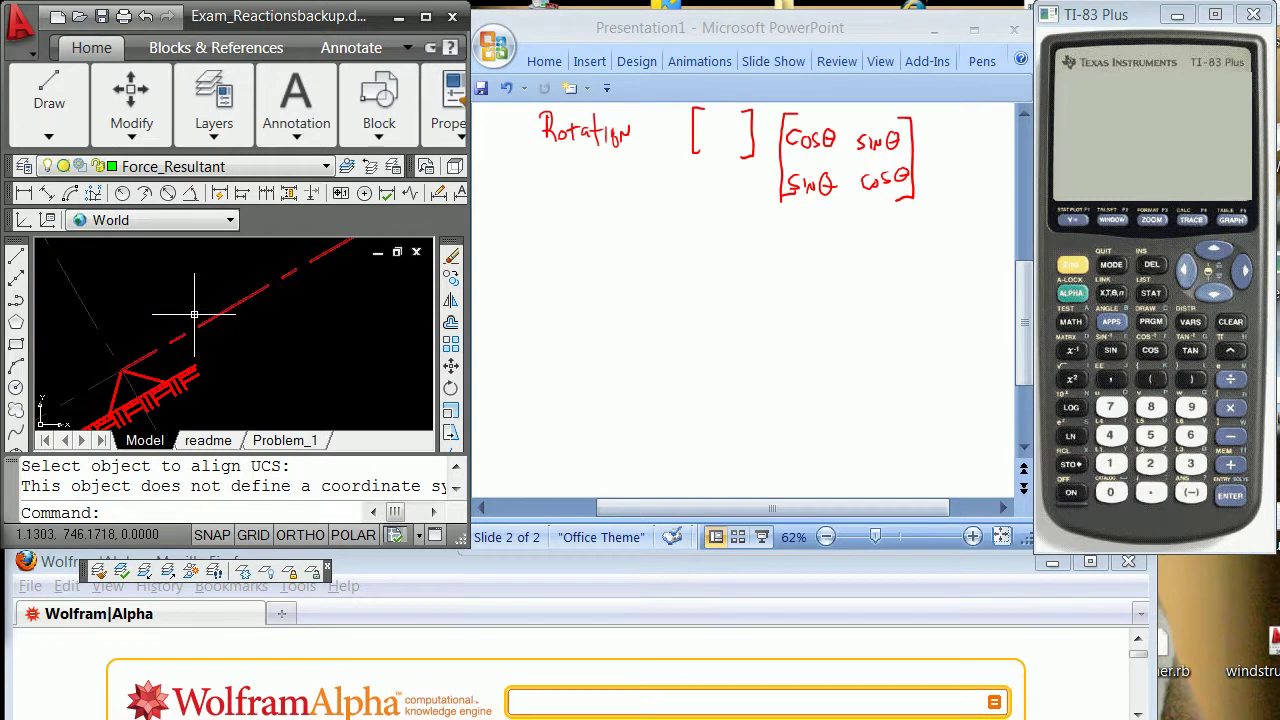
scroll(194, 314, "down", 2)
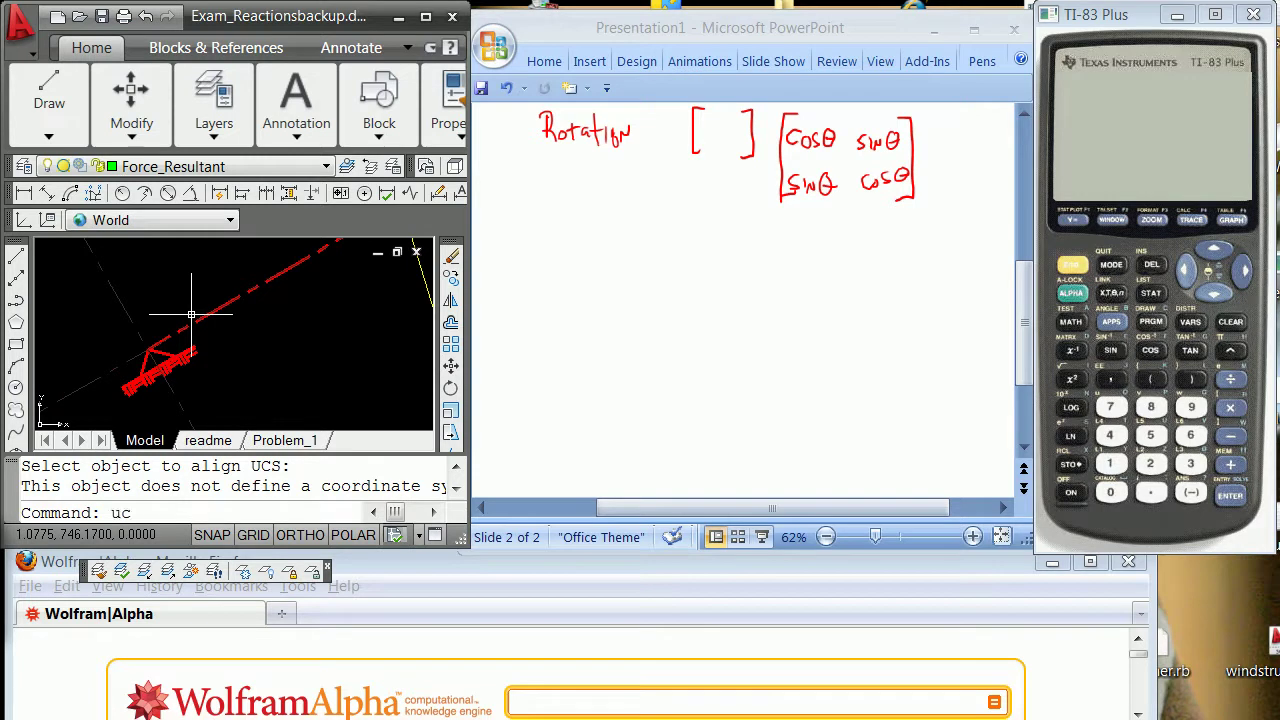
Define a 3-point UCS with origin at the beam's endpoint and X along the beam, using Nearest snaps.
key("Return")
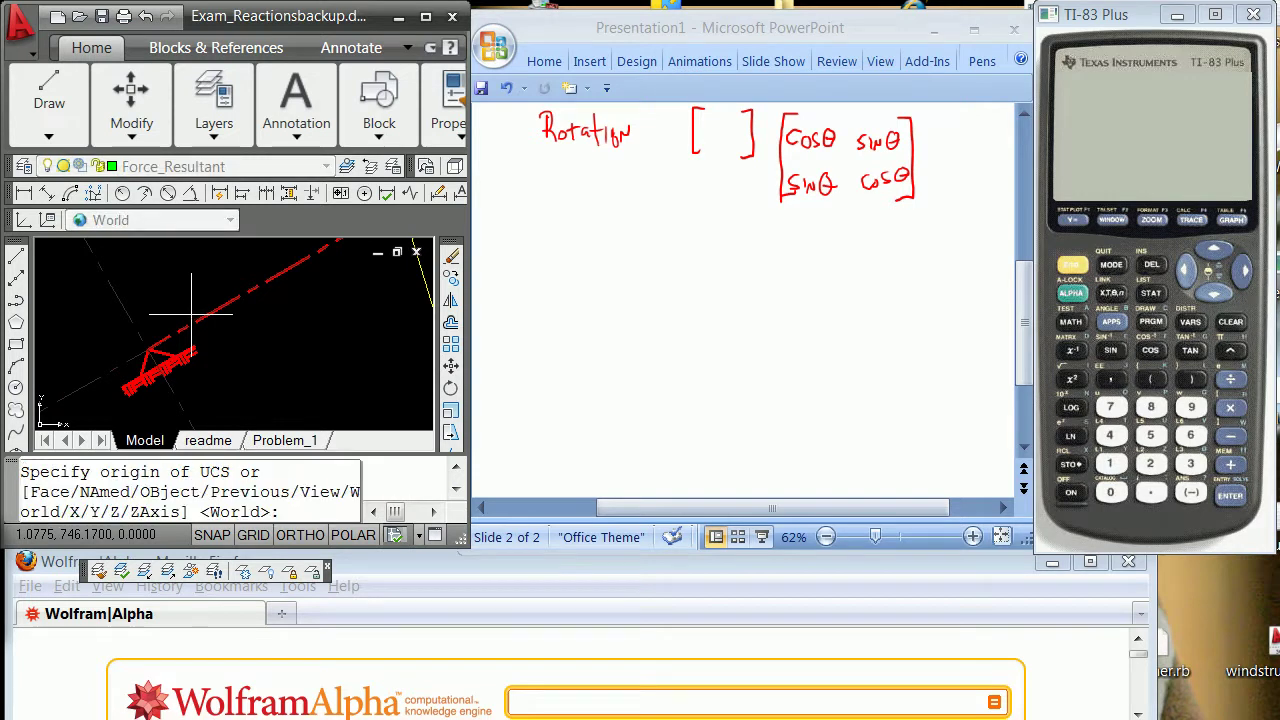
key("Return")
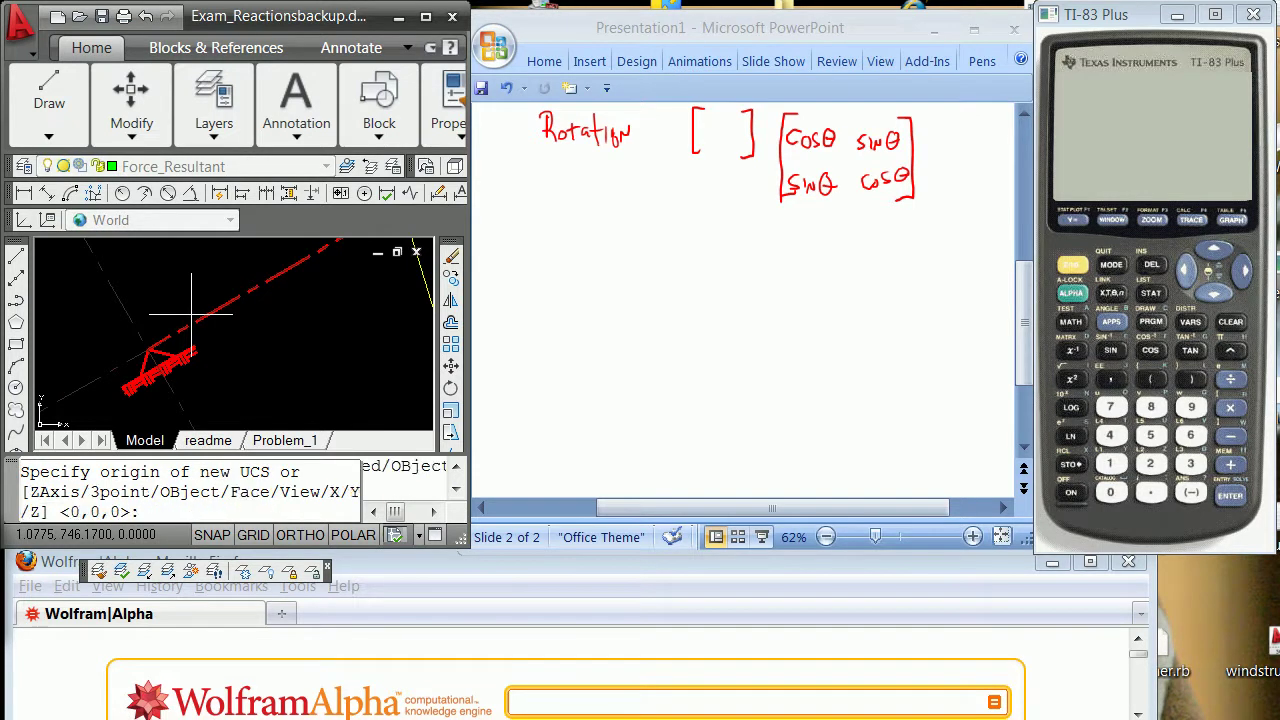
type("3p")
key("Return")
type("end")
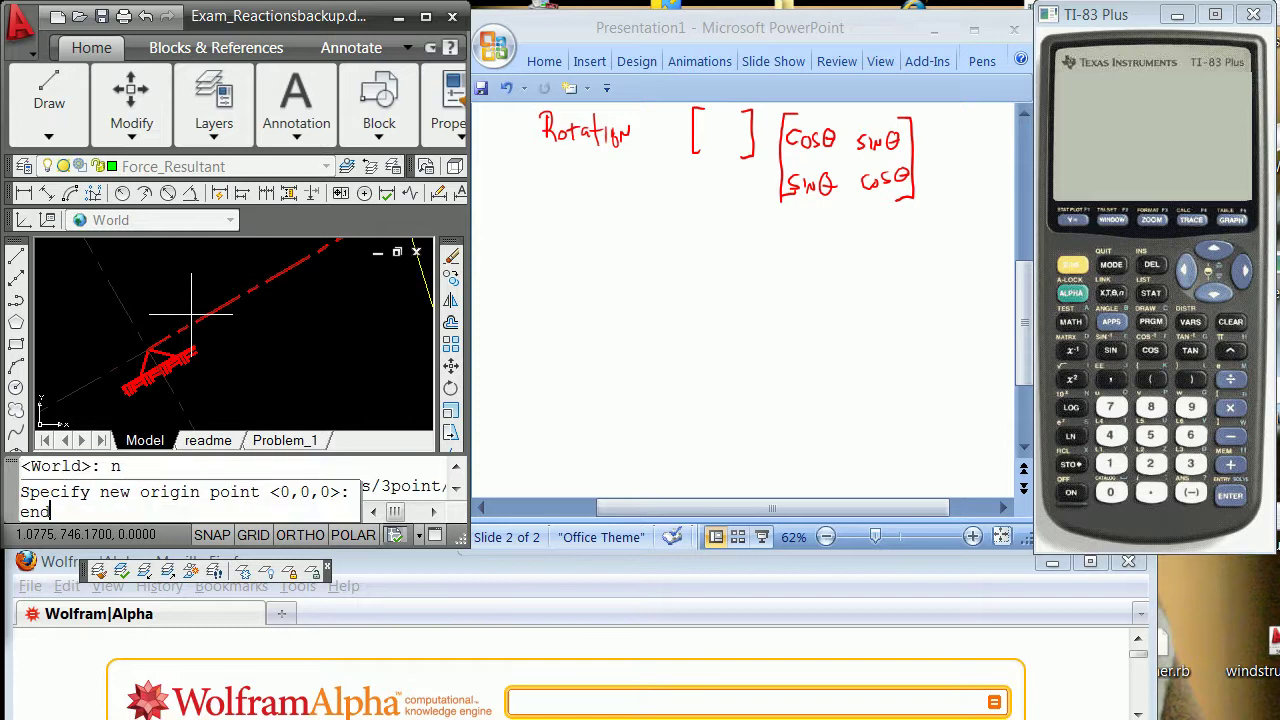
key("Return")
left_click(150, 352)
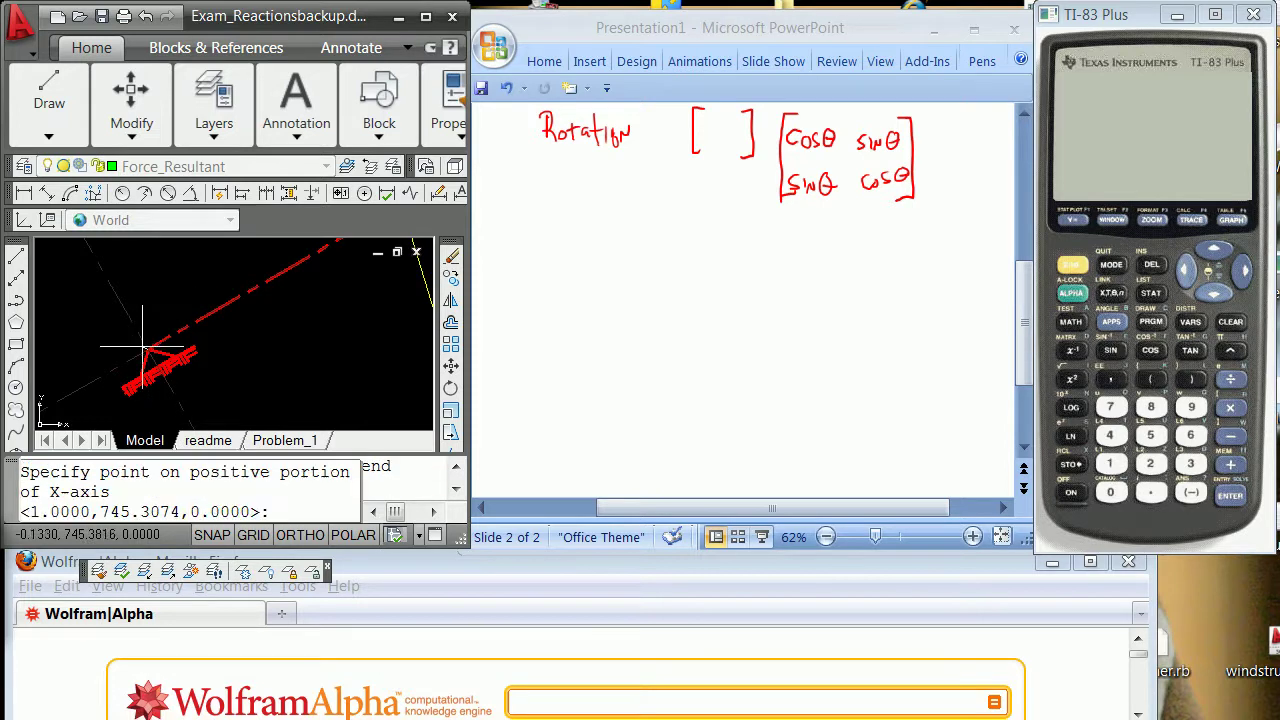
right_click(168, 335, "shift")
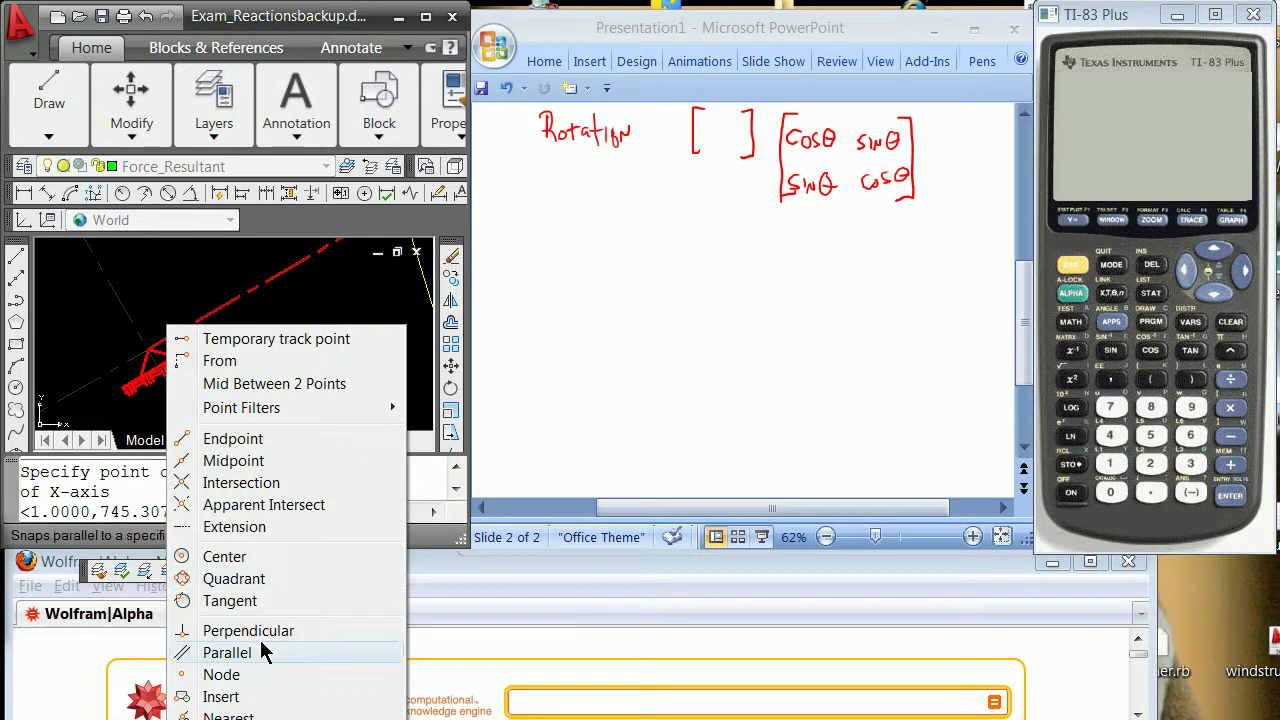
left_click(228, 716)
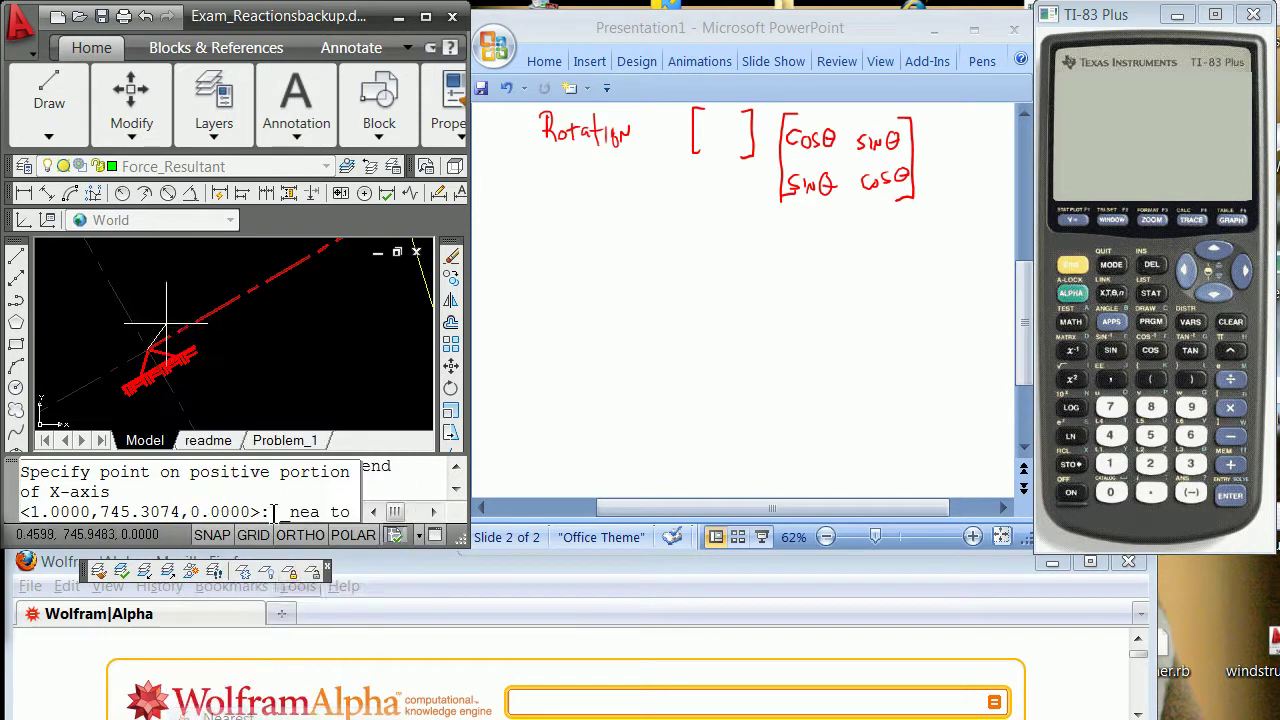
left_click(260, 280)
right_click(150, 270, "shift")
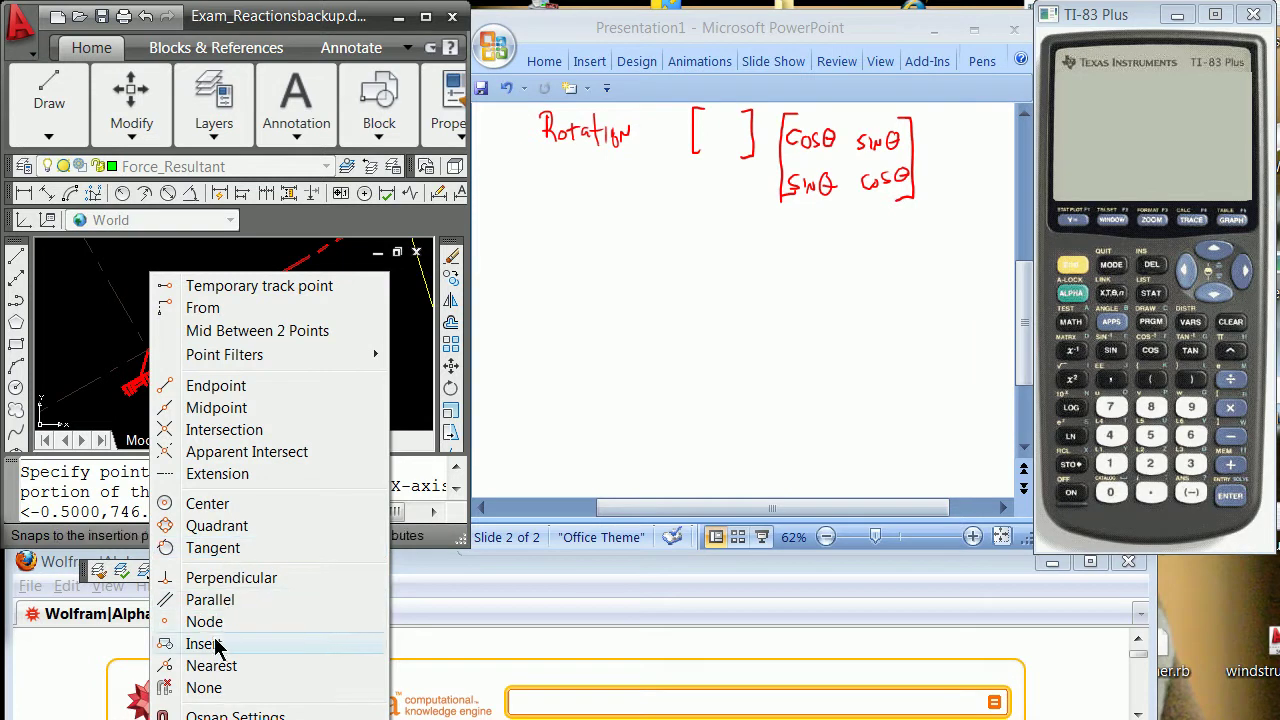
left_click(200, 665)
left_click(114, 288)
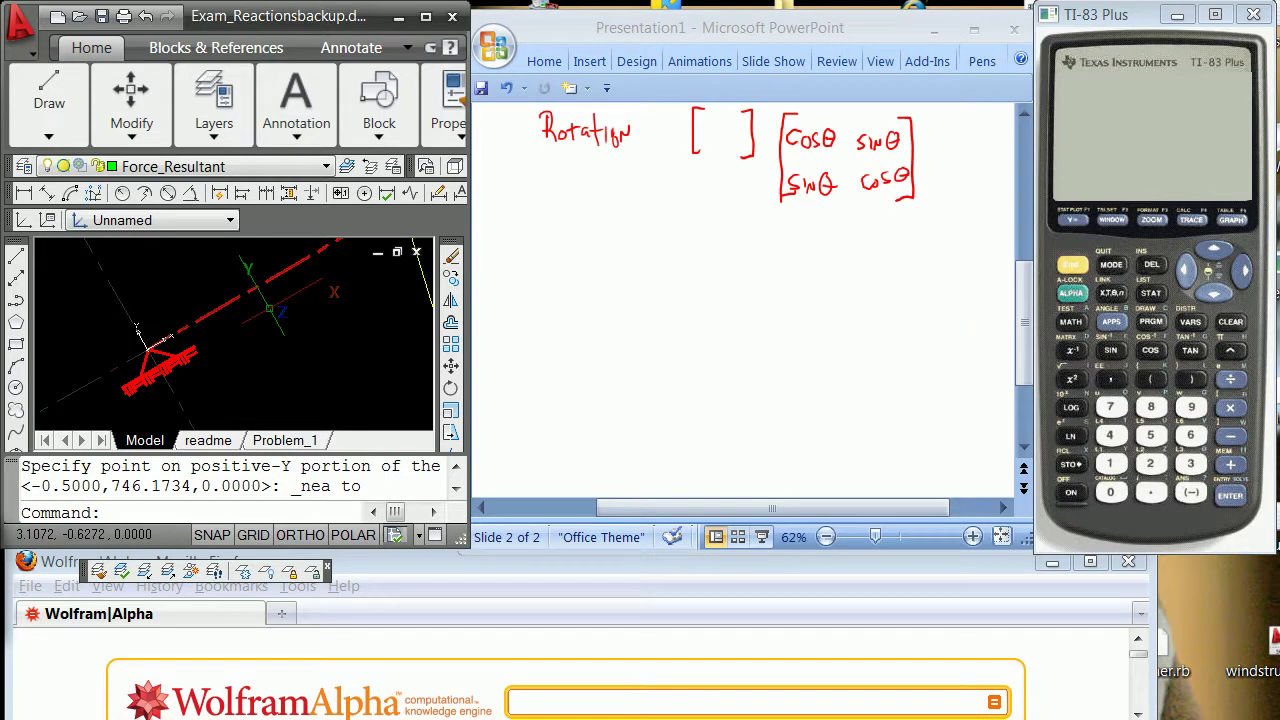
Show the plan view of the new UCS and zoom centred on origin 0,0.
type("n")
key("Return")
key("Return")
type("z")
key("Return")
type("c")
key("Return")
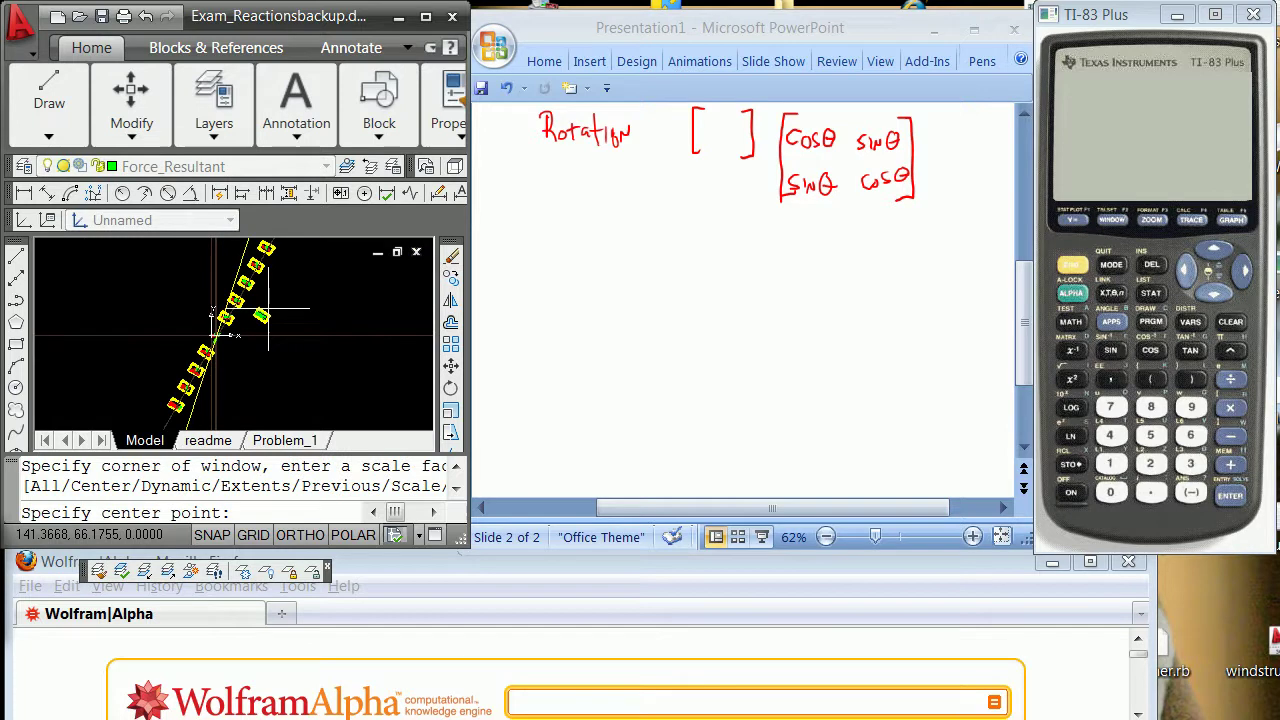
key("Return")
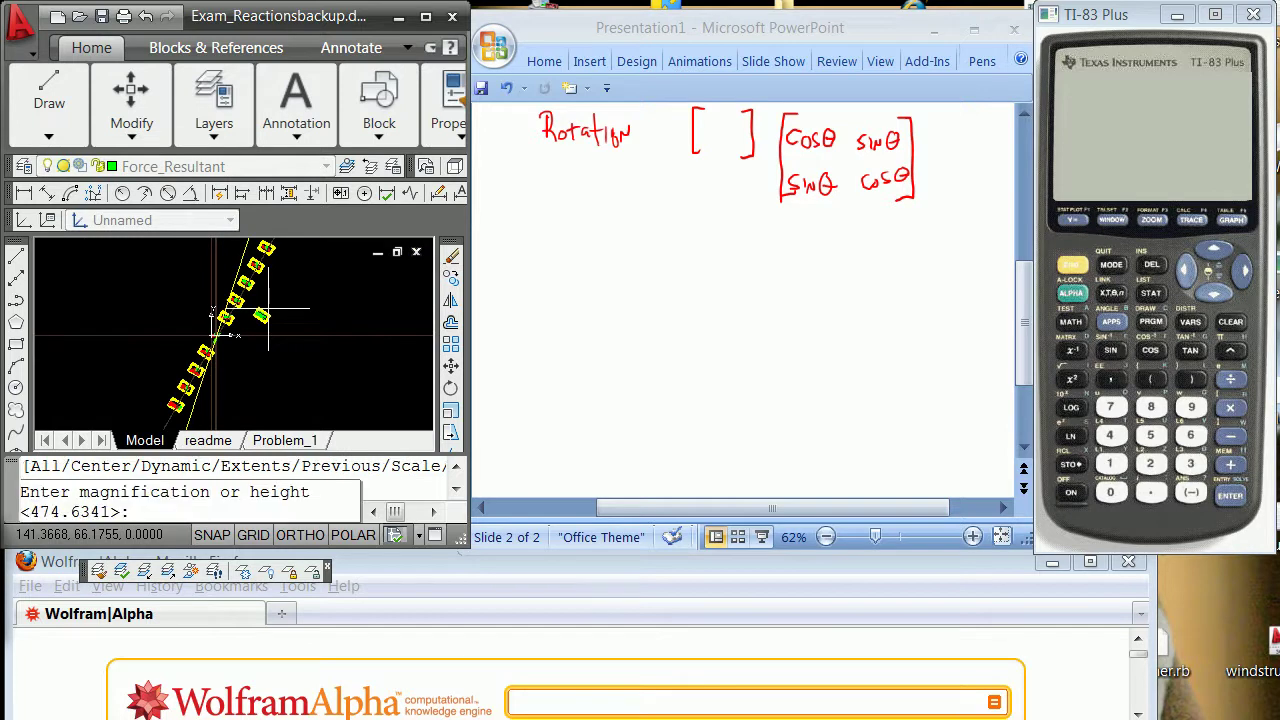
key("Return")
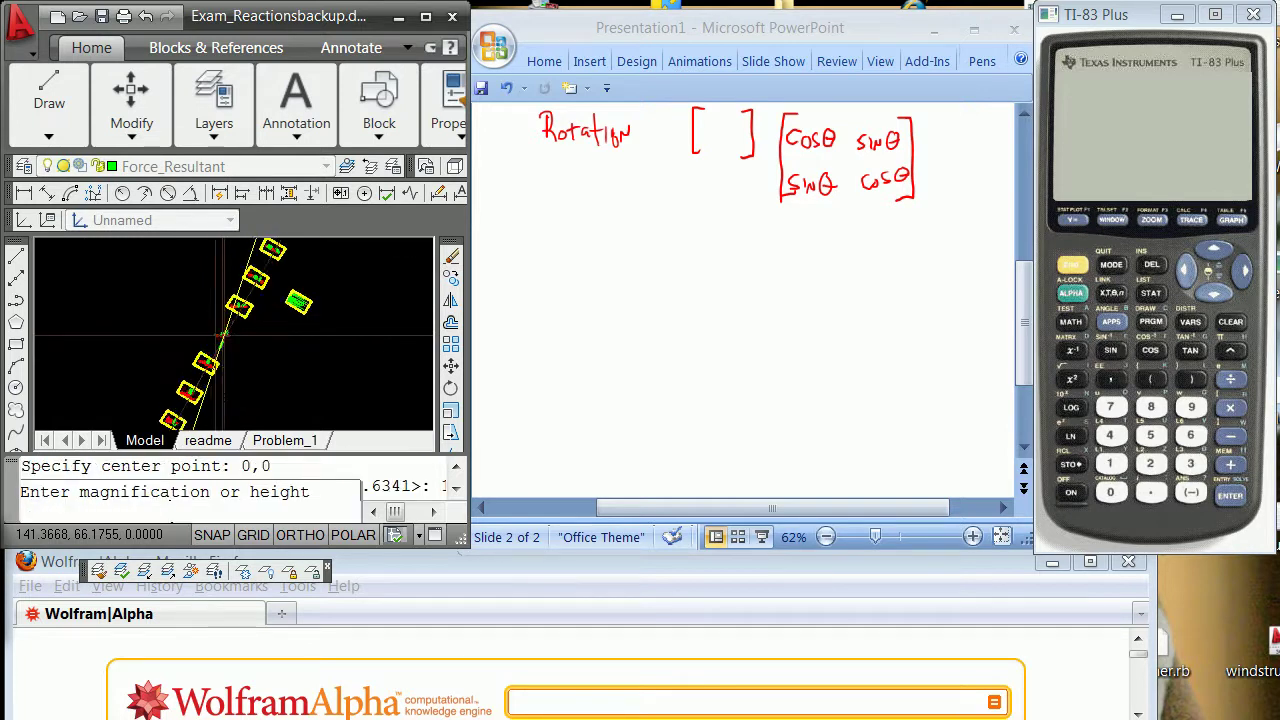
scroll(276, 322, "up", 4)
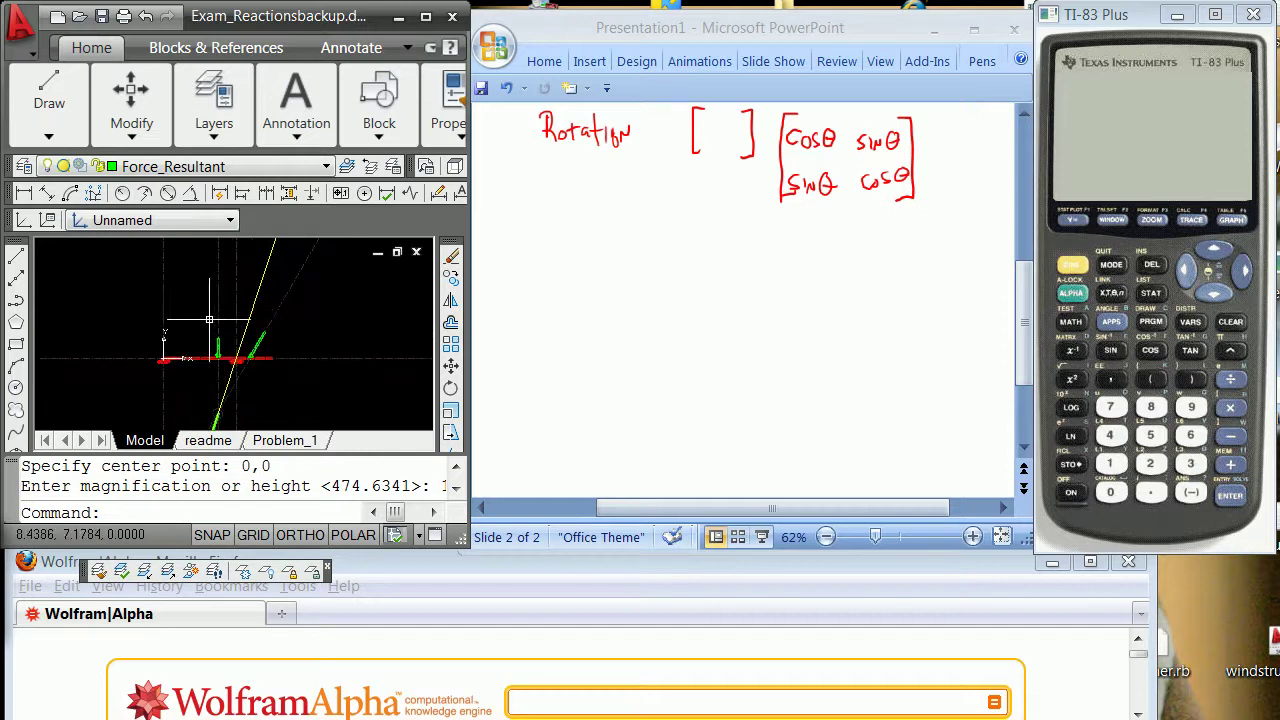
scroll(251, 360, "down", 2)
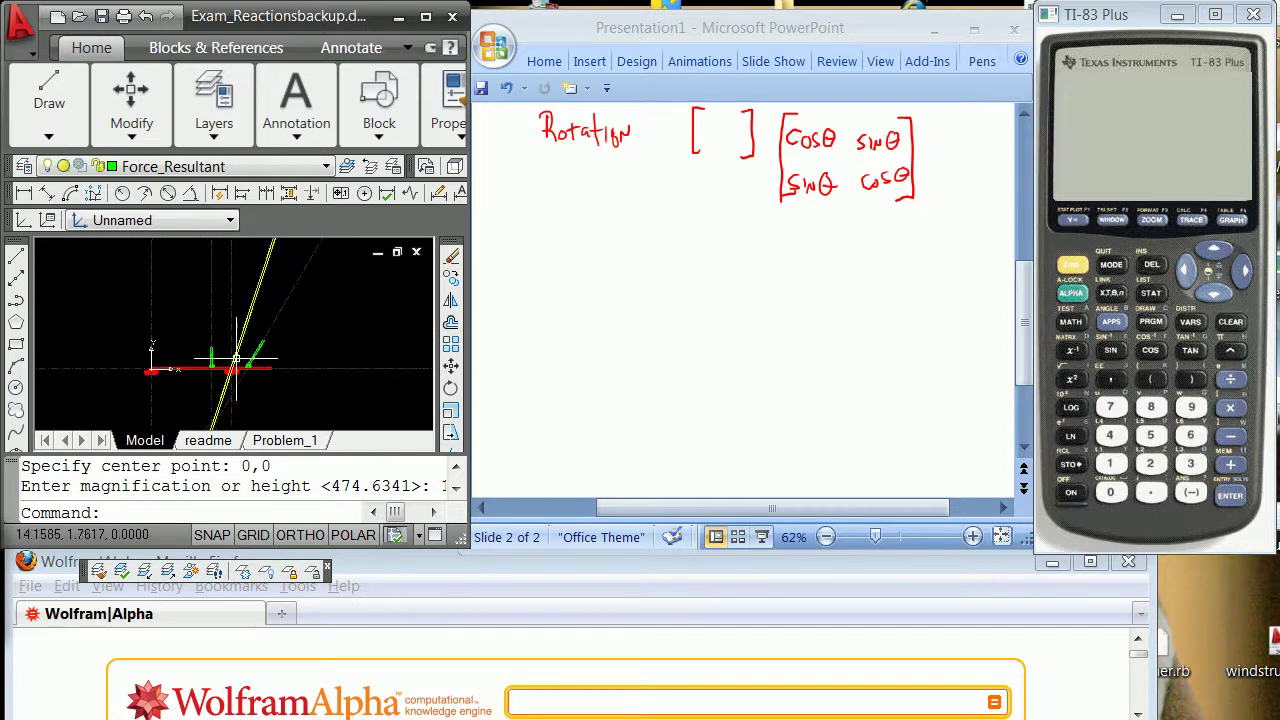
scroll(218, 352, "up", 2)
scroll(218, 352, "down", 1)
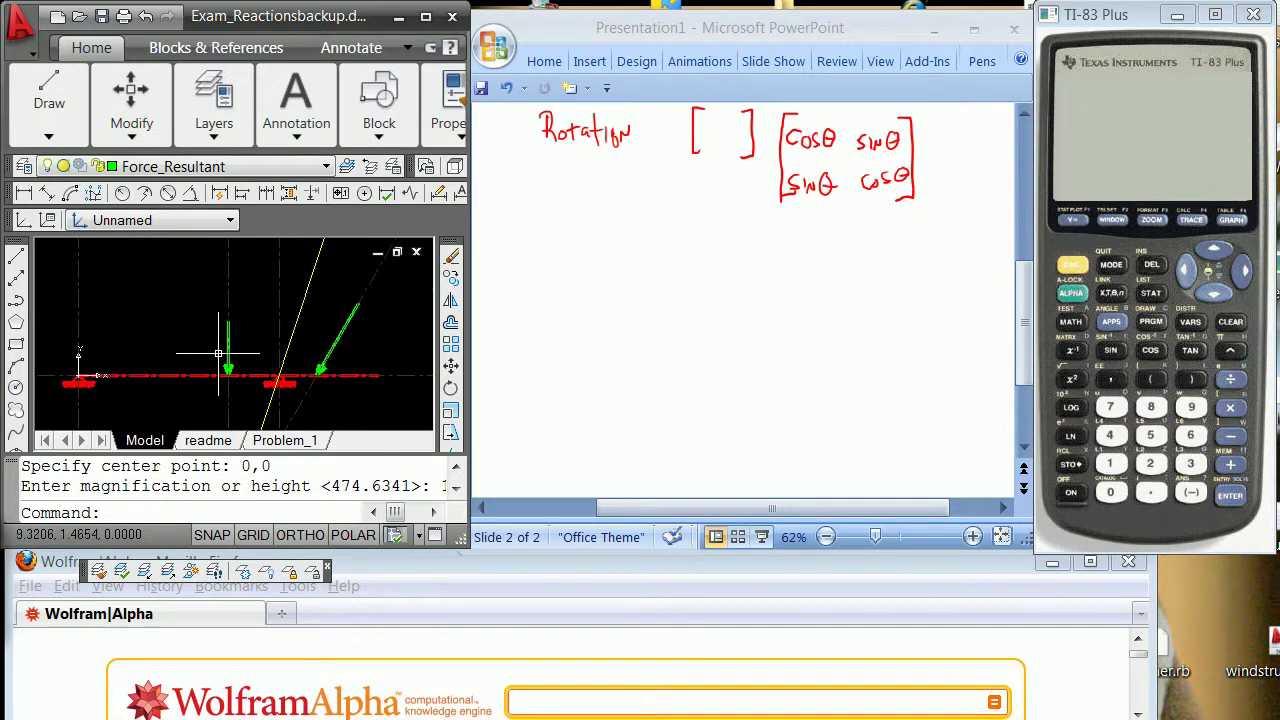